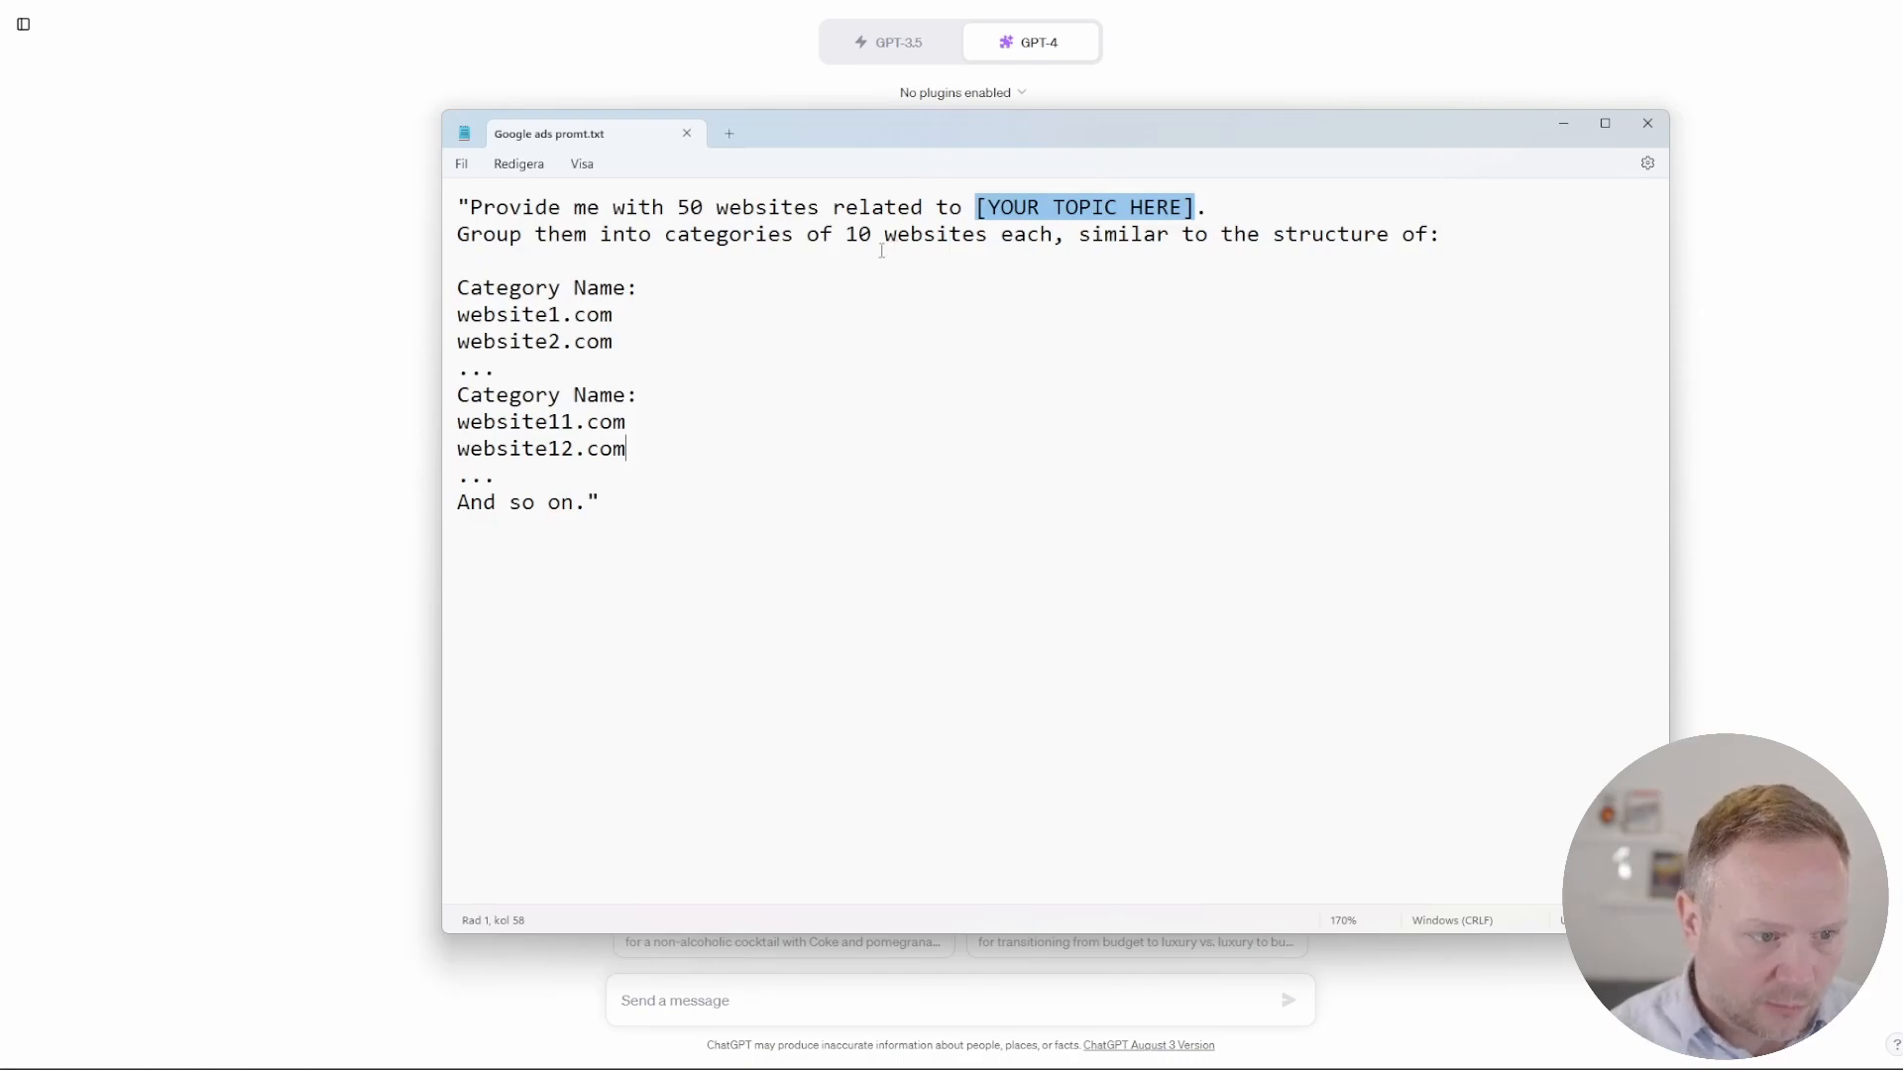
Step: Read through the prompt template's grouping instruction and its category and website structure
{"action": "left_click_drag", "start_coordinate": [456, 234], "coordinate": [1454, 238]}
{"action": "left_click_drag", "start_coordinate": [456, 288], "coordinate": [609, 293]}
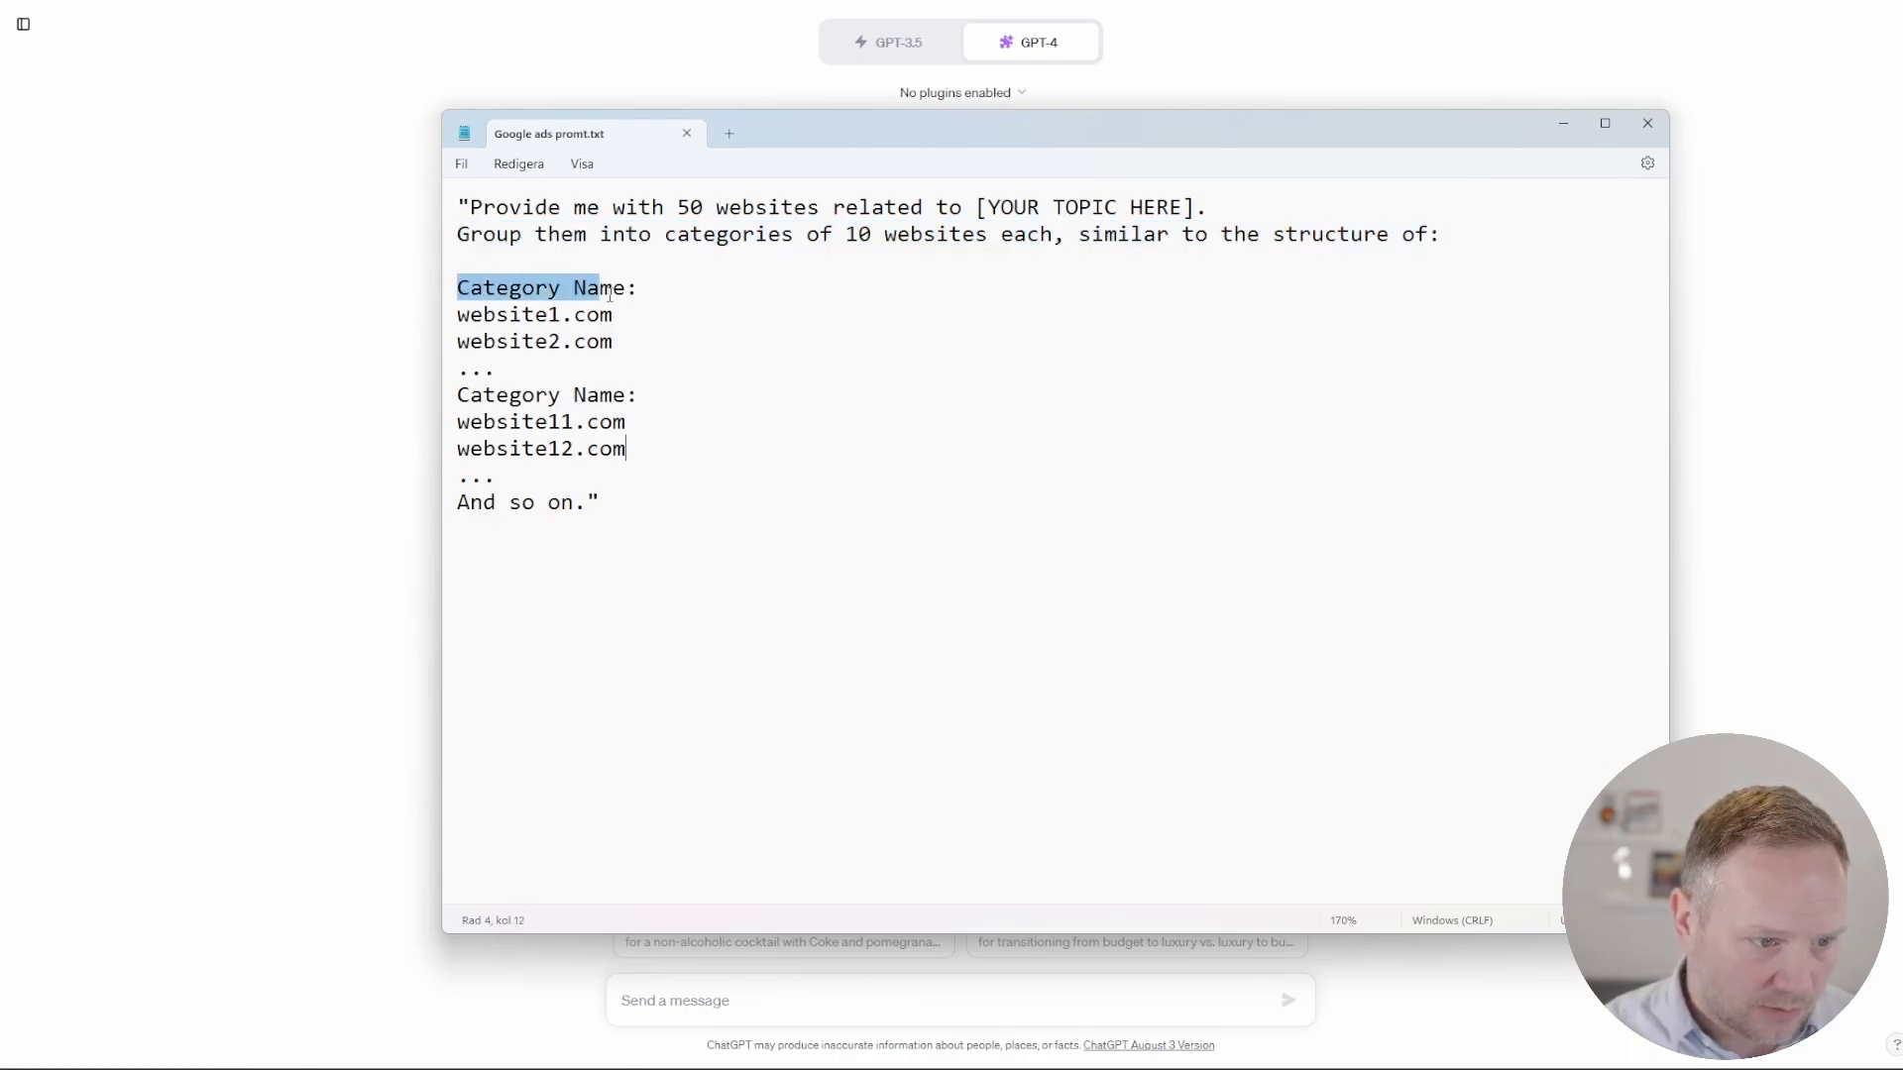
{"action": "left_click_drag", "start_coordinate": [472, 317], "coordinate": [586, 342]}
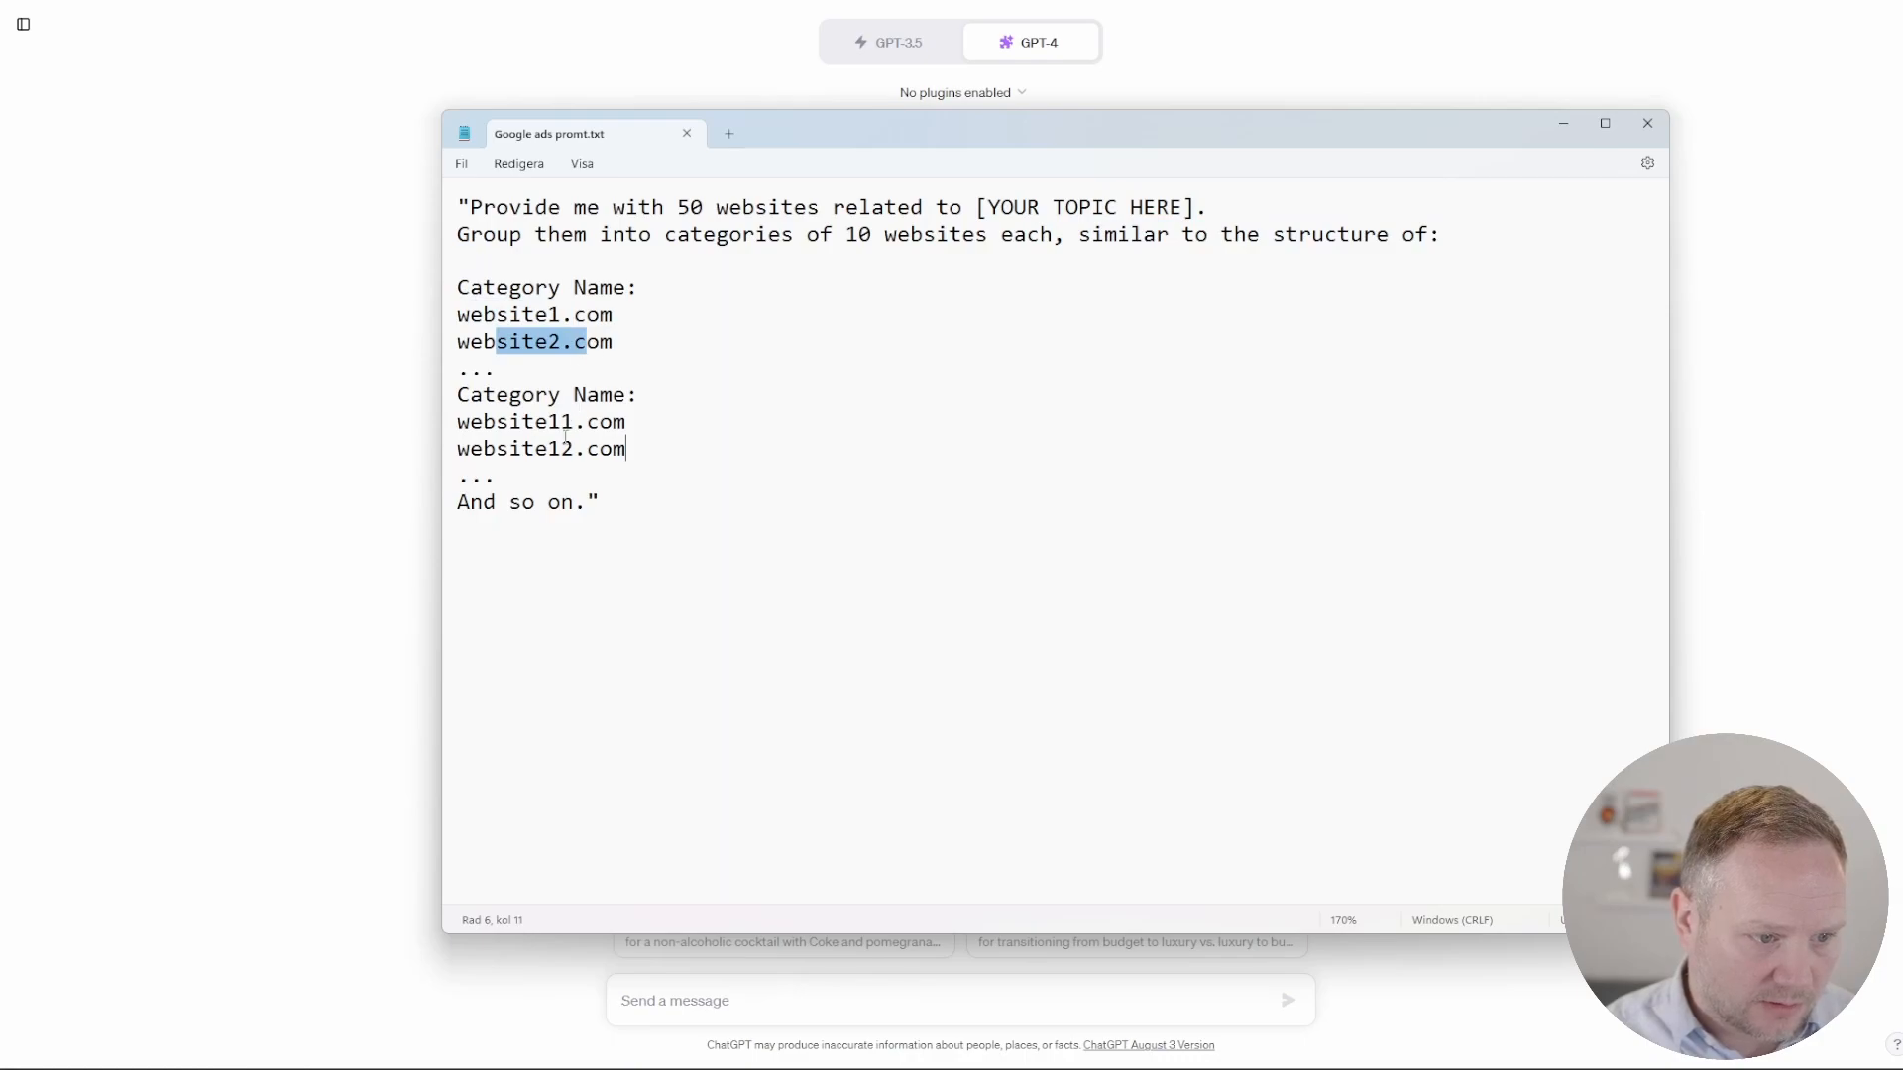
{"action": "left_click_drag", "start_coordinate": [469, 396], "coordinate": [639, 395]}
{"action": "left_click_drag", "start_coordinate": [509, 422], "coordinate": [615, 446]}
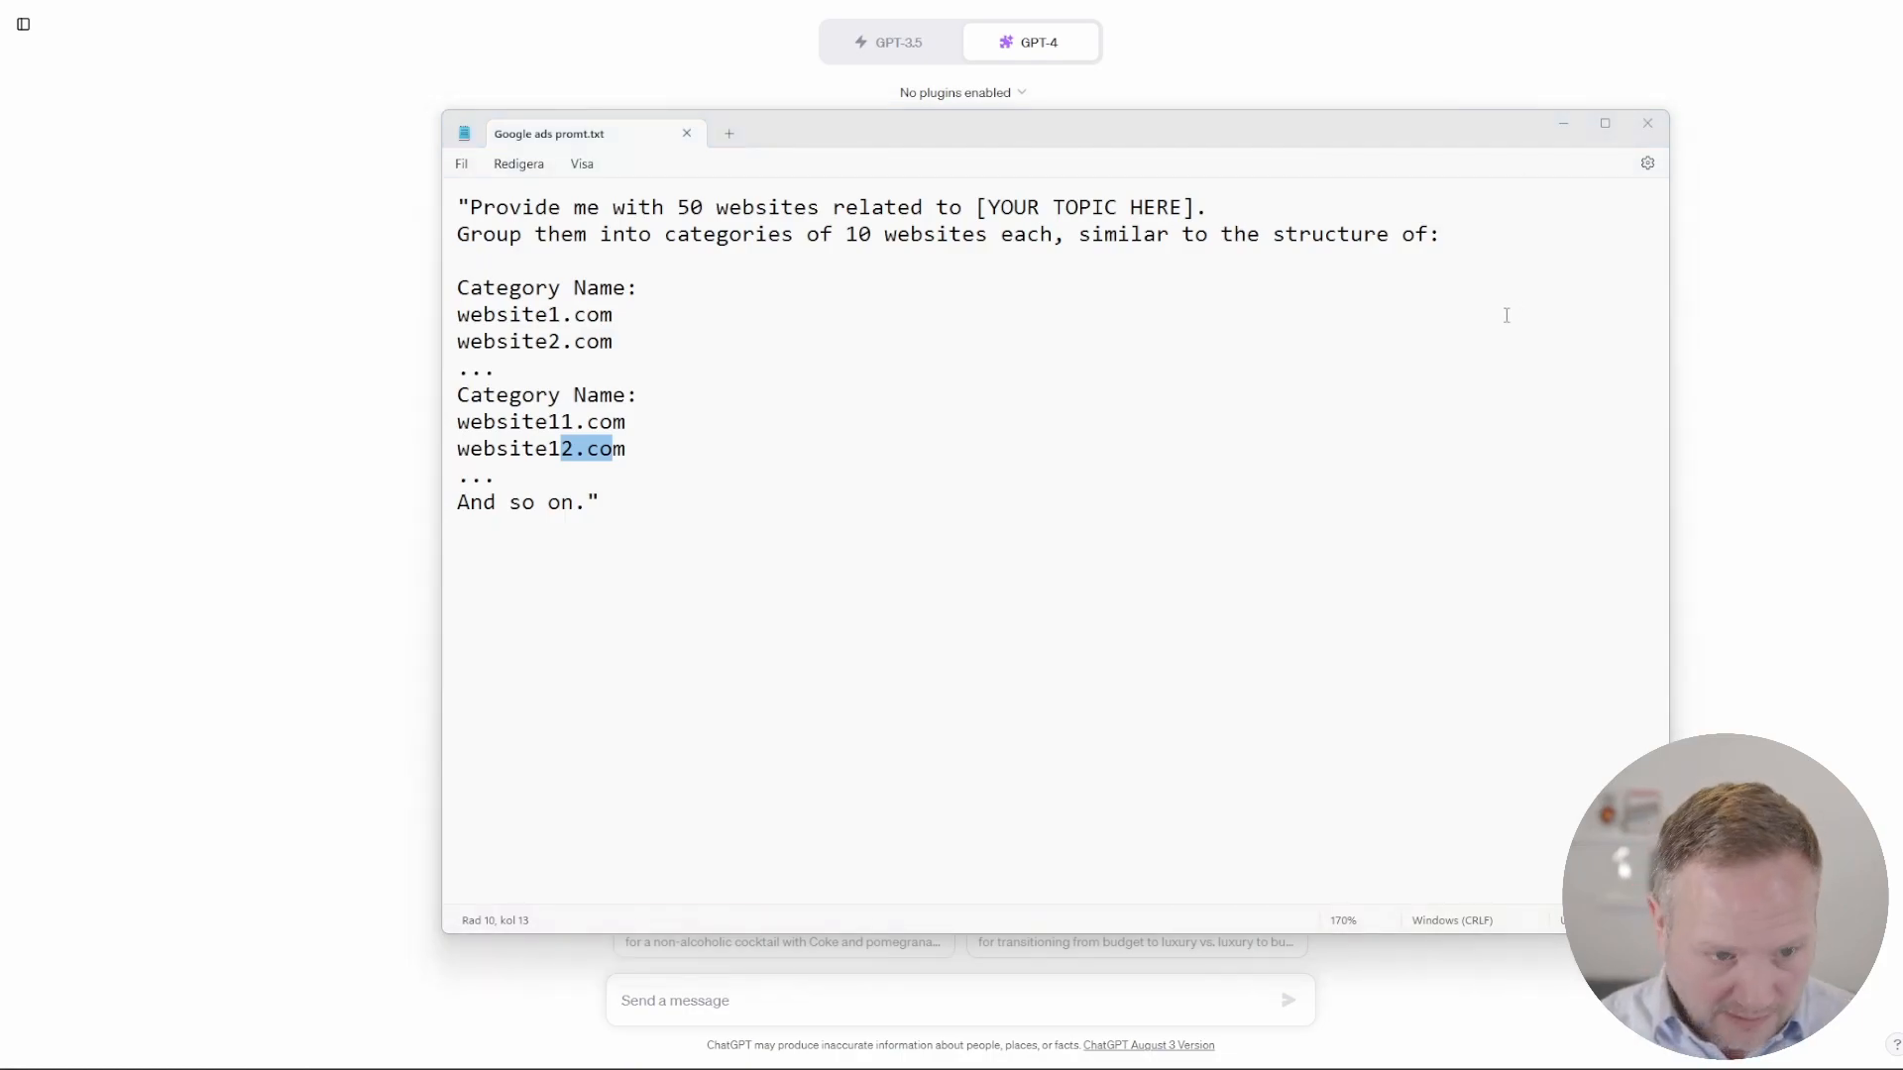
Step: Replace the [YOUR TOPIC HERE] placeholder with "entrepreneurship" and copy the whole prompt
{"action": "left_click_drag", "start_coordinate": [1195, 208], "coordinate": [977, 208]}
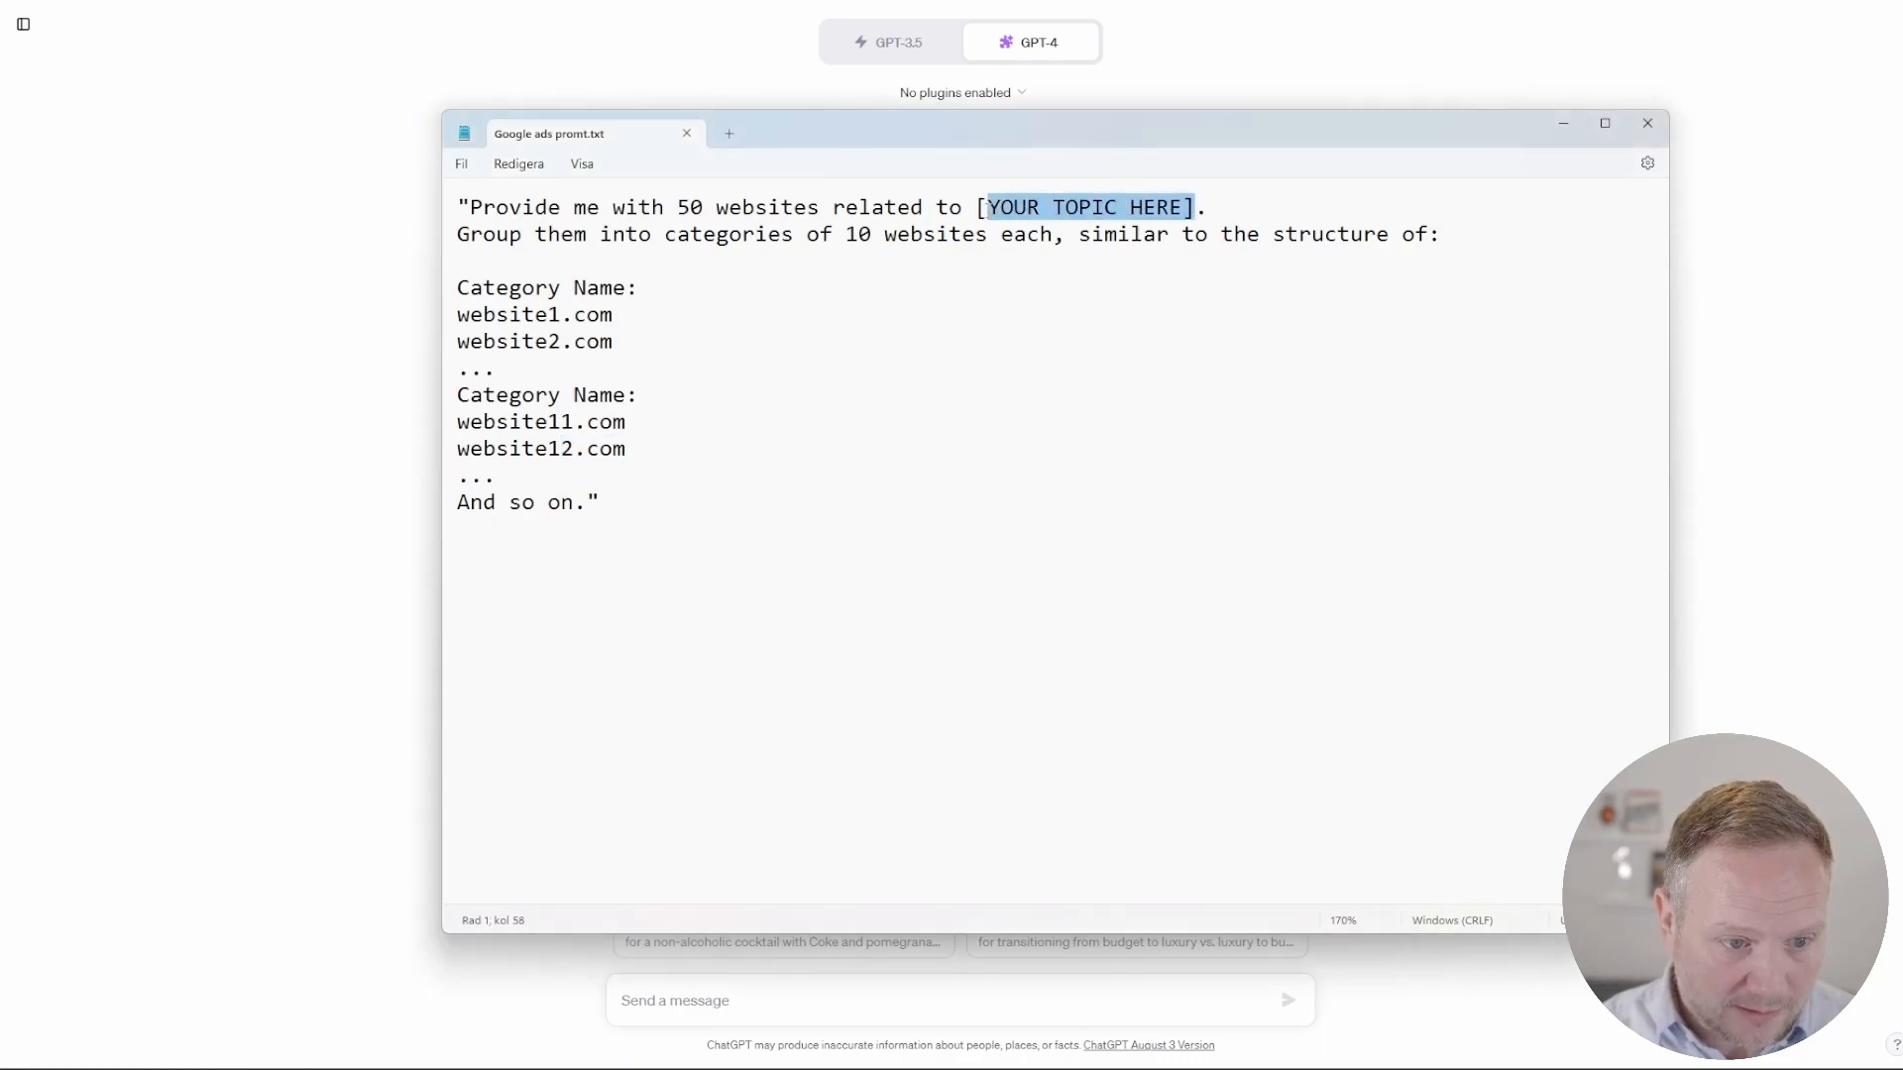
{"action": "type", "text": "entrepreneurship"}
{"action": "left_click_drag", "start_coordinate": [513, 547], "coordinate": [339, 196]}
{"action": "right_click", "coordinate": [601, 226]}
{"action": "left_click", "coordinate": [662, 313]}
Step: Switch to ChatGPT, paste the prompt asking for 50 entrepreneurship websites in categories of 10, and send it
{"action": "left_click", "coordinate": [267, 318]}
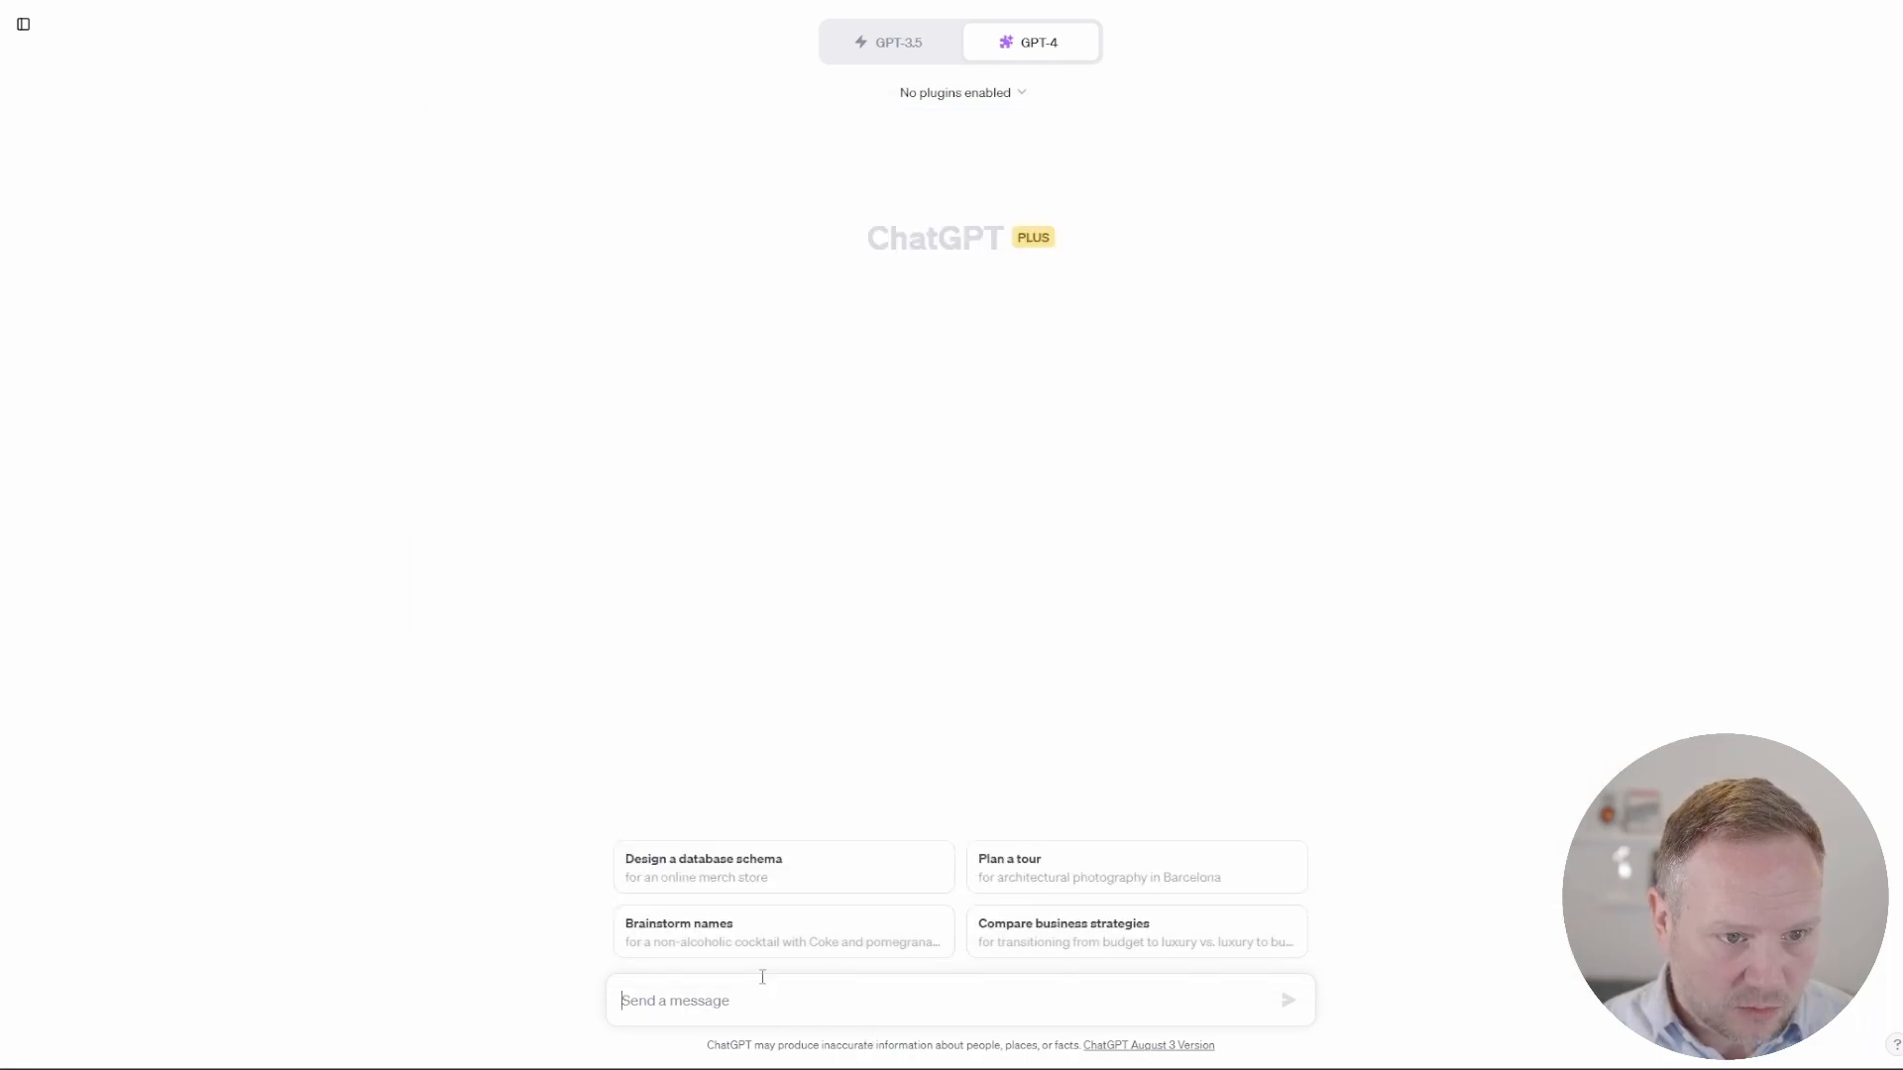
{"action": "key", "text": "ctrl+v"}
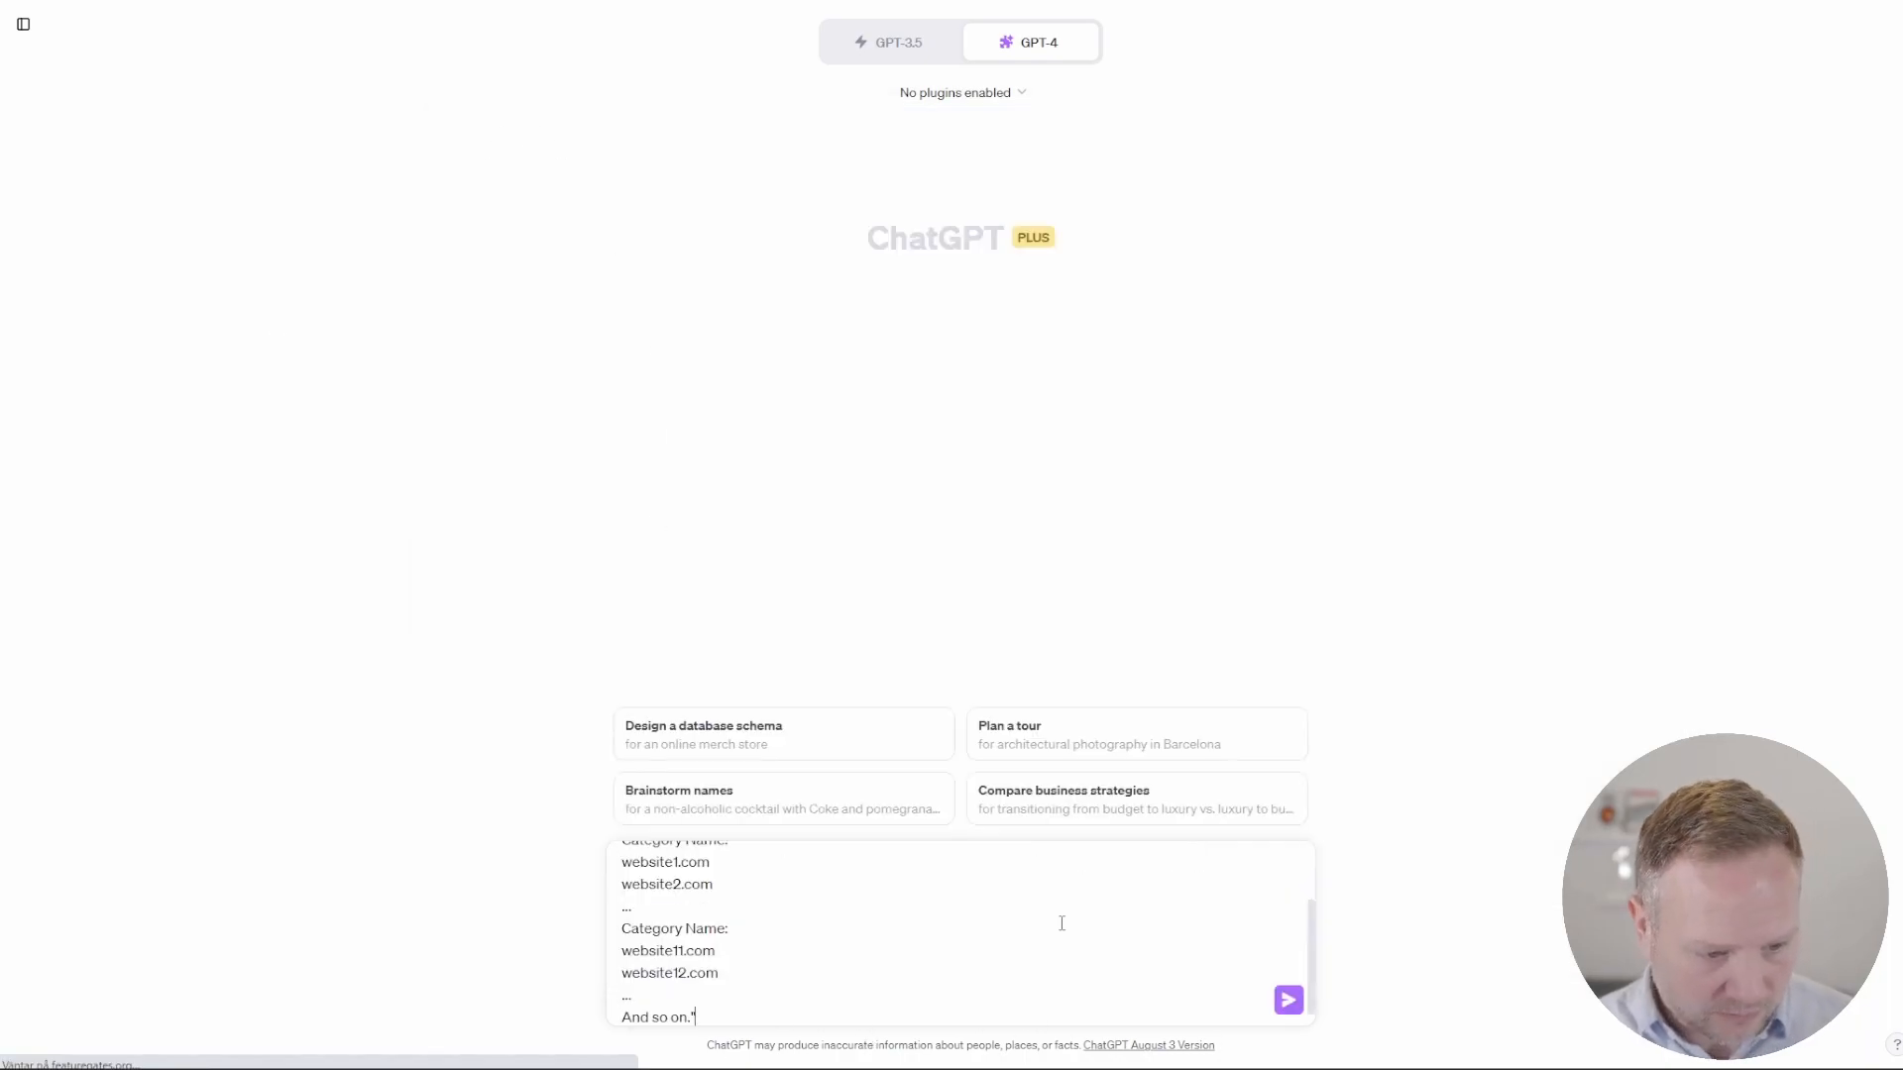
{"action": "mouse_move", "coordinate": [1063, 57]}
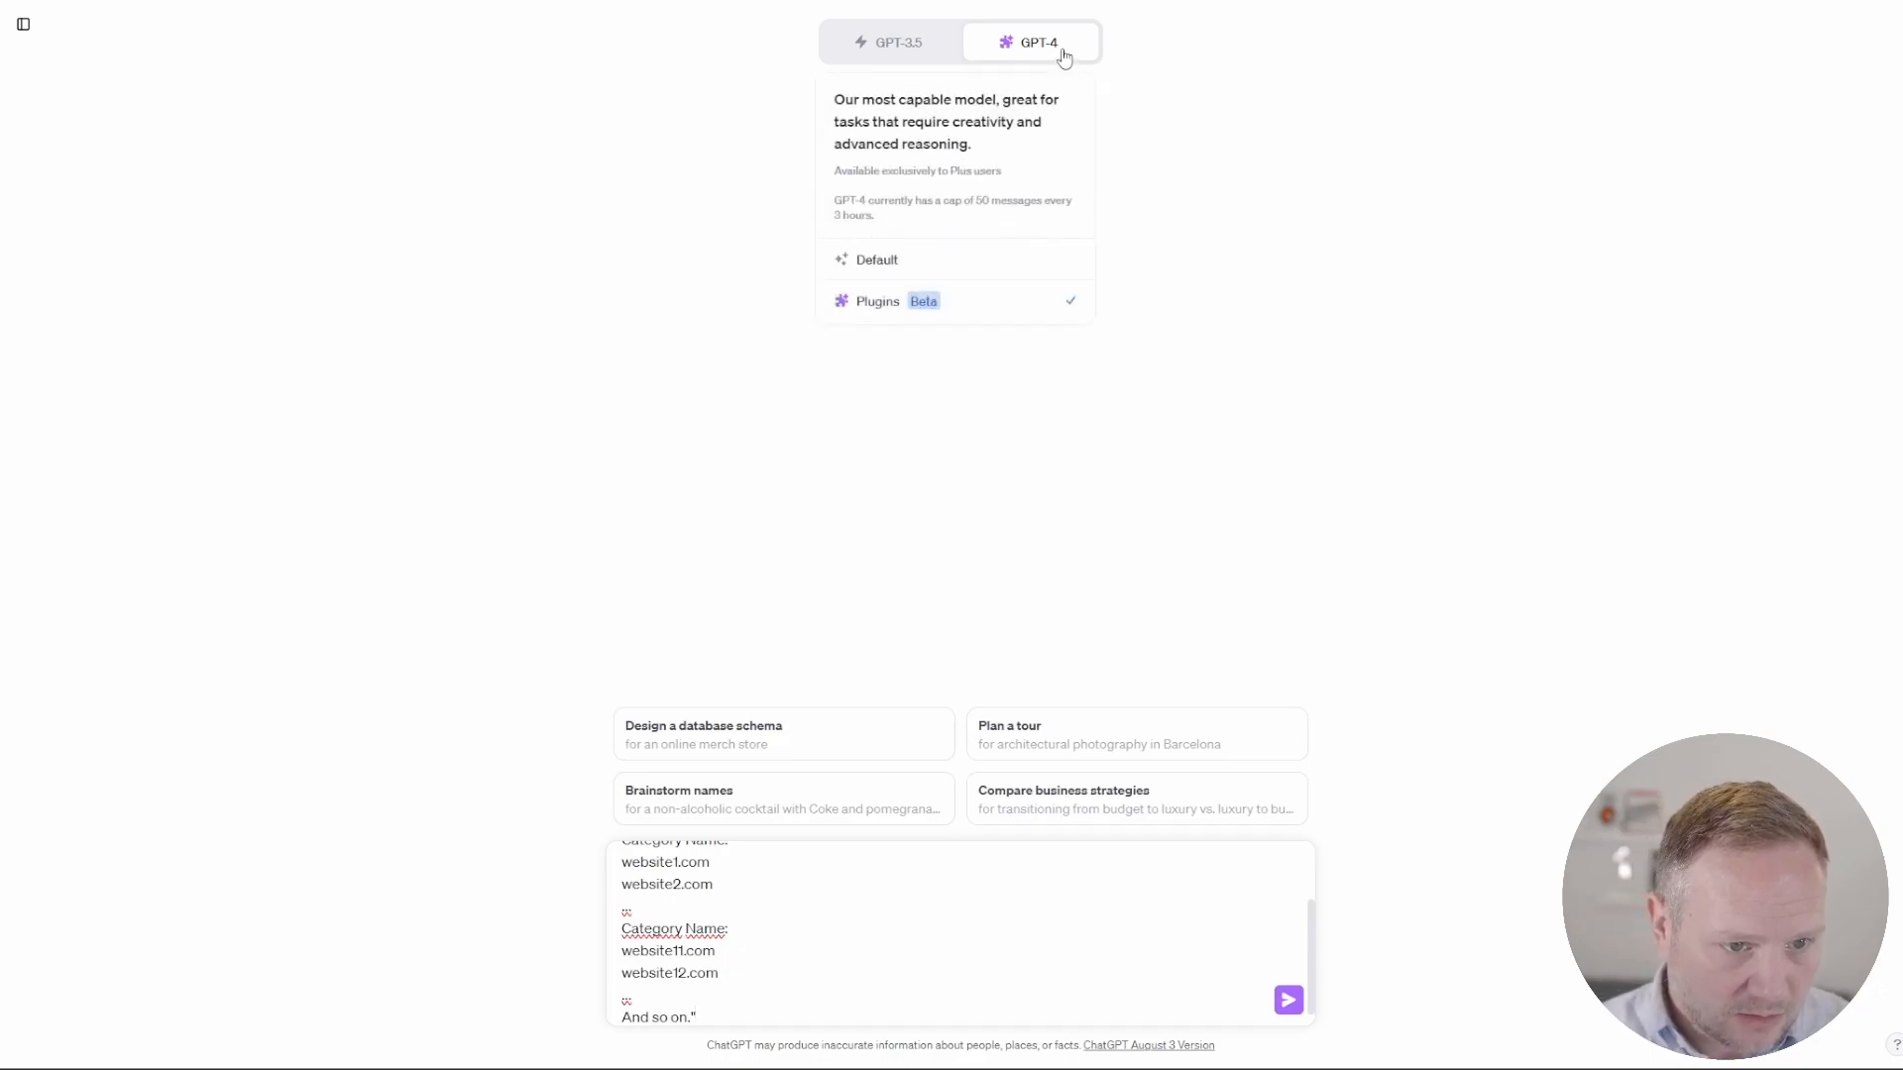
{"action": "mouse_move", "coordinate": [901, 58]}
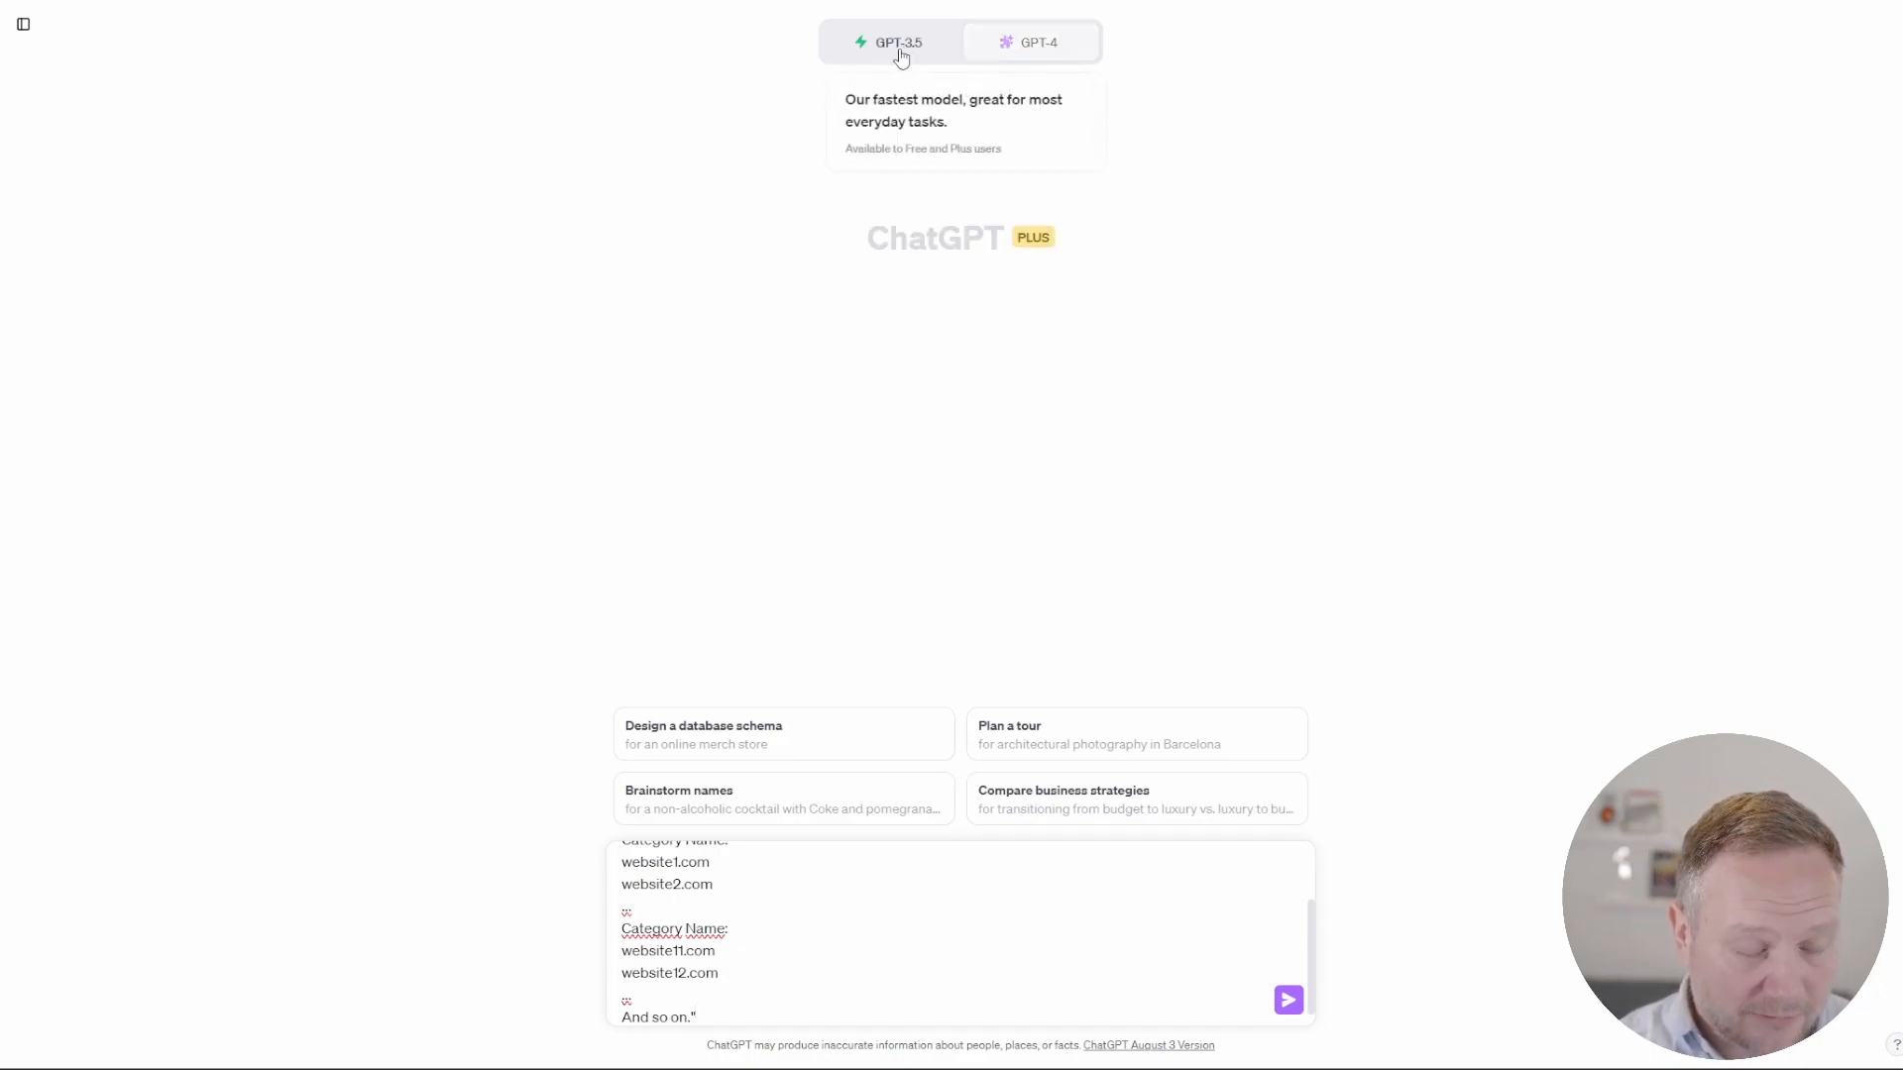
{"action": "left_click", "coordinate": [1288, 1000]}
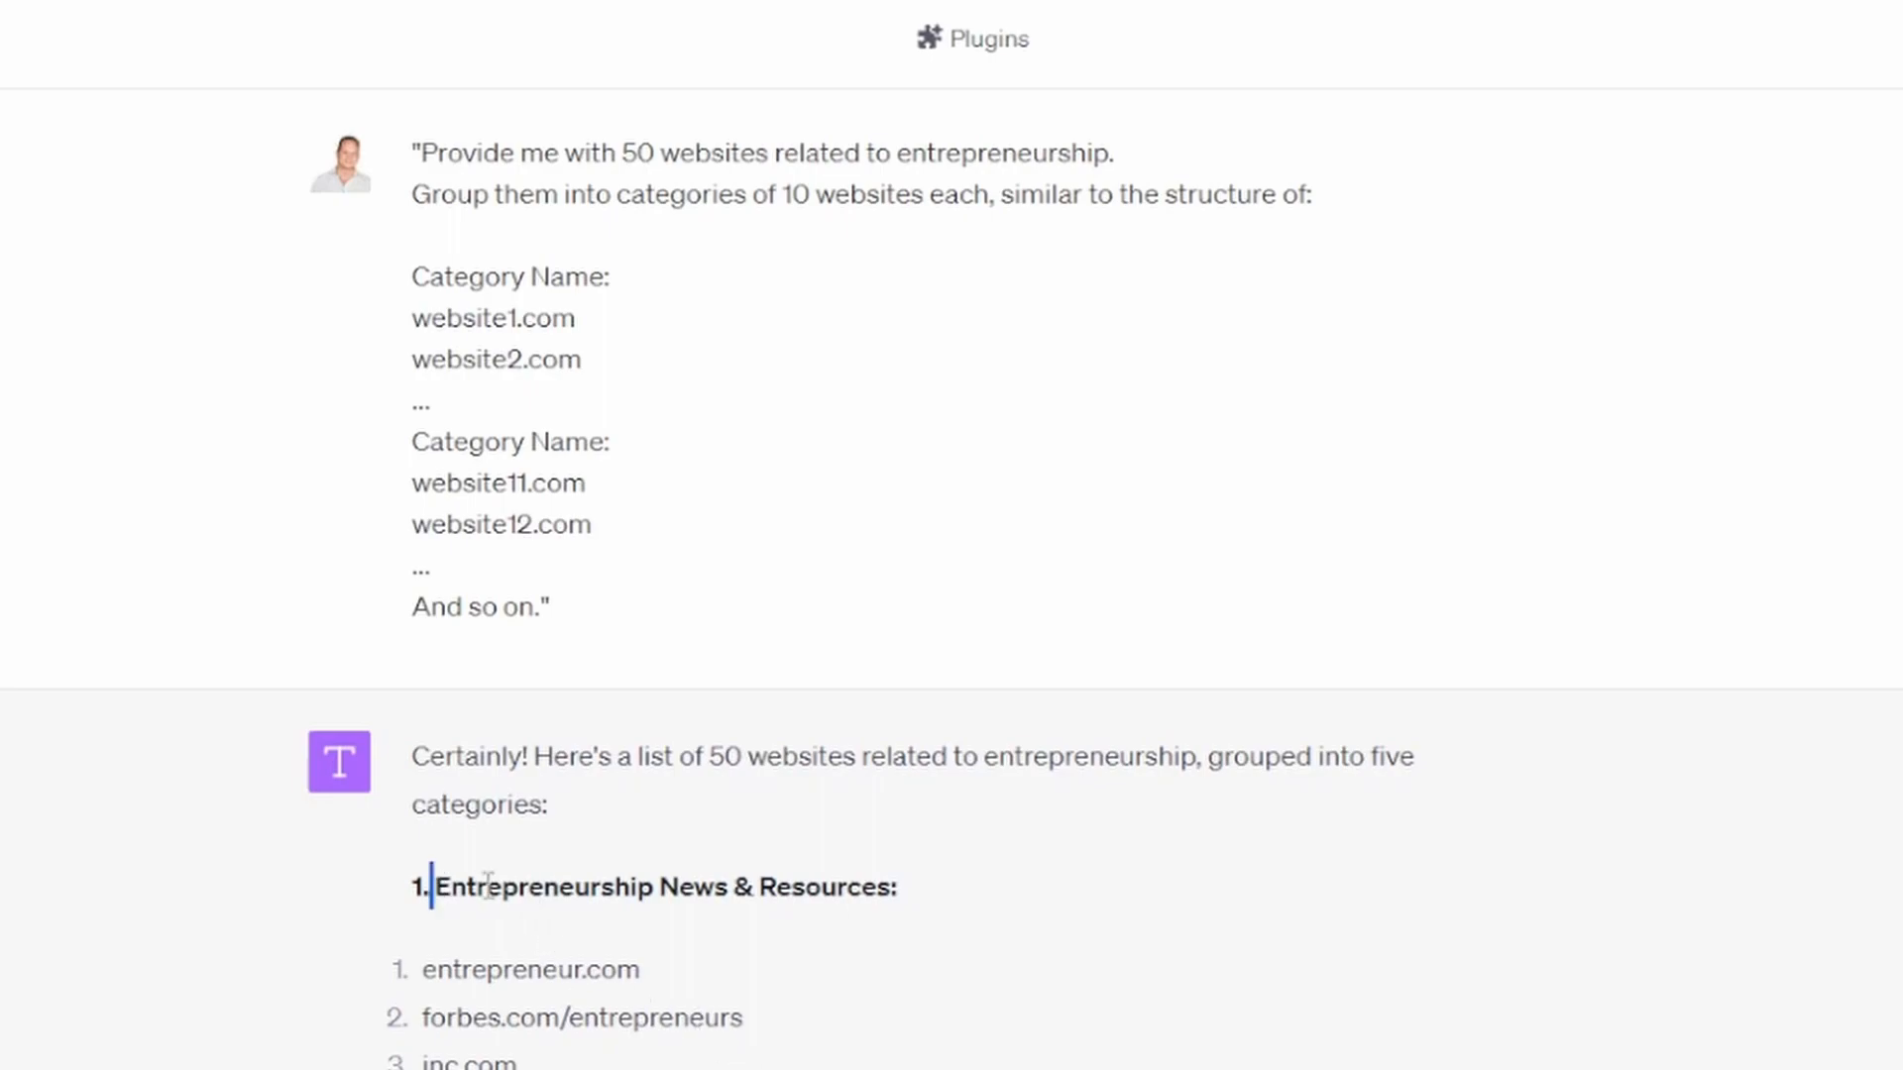
Step: Examine the generated websites, focusing on the Entrepreneurship News & Resources and Startup Funding & Venture Capital categories
{"action": "left_click_drag", "start_coordinate": [438, 885], "coordinate": [932, 885]}
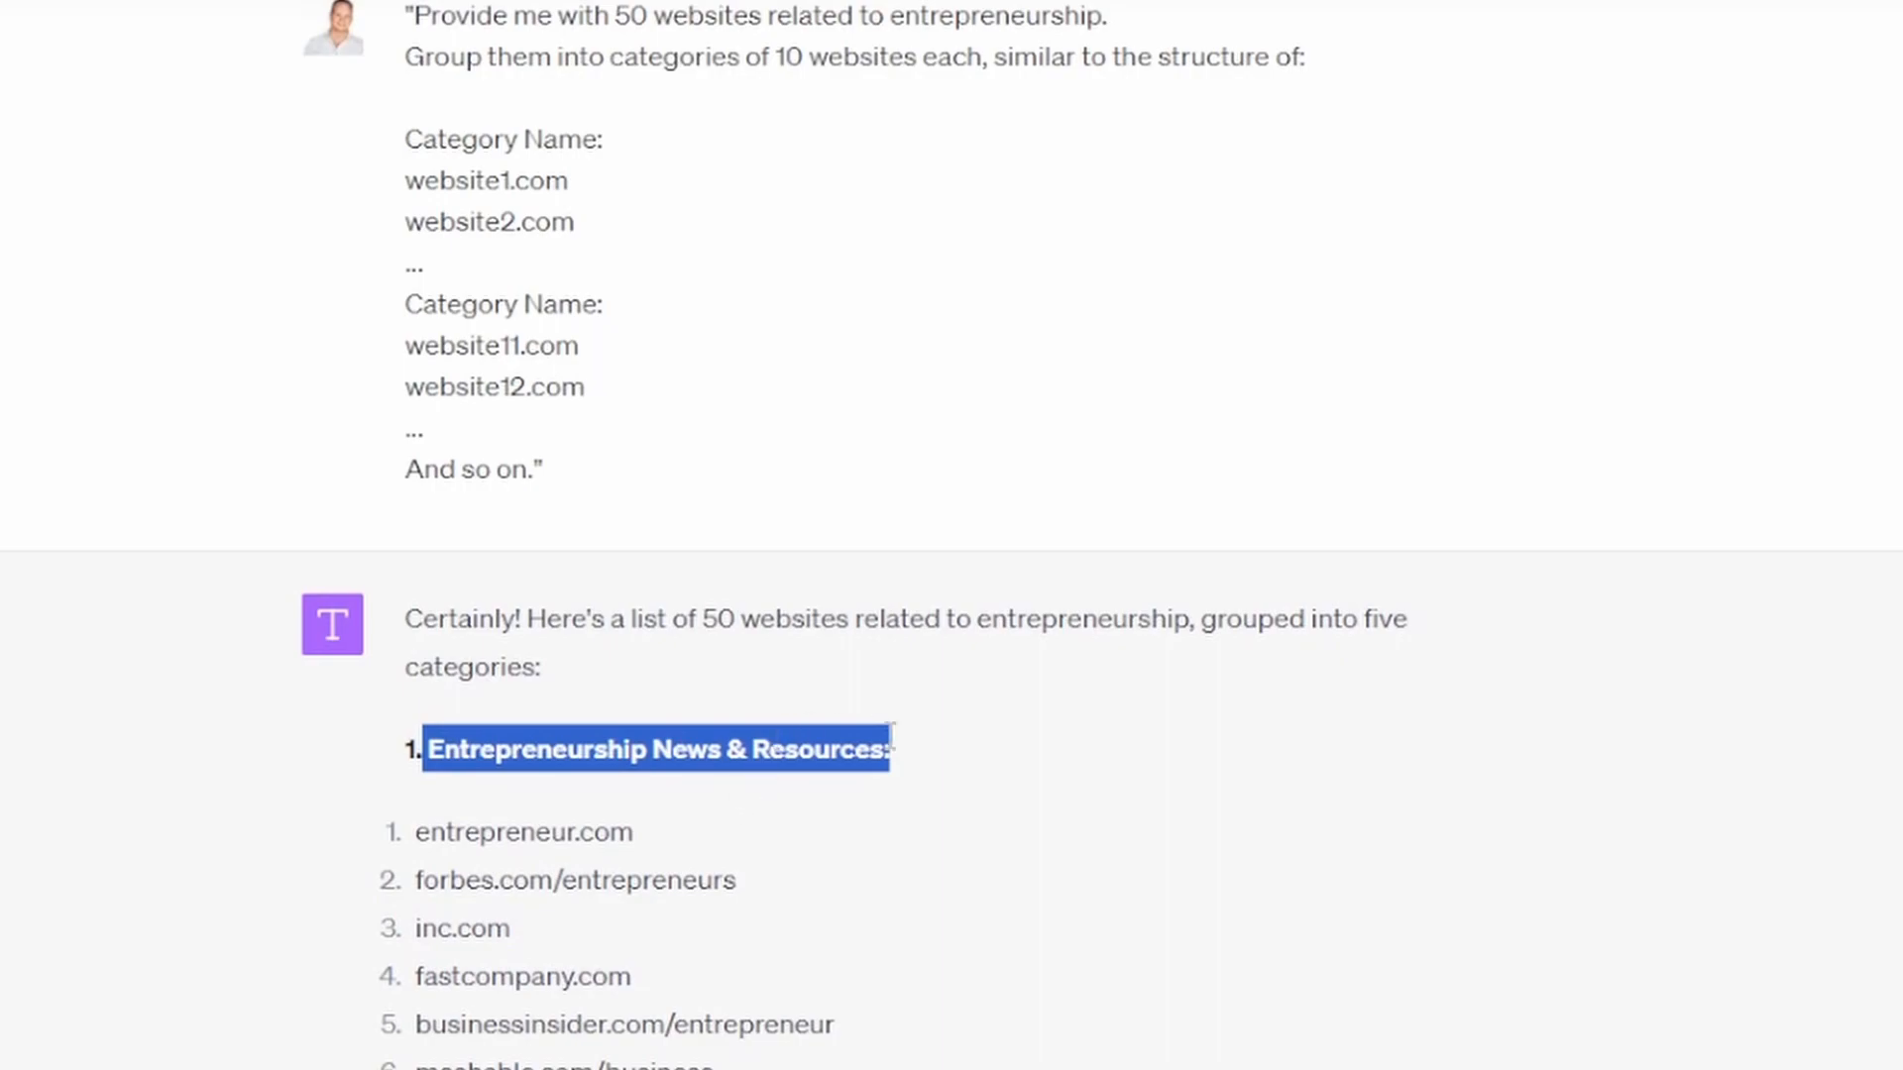
{"action": "scroll", "coordinate": [492, 798], "scroll_direction": "down", "scroll_amount": 4}
{"action": "left_click", "coordinate": [683, 1069]}
{"action": "scroll", "coordinate": [683, 1068], "scroll_direction": "down", "scroll_amount": 1}
{"action": "left_click_drag", "start_coordinate": [683, 1068], "coordinate": [418, 832]}
{"action": "left_click", "coordinate": [667, 972]}
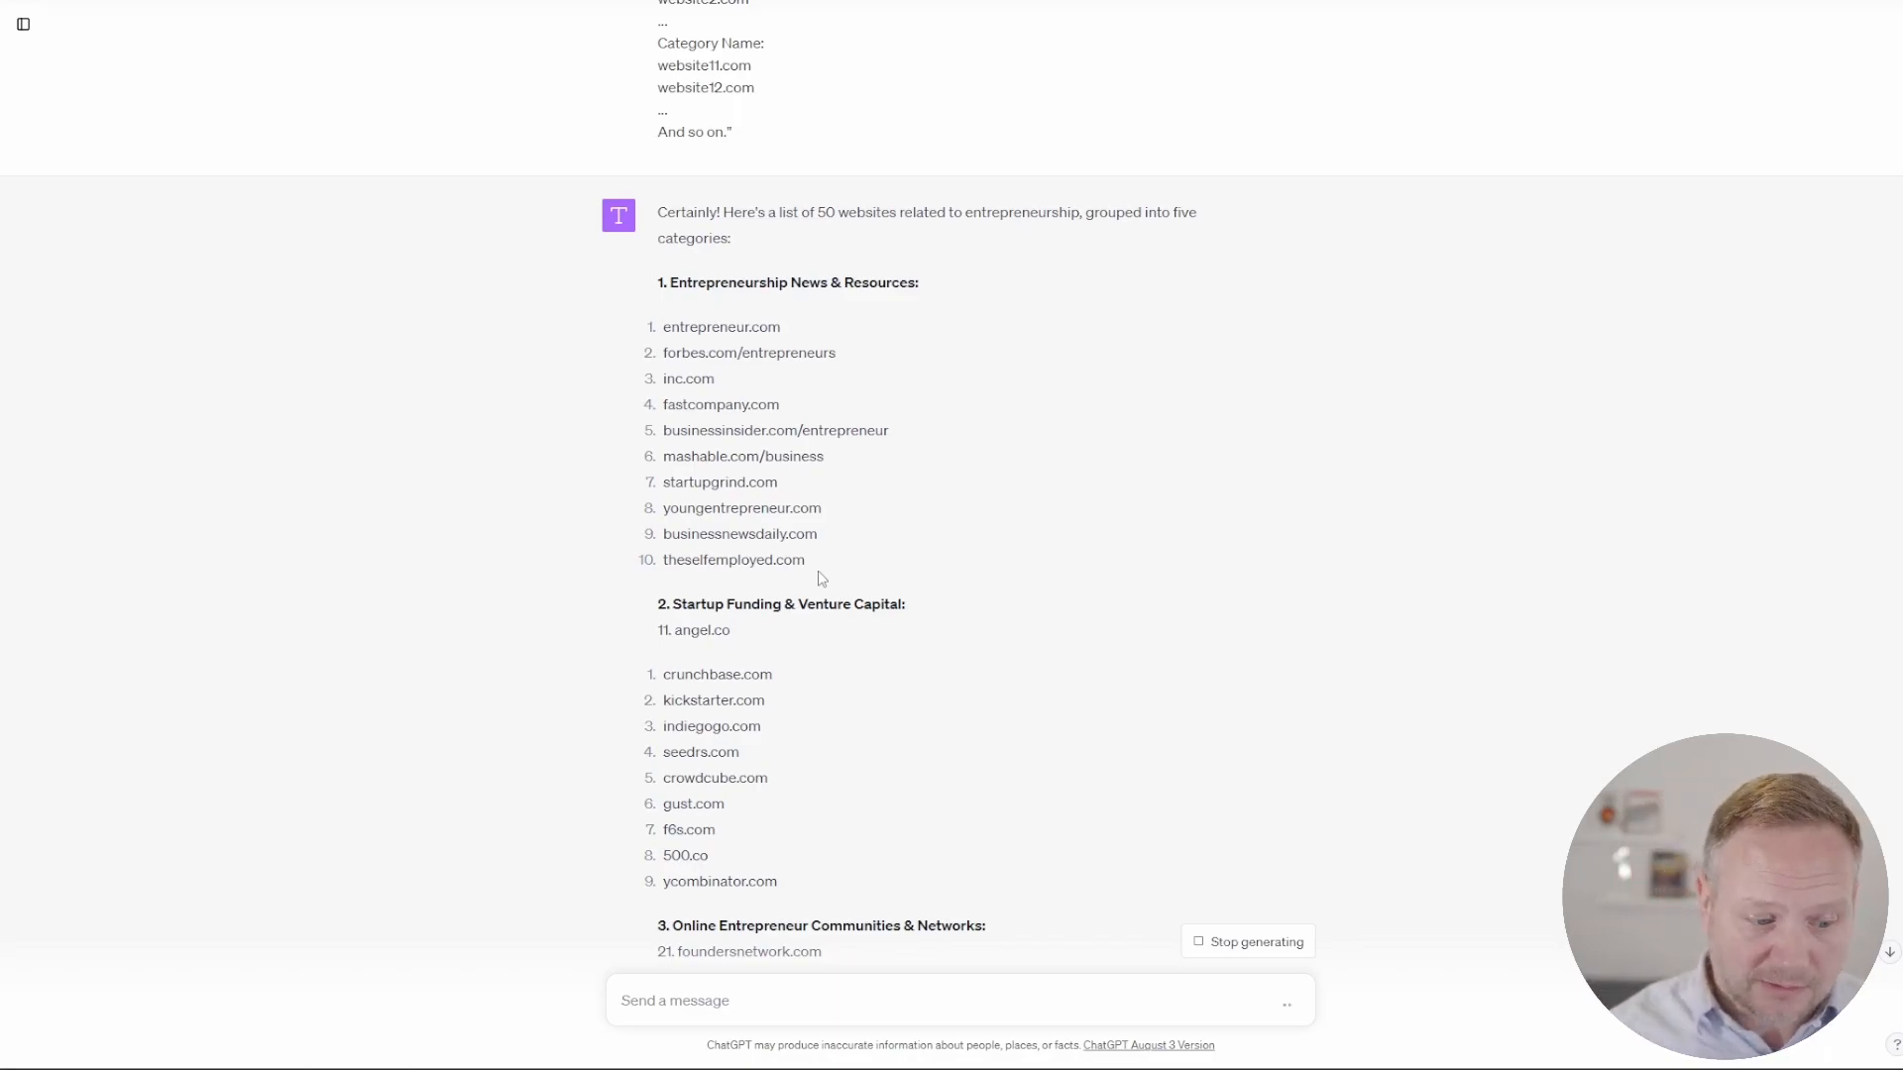
{"action": "left_click_drag", "start_coordinate": [842, 557], "coordinate": [657, 332]}
{"action": "left_click", "coordinate": [920, 505]}
{"action": "scroll", "coordinate": [919, 616], "scroll_direction": "down", "scroll_amount": 3}
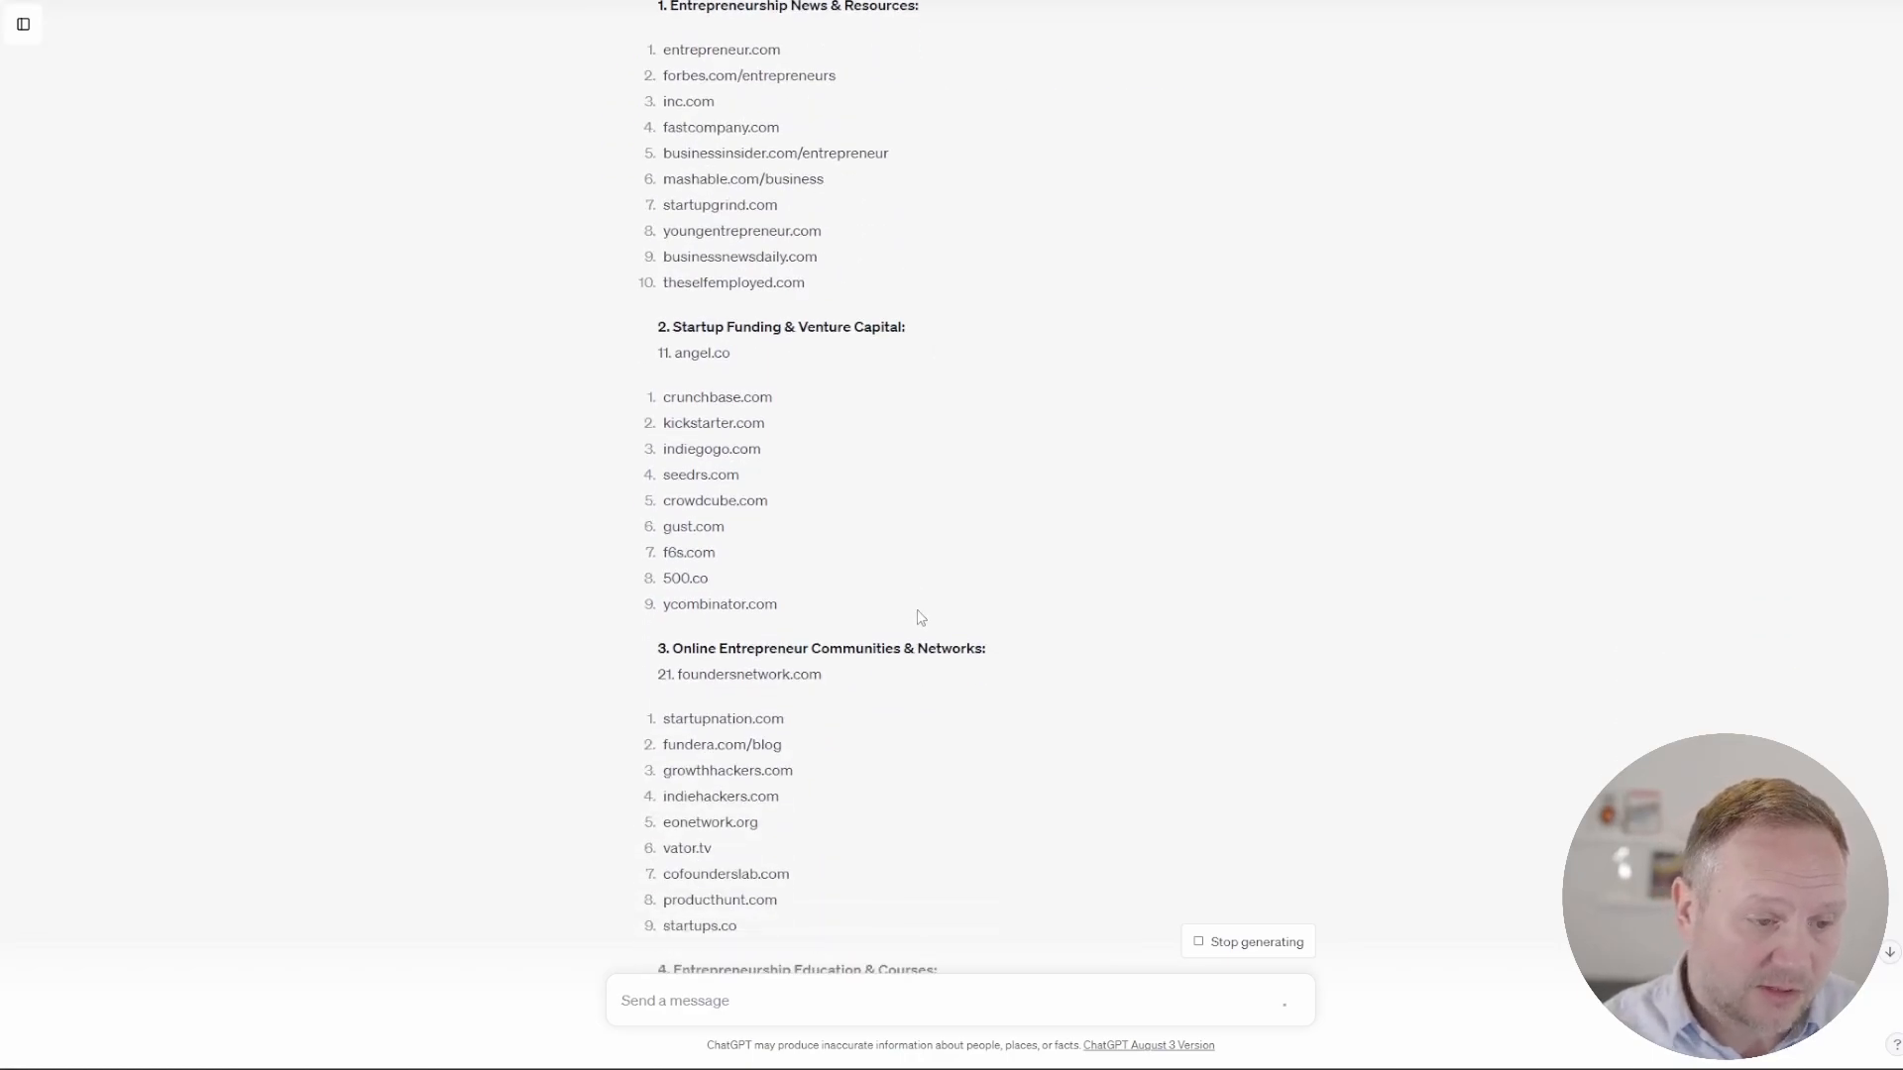
{"action": "left_click_drag", "start_coordinate": [777, 604], "coordinate": [665, 359]}
{"action": "left_click", "coordinate": [912, 612]}
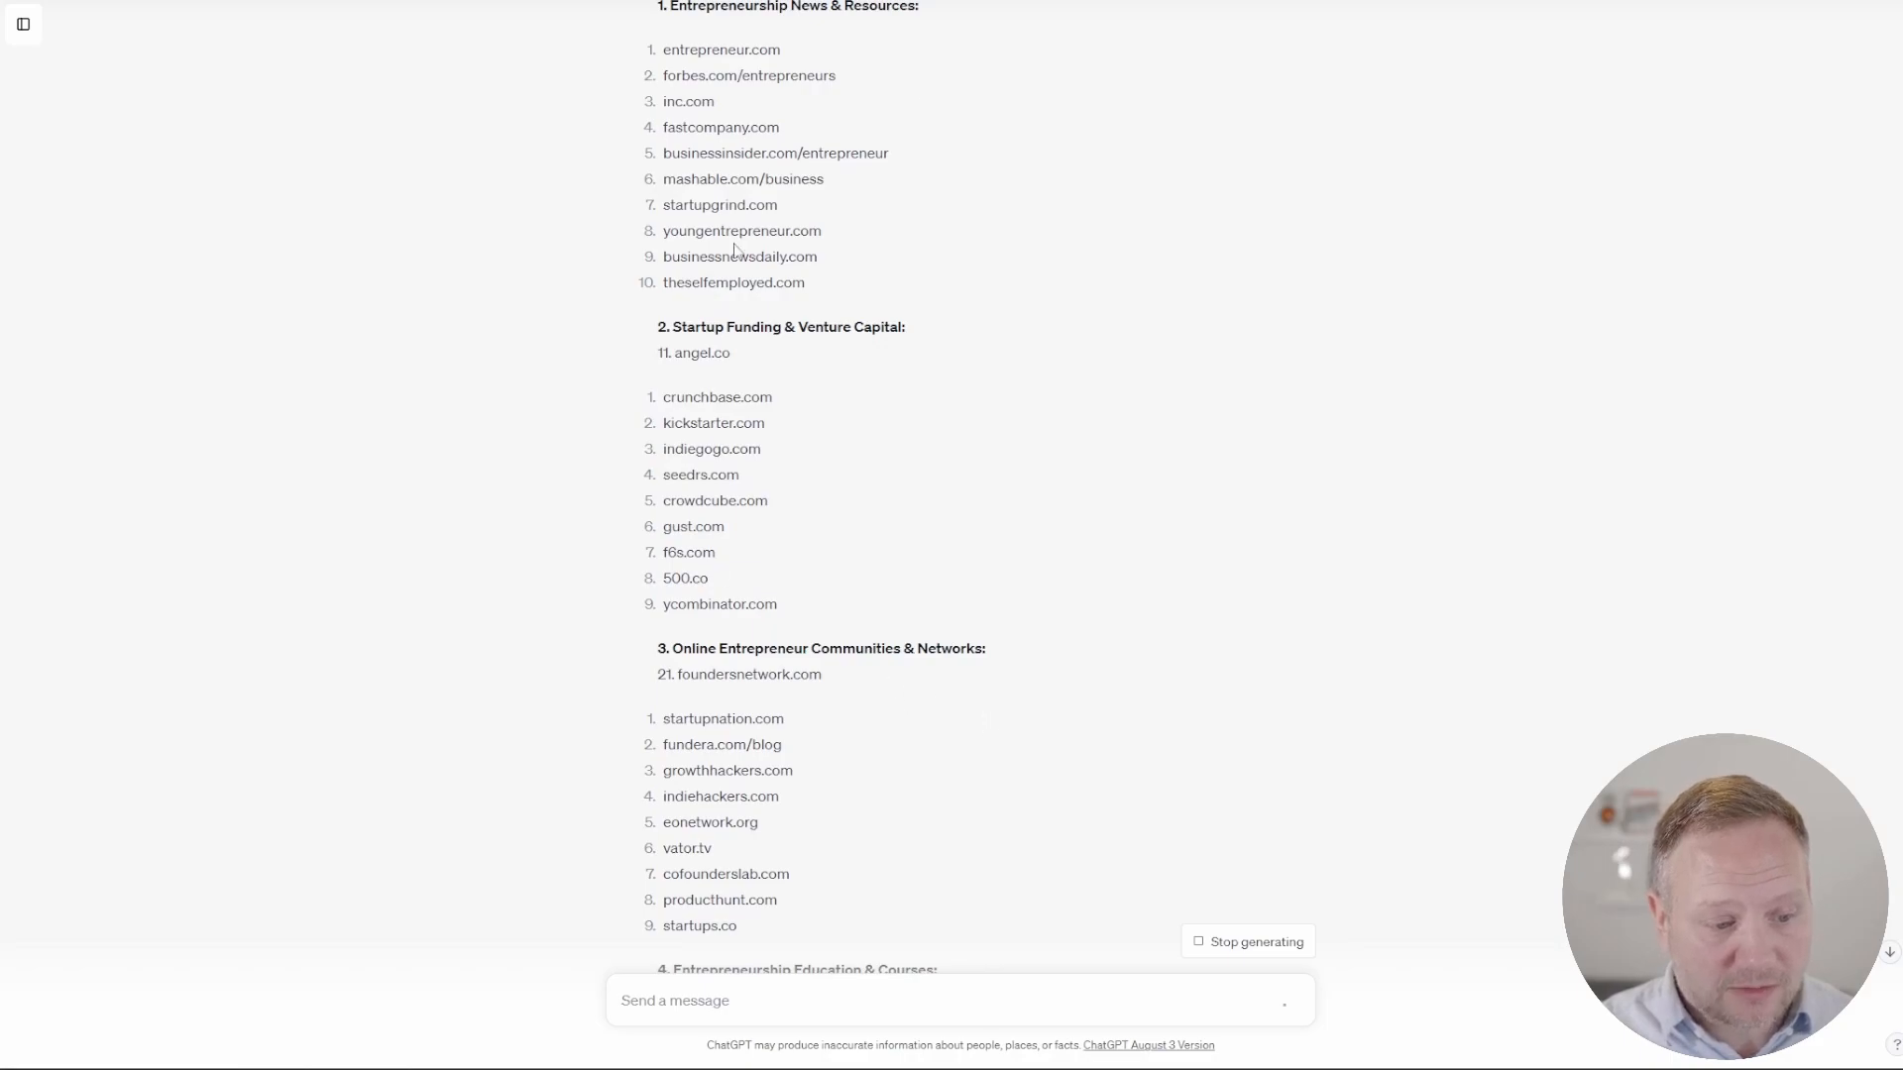
{"action": "scroll", "coordinate": [983, 715], "scroll_direction": "down", "scroll_amount": 1}
{"action": "scroll", "coordinate": [984, 717], "scroll_direction": "down", "scroll_amount": 5}
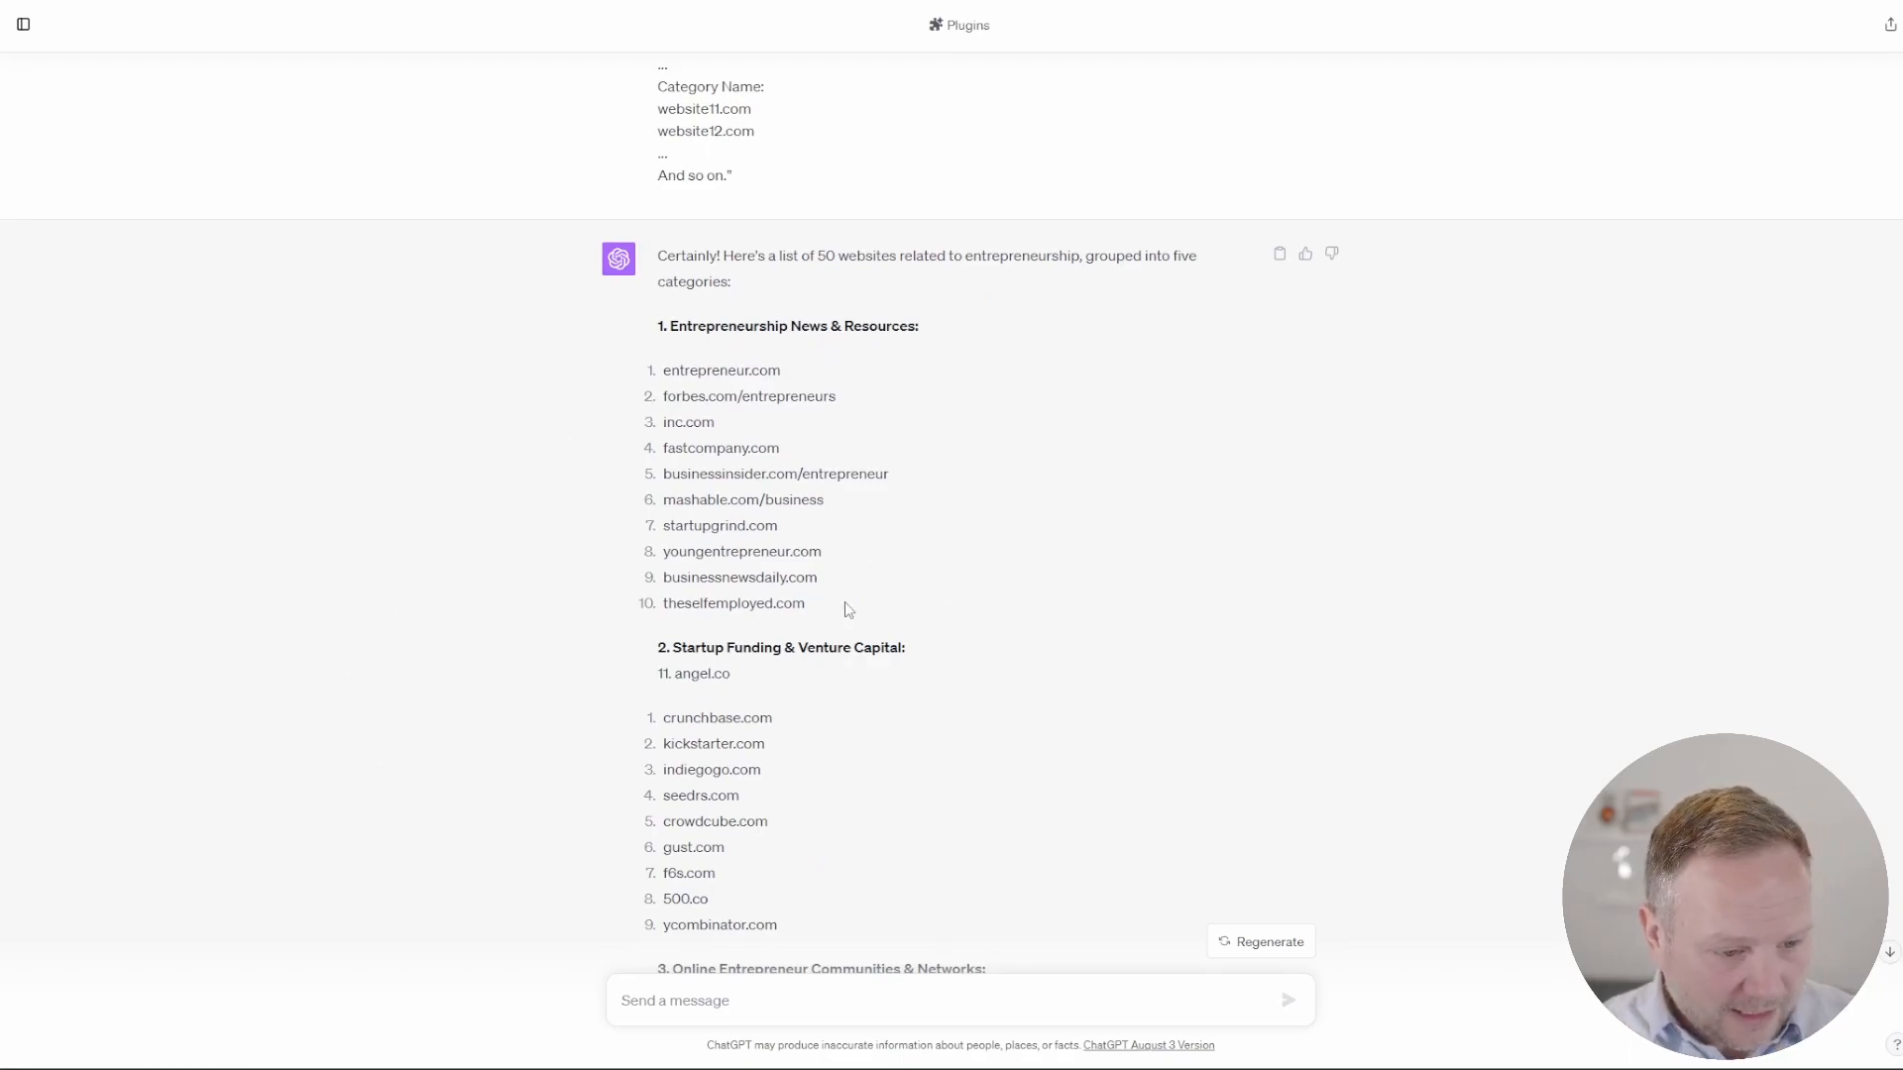
Step: Look through the rest of the website list, including the Online Entrepreneur Communities & Networks entries
{"action": "scroll", "coordinate": [847, 608], "scroll_direction": "down", "scroll_amount": 11}
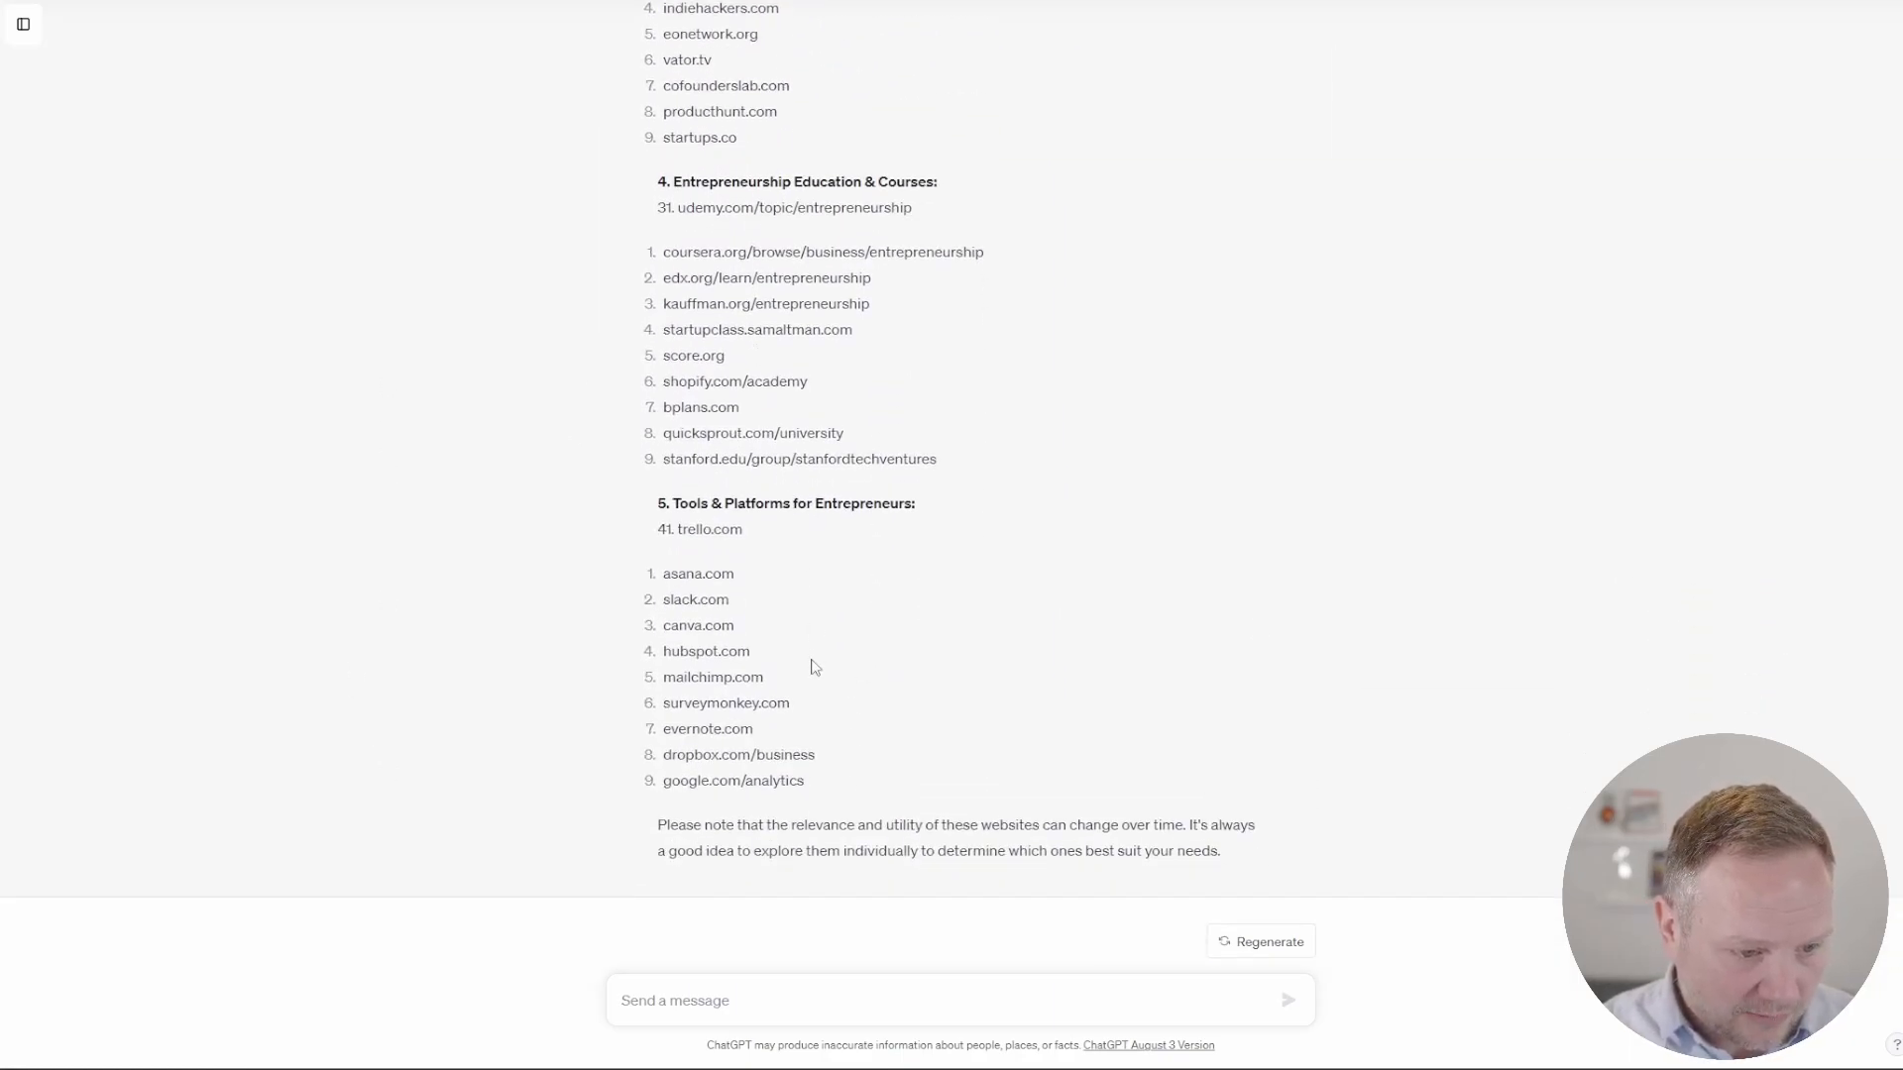
{"action": "scroll", "coordinate": [814, 662], "scroll_direction": "up", "scroll_amount": 4}
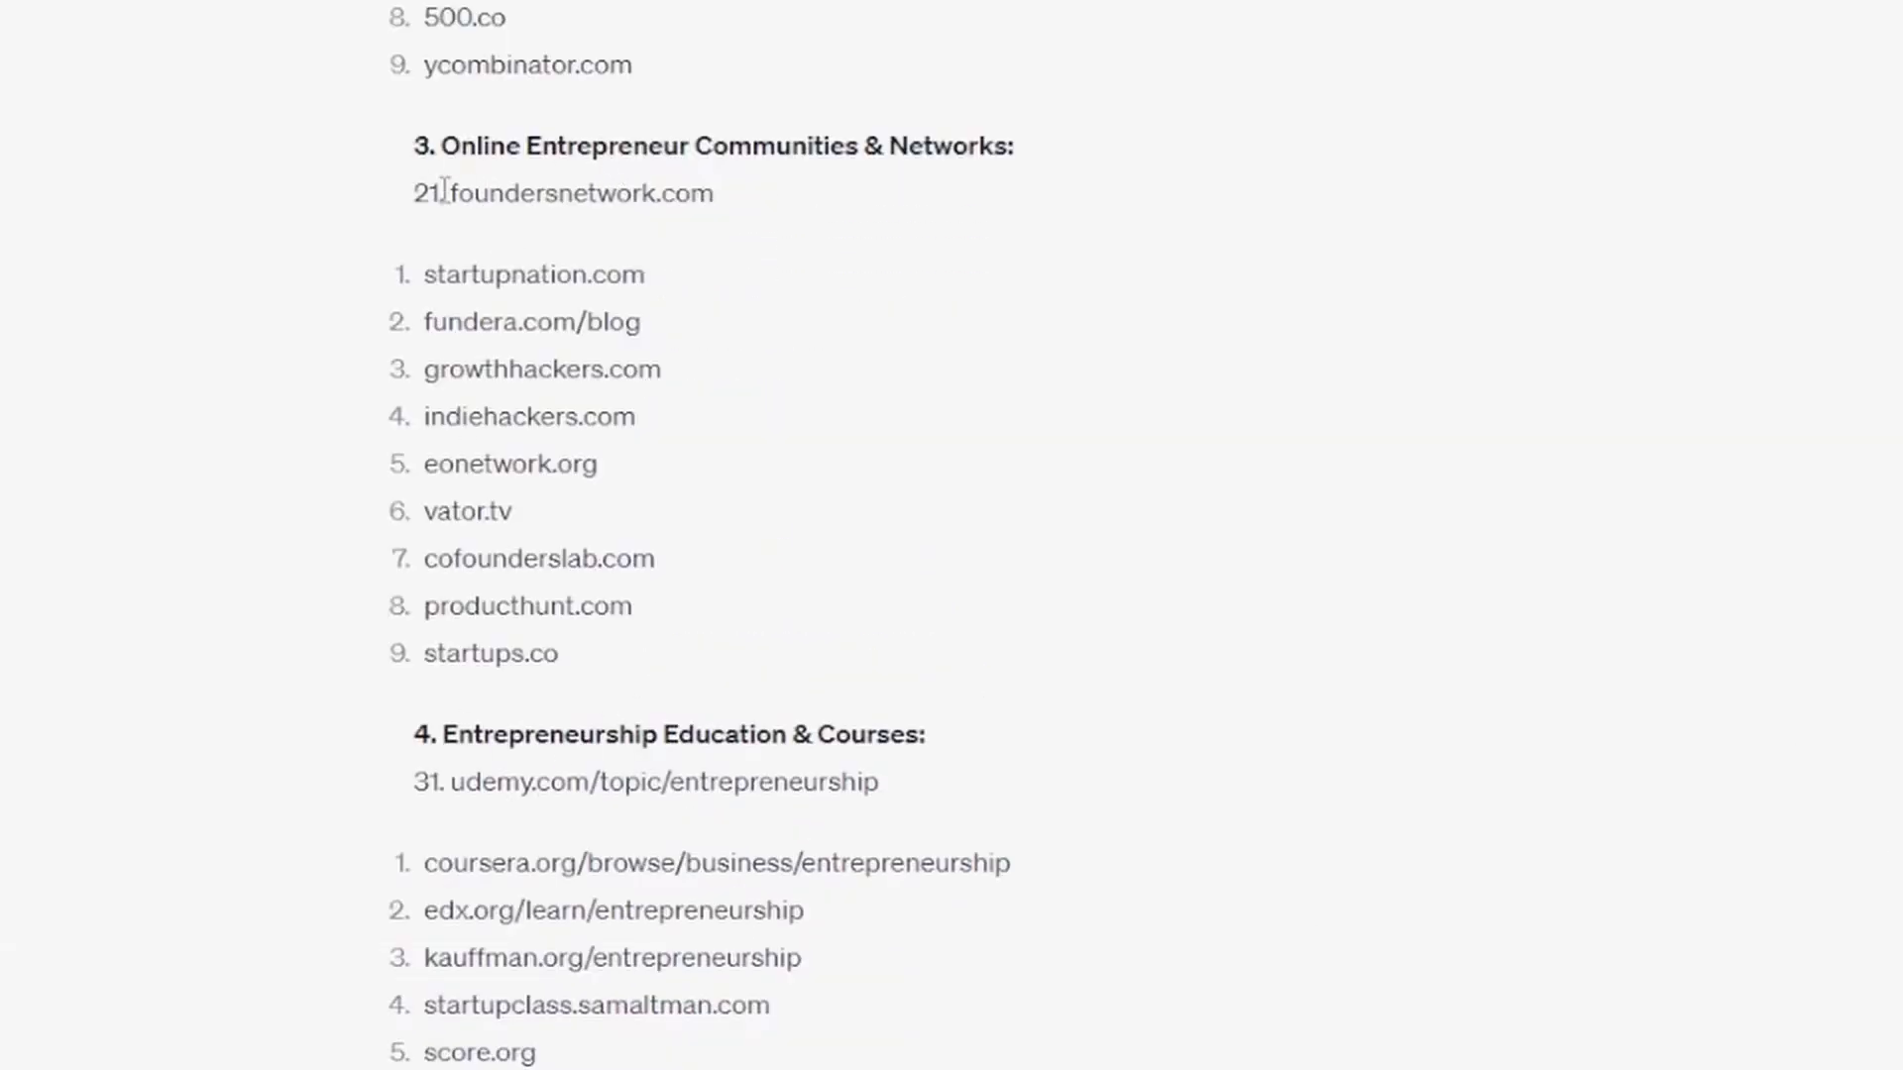
{"action": "left_click_drag", "start_coordinate": [445, 189], "coordinate": [688, 662]}
{"action": "left_click", "coordinate": [709, 428]}
{"action": "scroll", "coordinate": [708, 428], "scroll_direction": "up", "scroll_amount": 1}
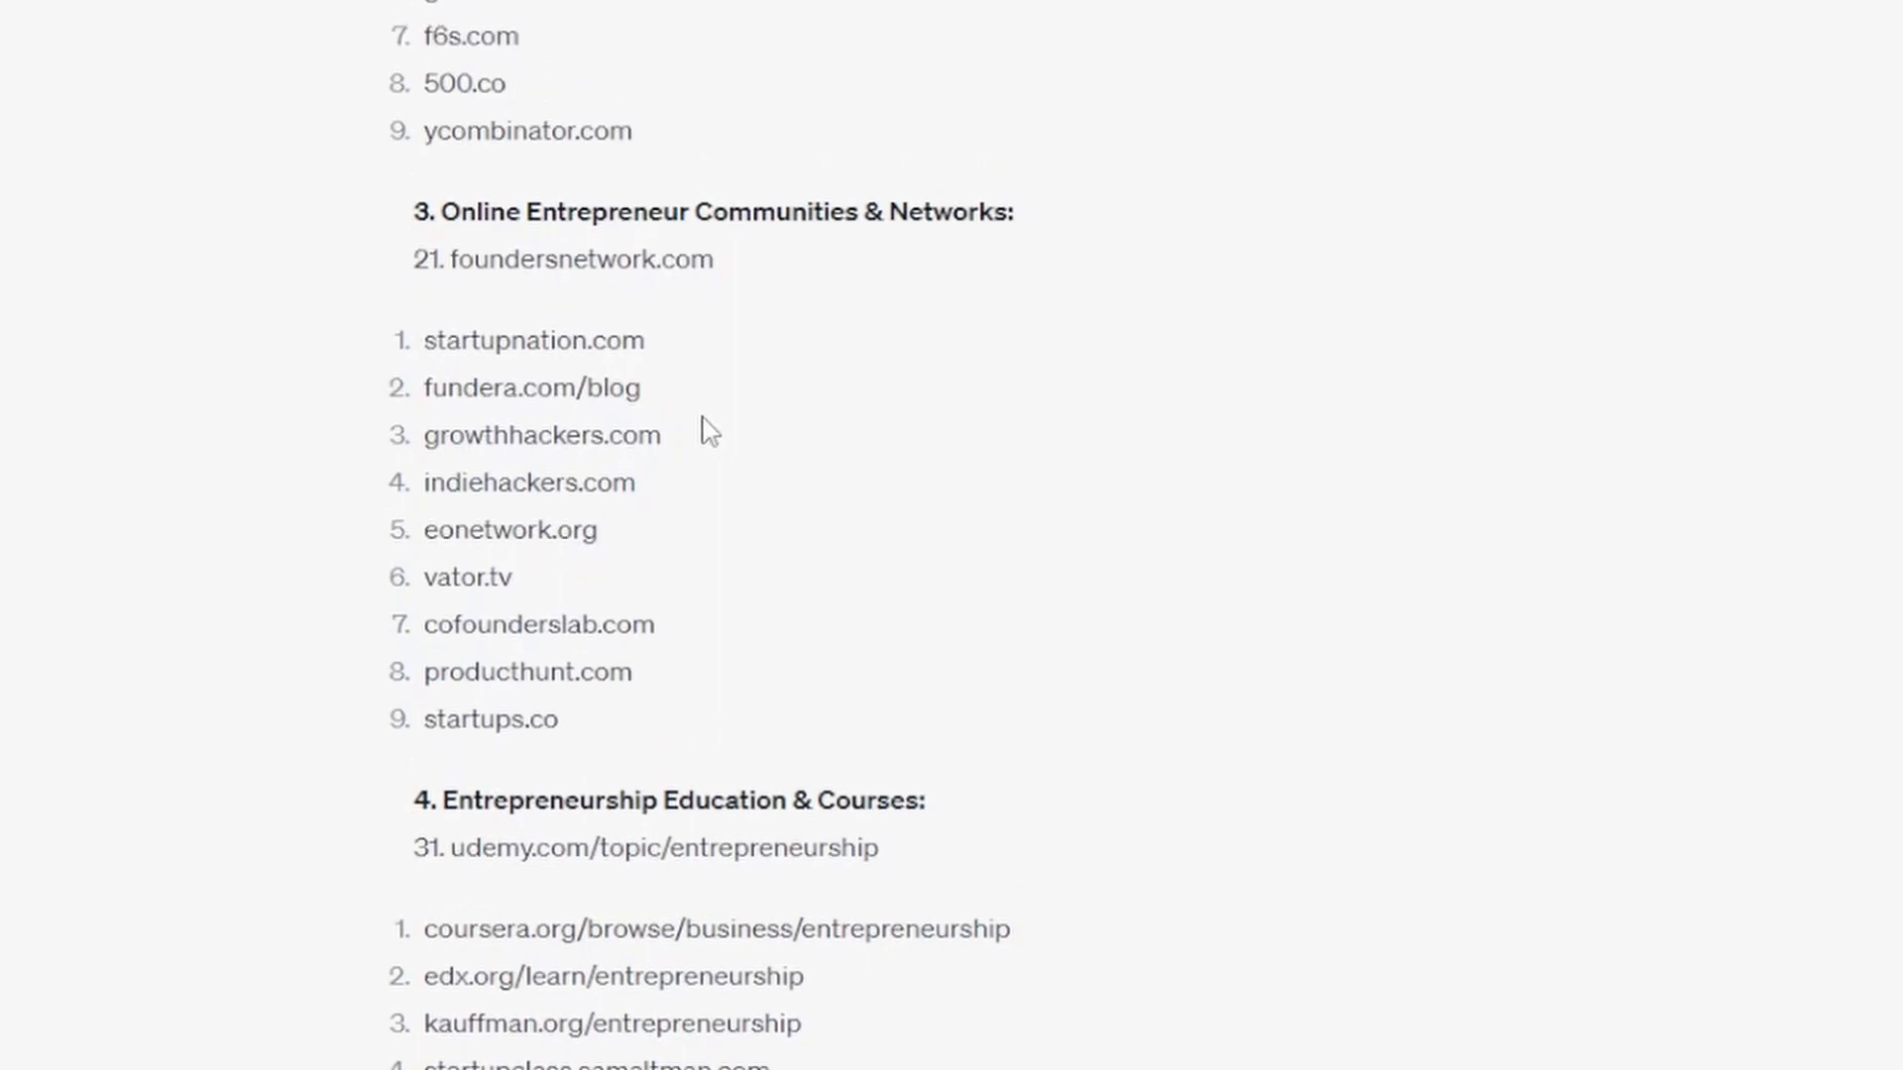
{"action": "scroll", "coordinate": [709, 432], "scroll_direction": "up", "scroll_amount": 10}
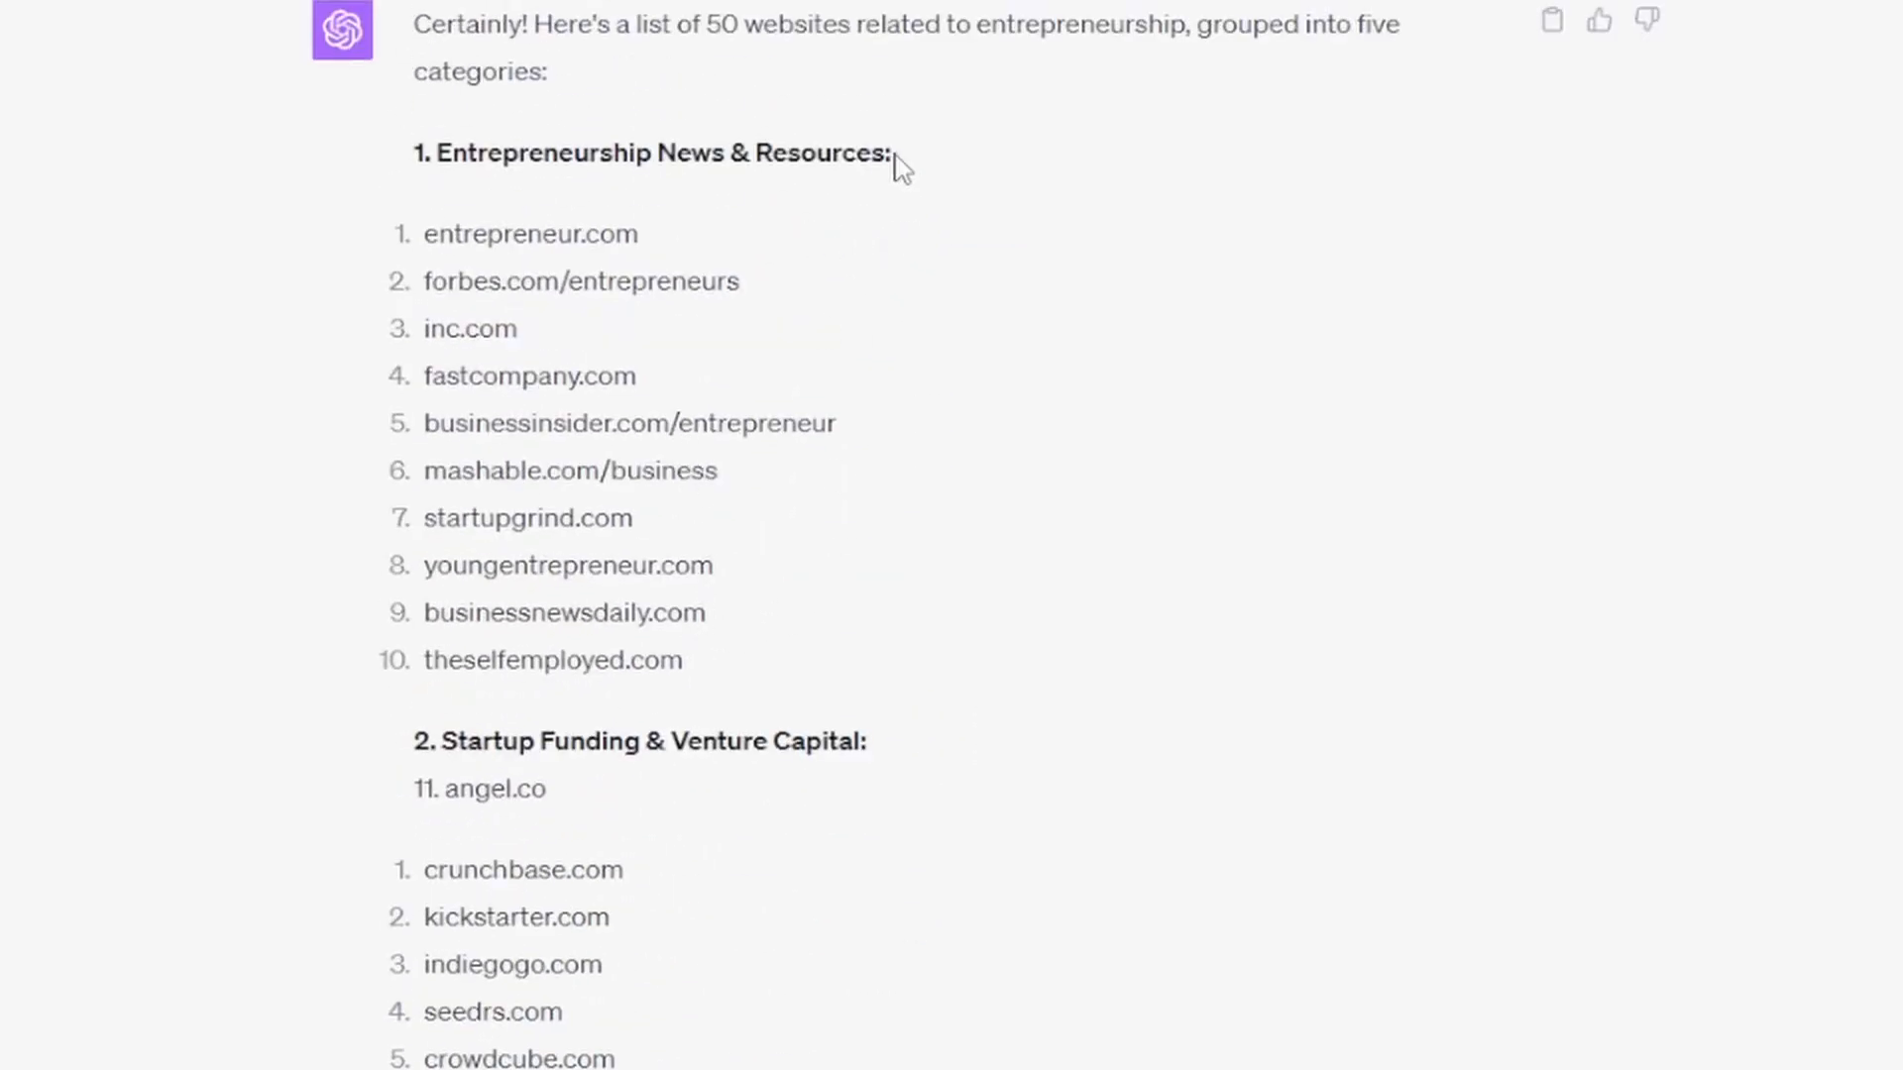
Step: Select the first category's heading text, "Entrepreneurship News & Resources:", without its number
{"action": "left_click_drag", "start_coordinate": [891, 154], "coordinate": [437, 161]}
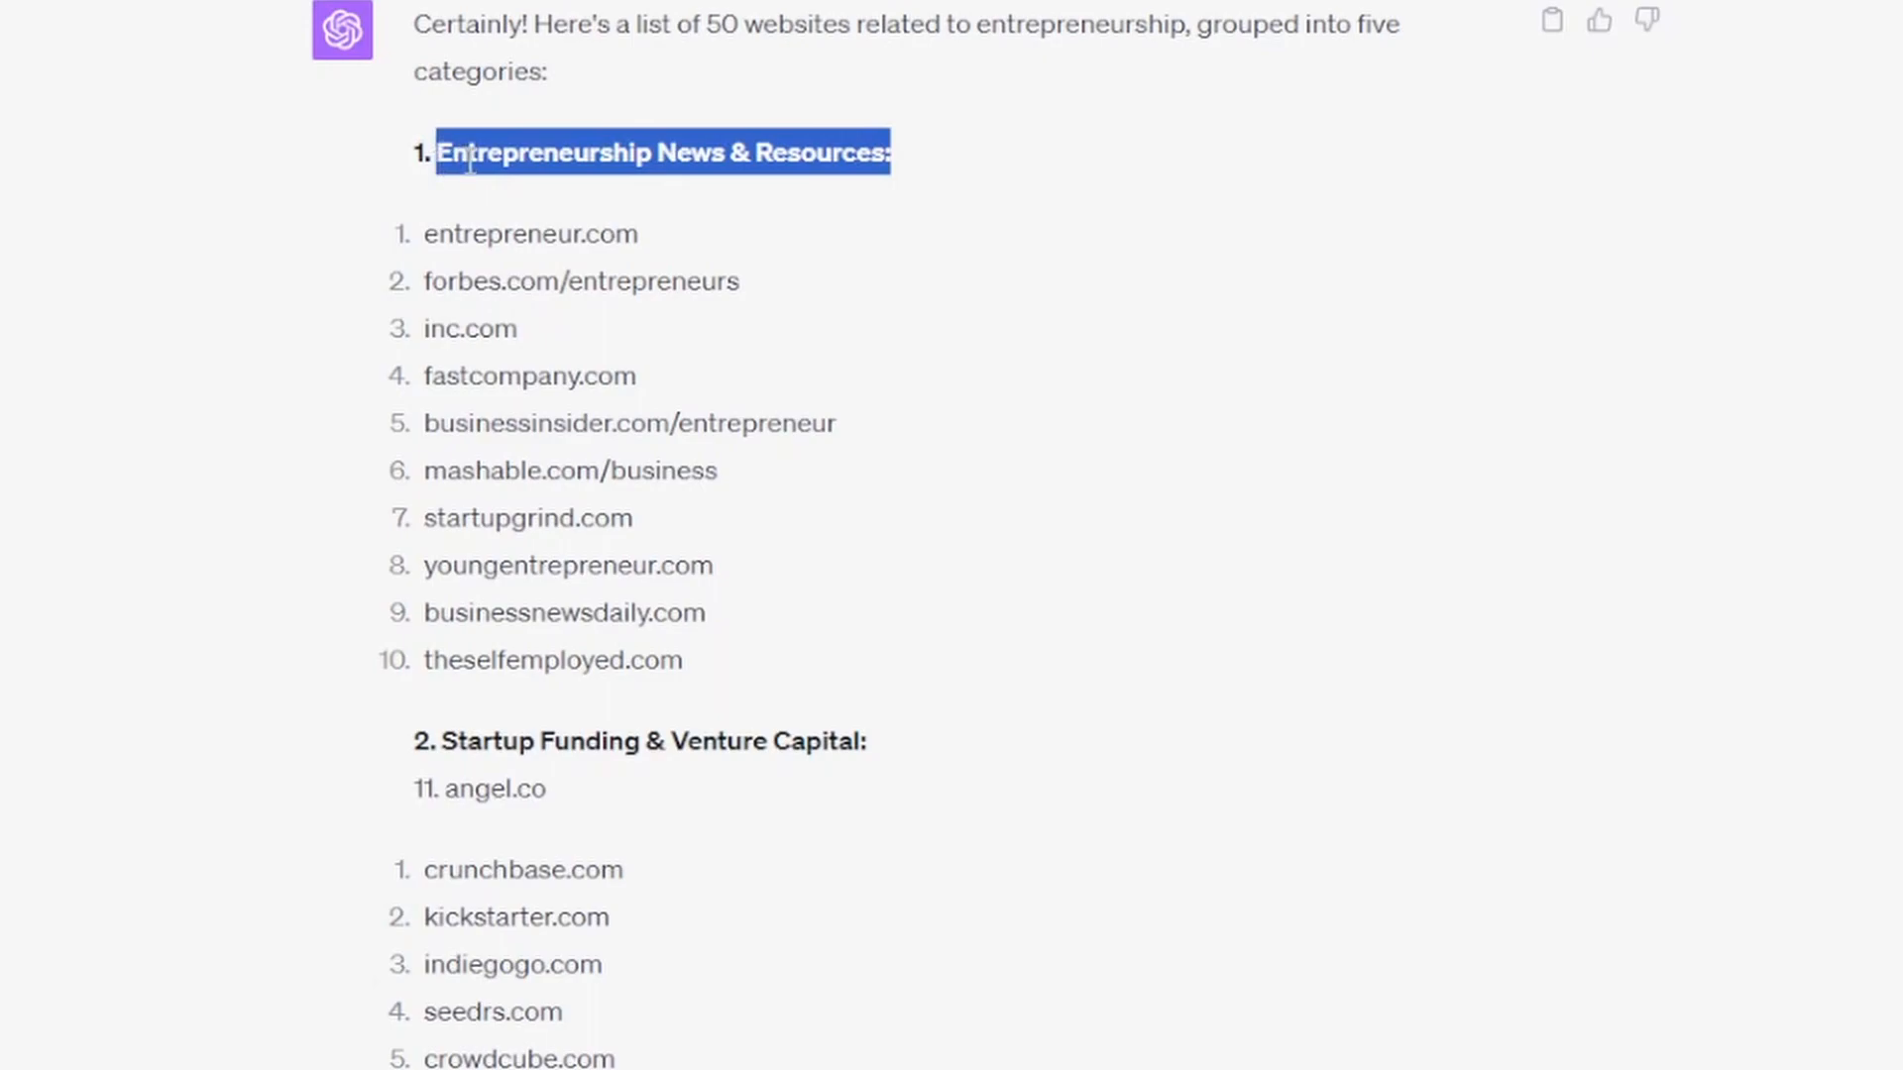
{"action": "left_click", "coordinate": [707, 682]}
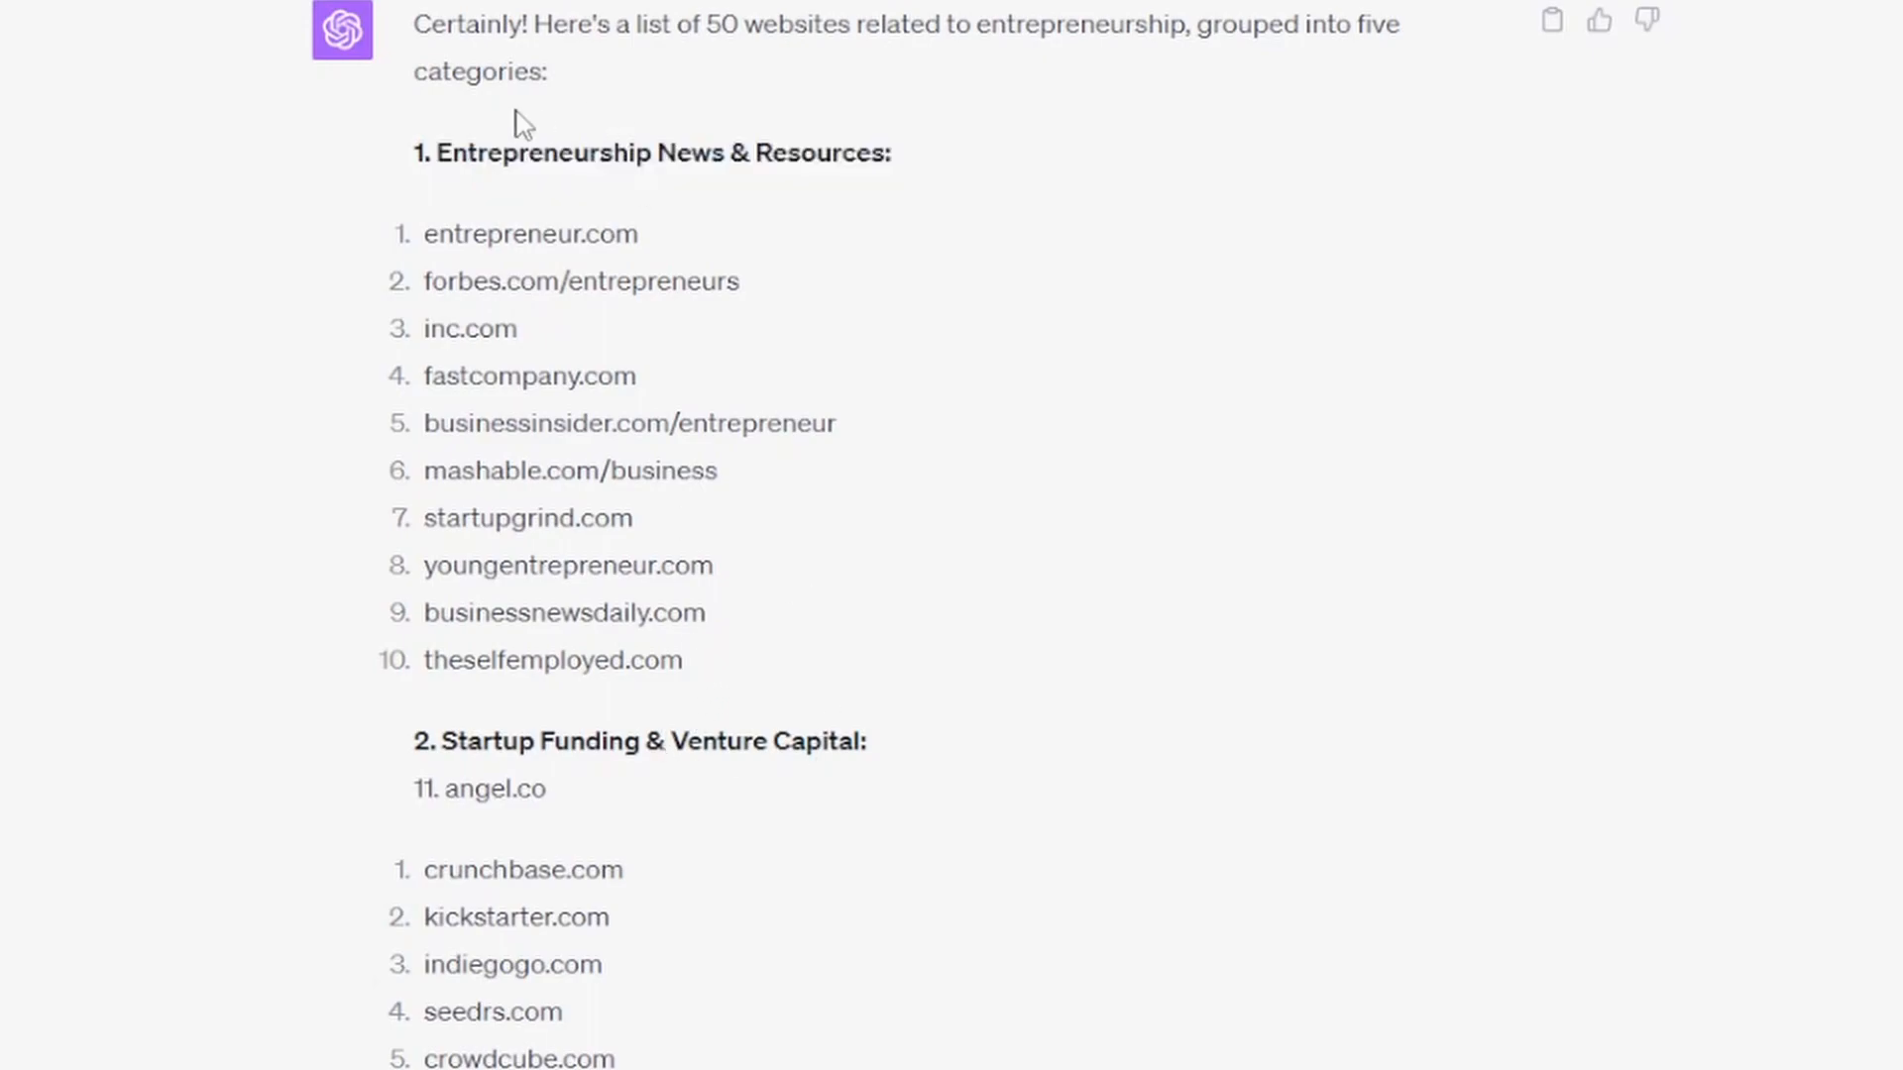
{"action": "left_click_drag", "start_coordinate": [437, 157], "coordinate": [891, 159]}
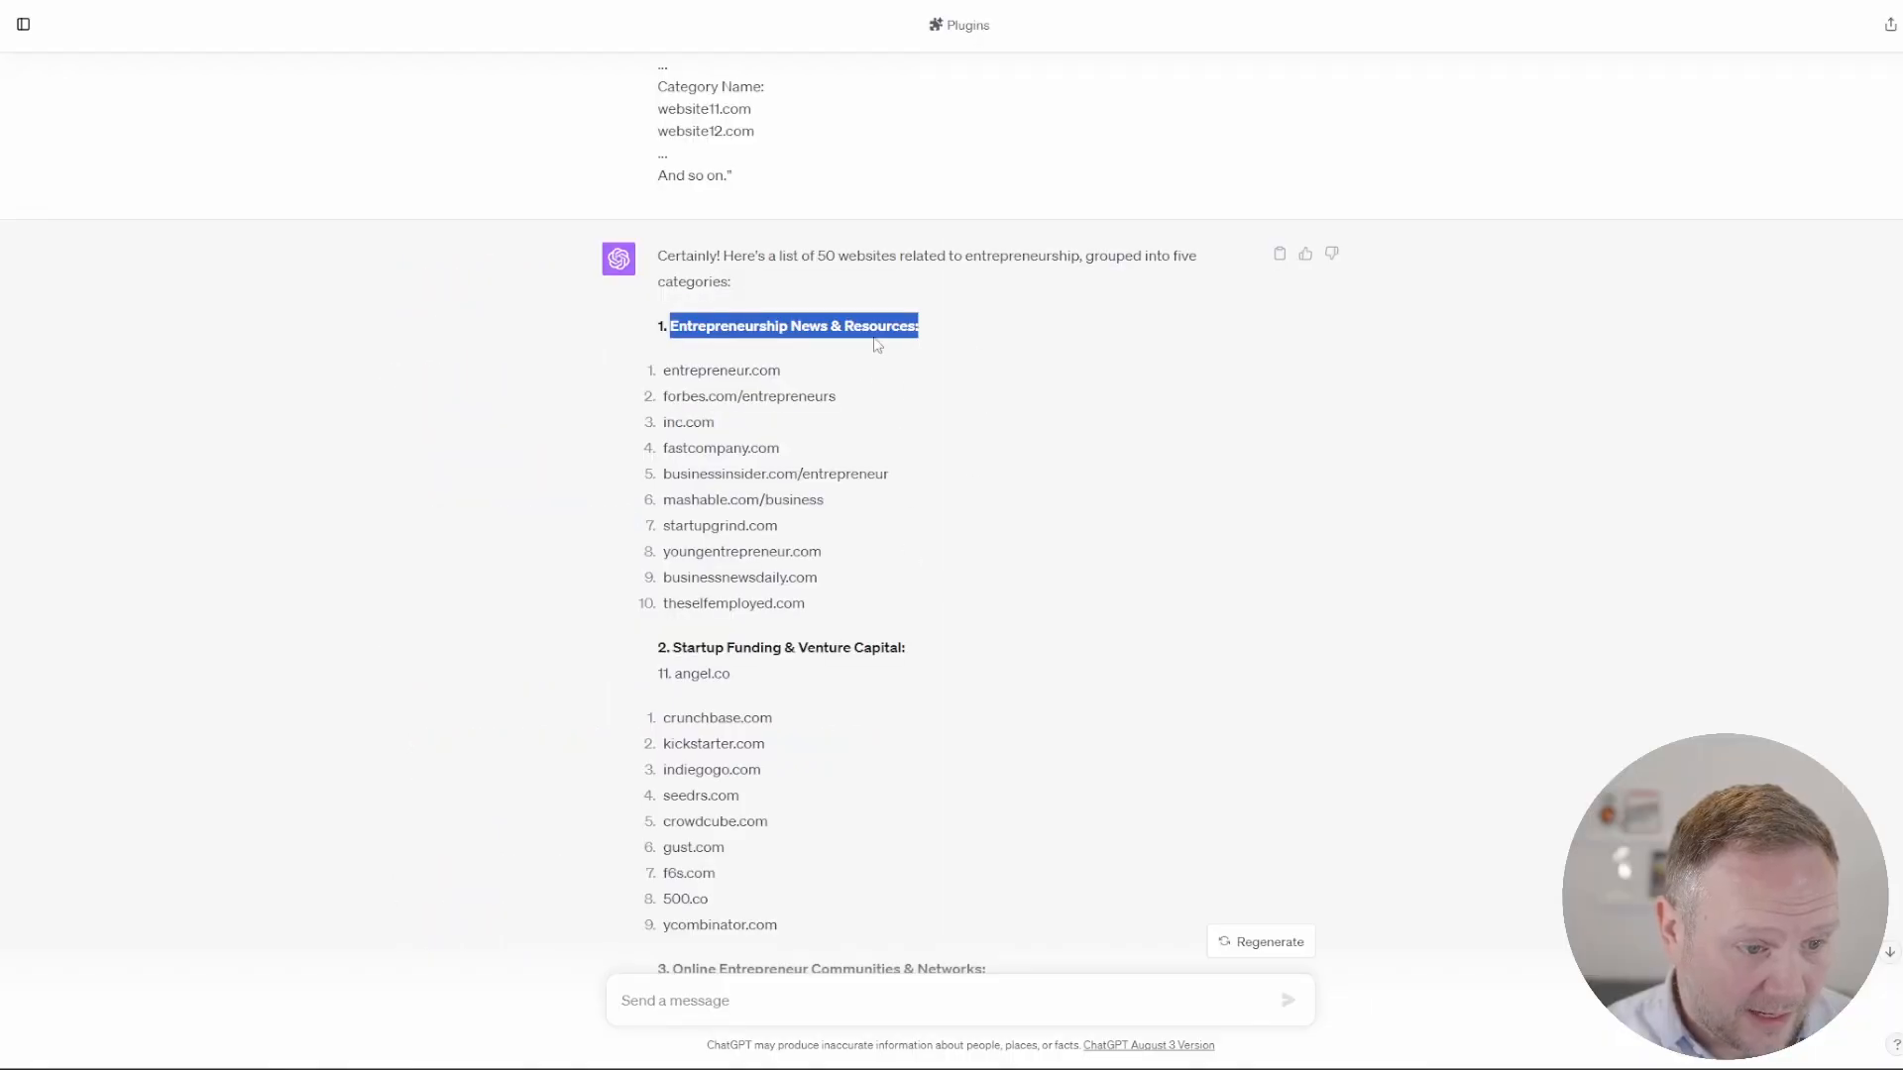
{"action": "scroll", "coordinate": [904, 663], "scroll_direction": "up", "scroll_amount": 2}
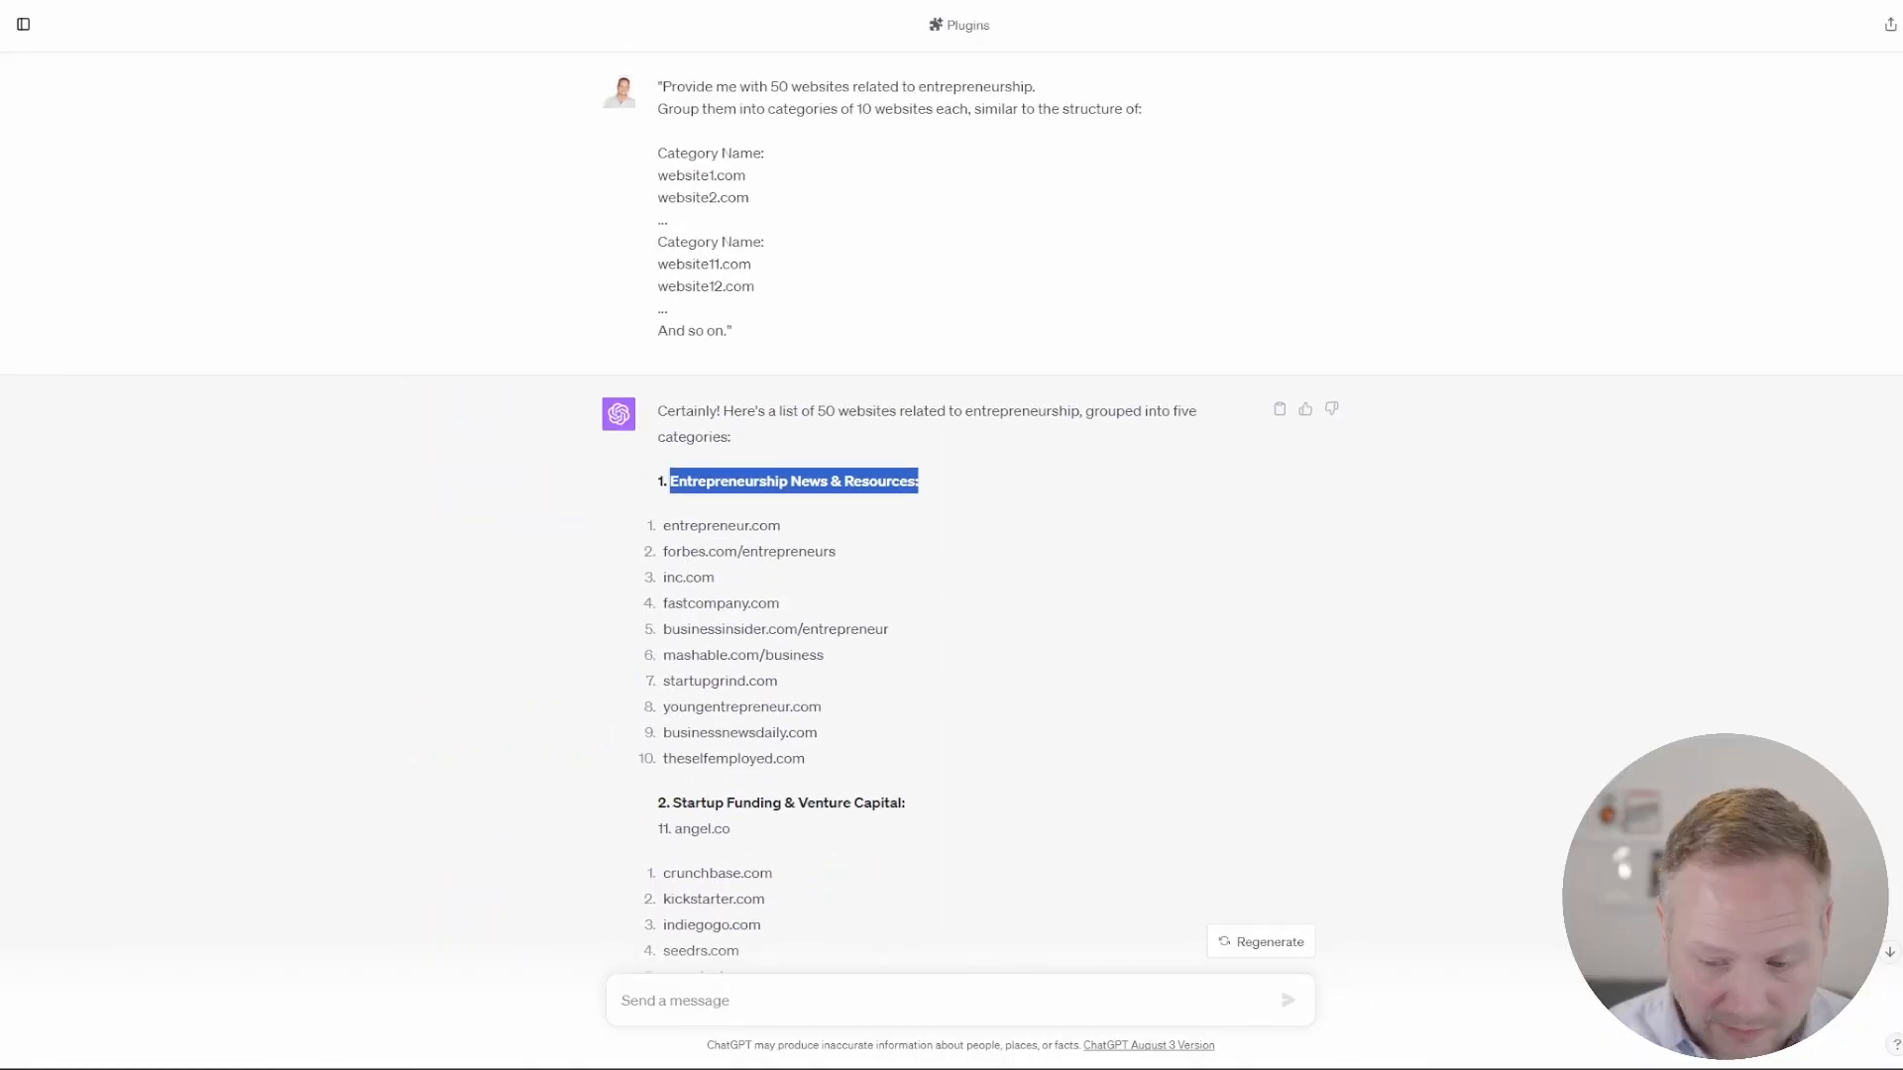
Step: Switch to Google Ads and open the custom segments list in the Audience manager
{"action": "key", "text": "ctrl+Tab"}
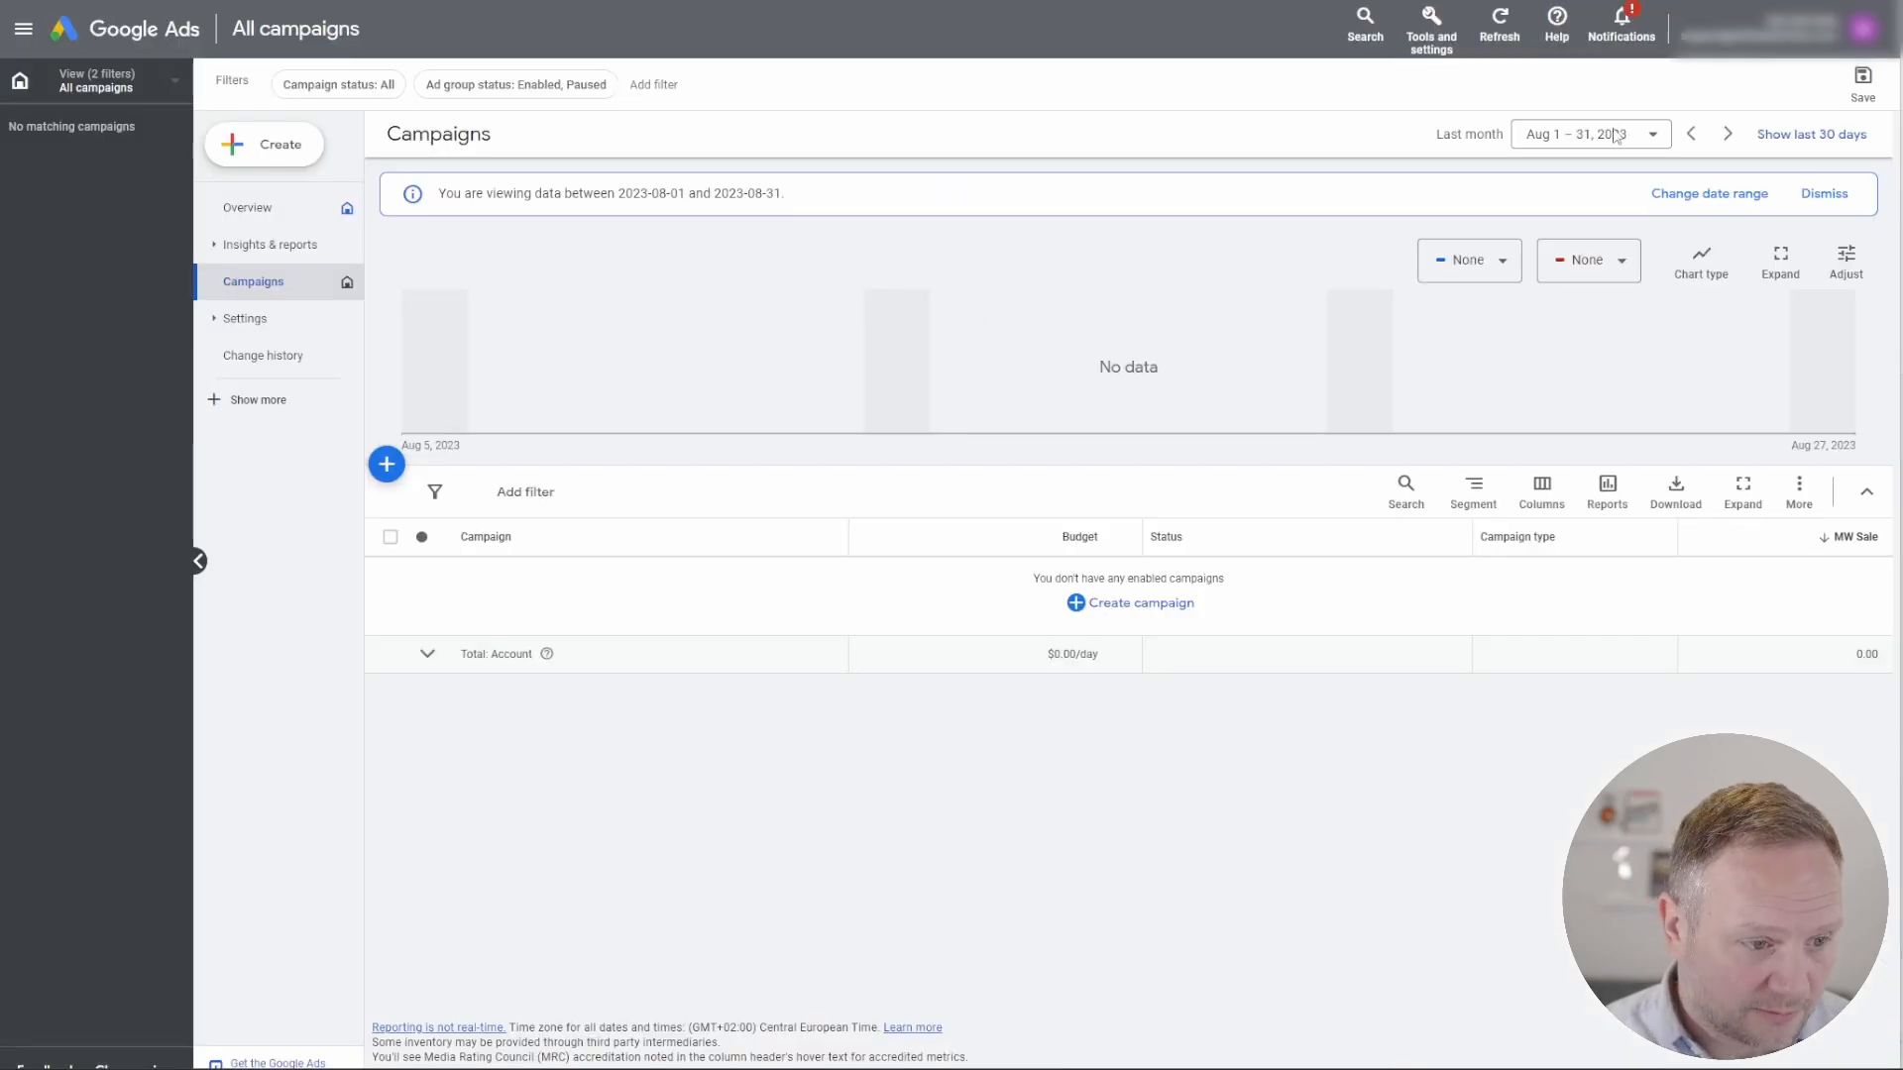
{"action": "left_click", "coordinate": [1430, 45]}
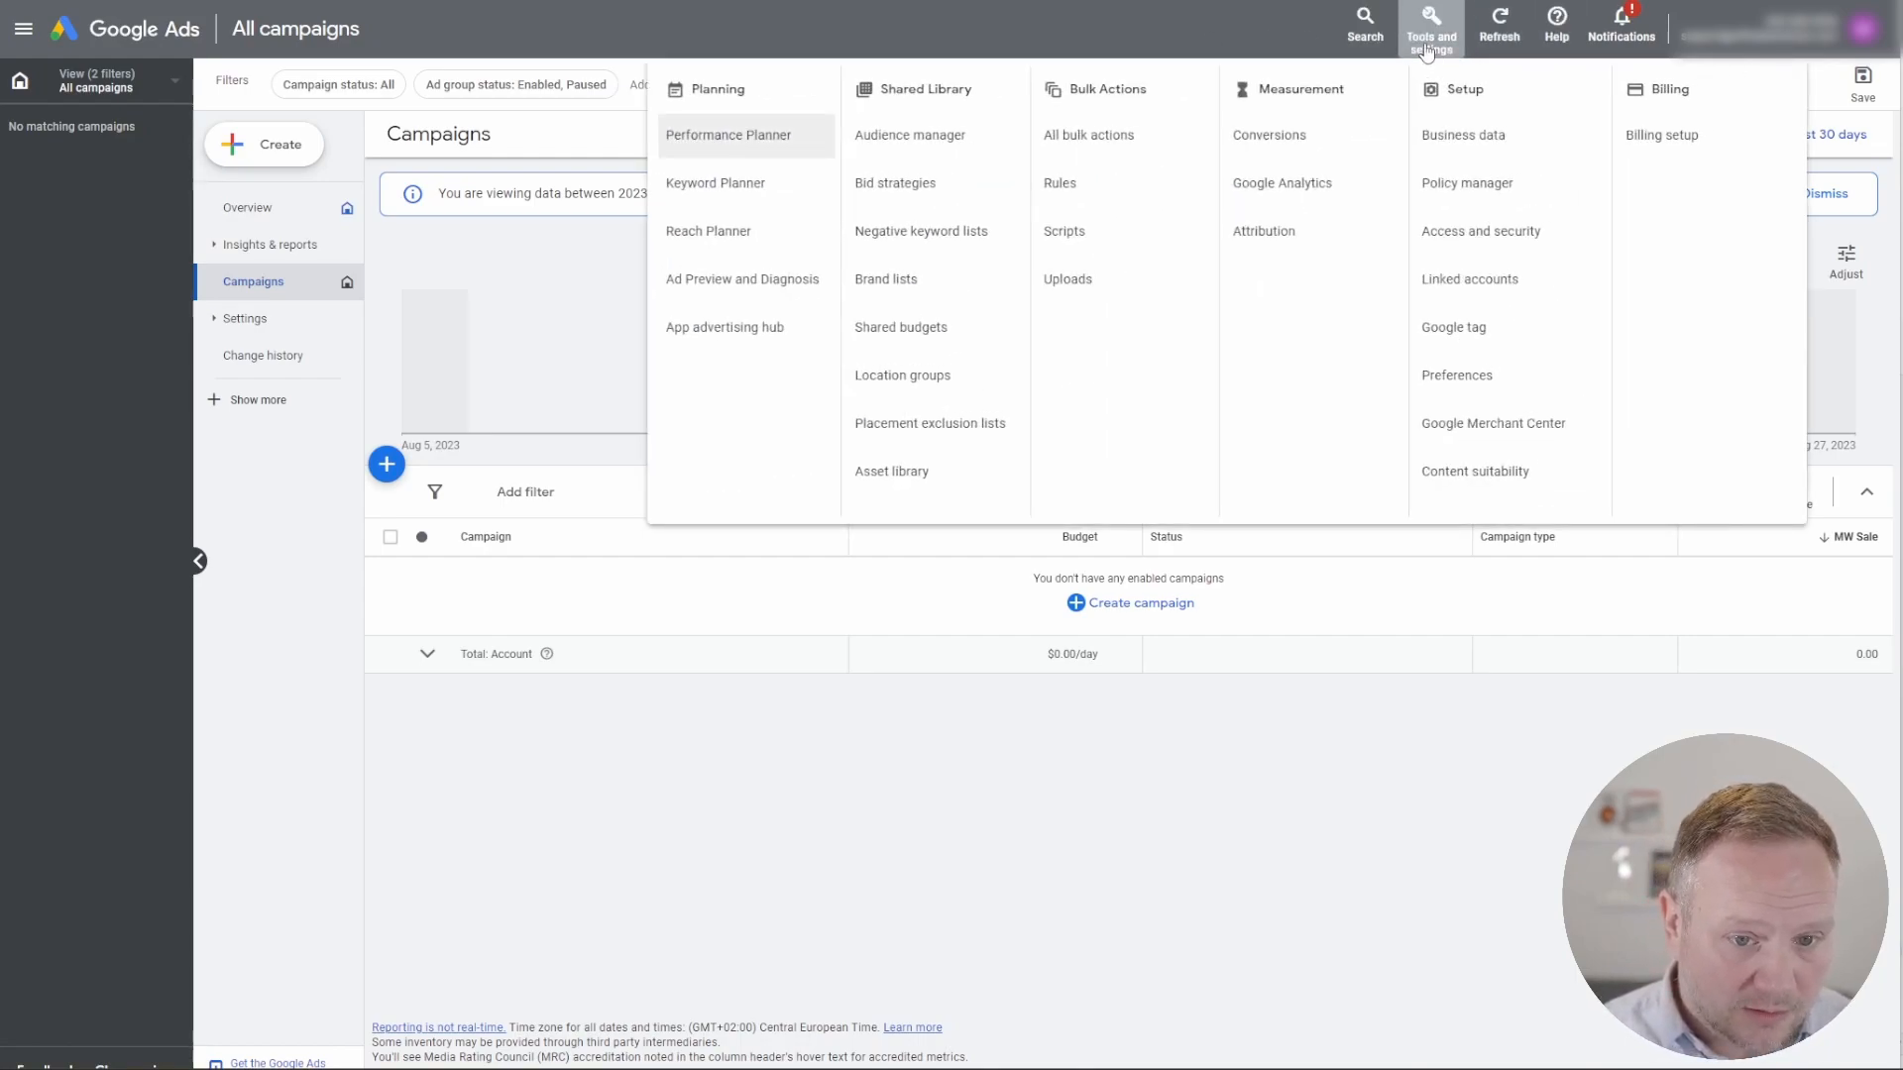
{"action": "left_click", "coordinate": [1184, 34]}
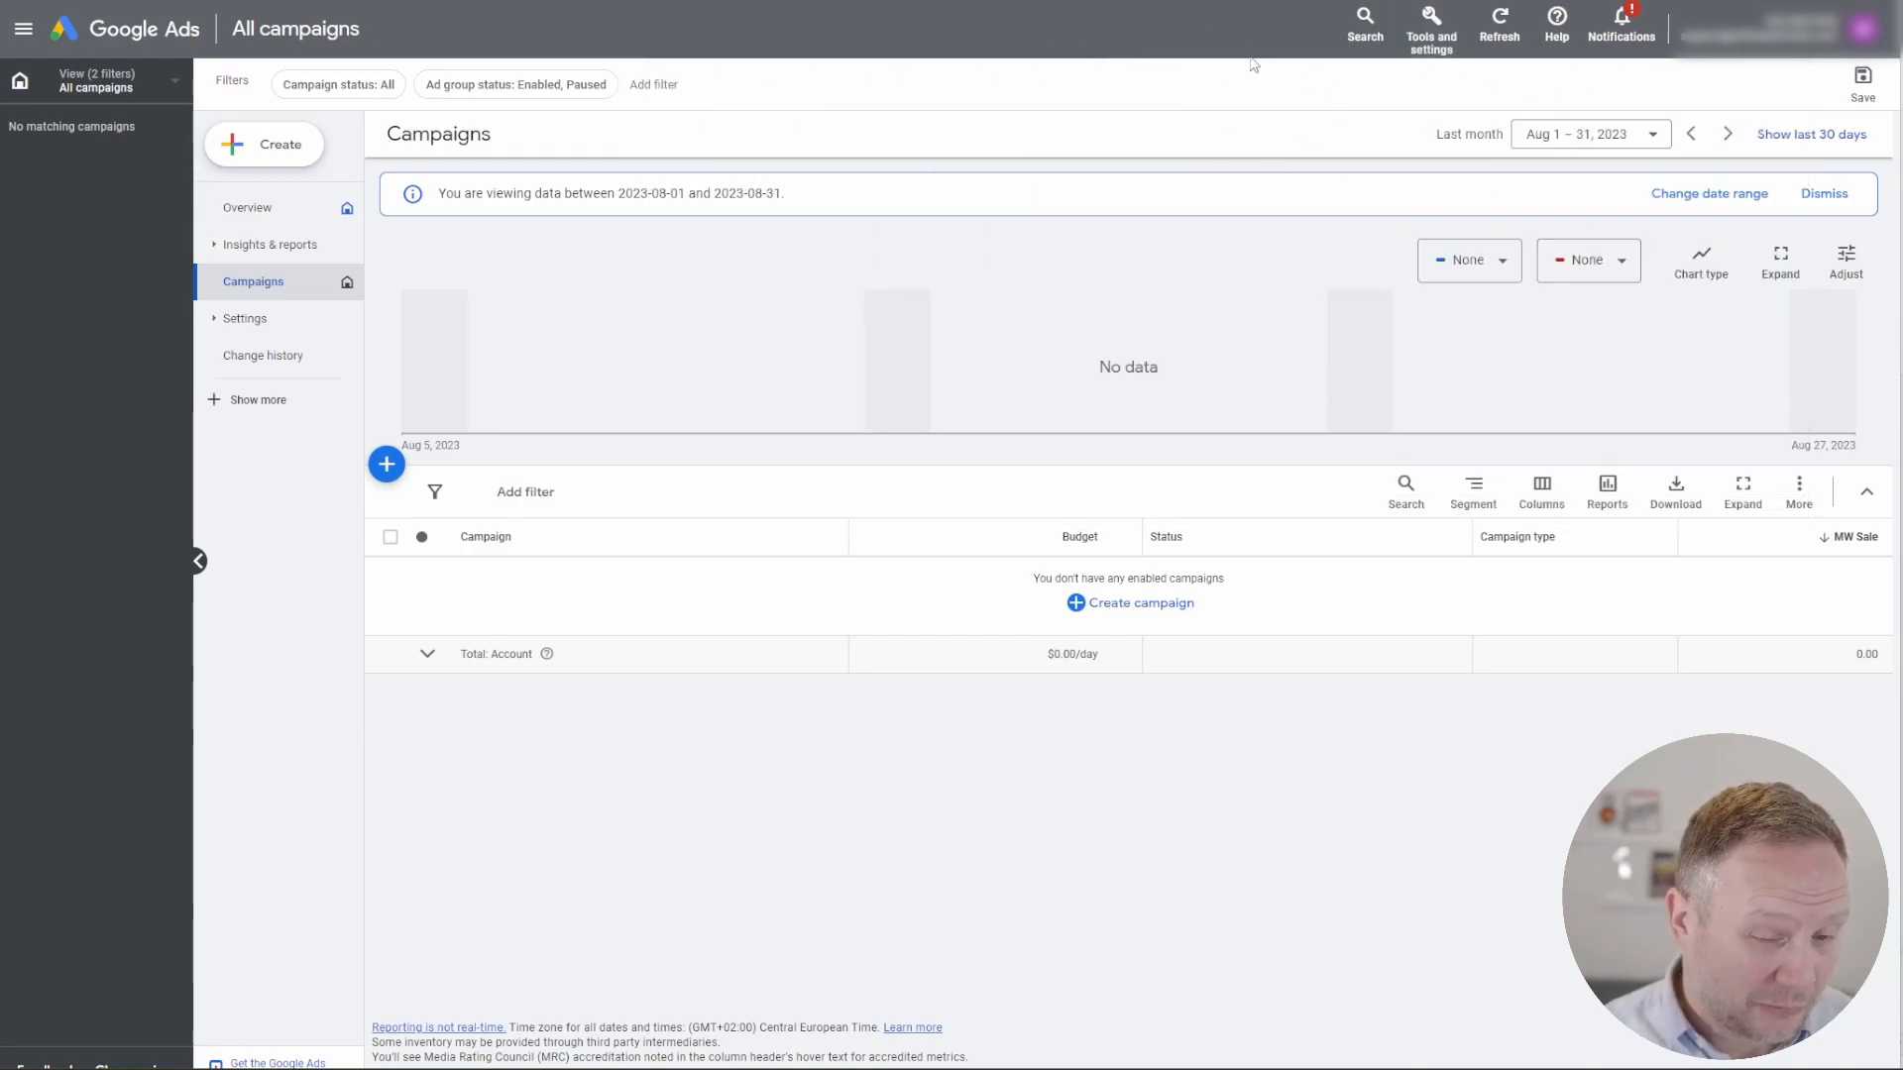
{"action": "left_click", "coordinate": [1429, 48]}
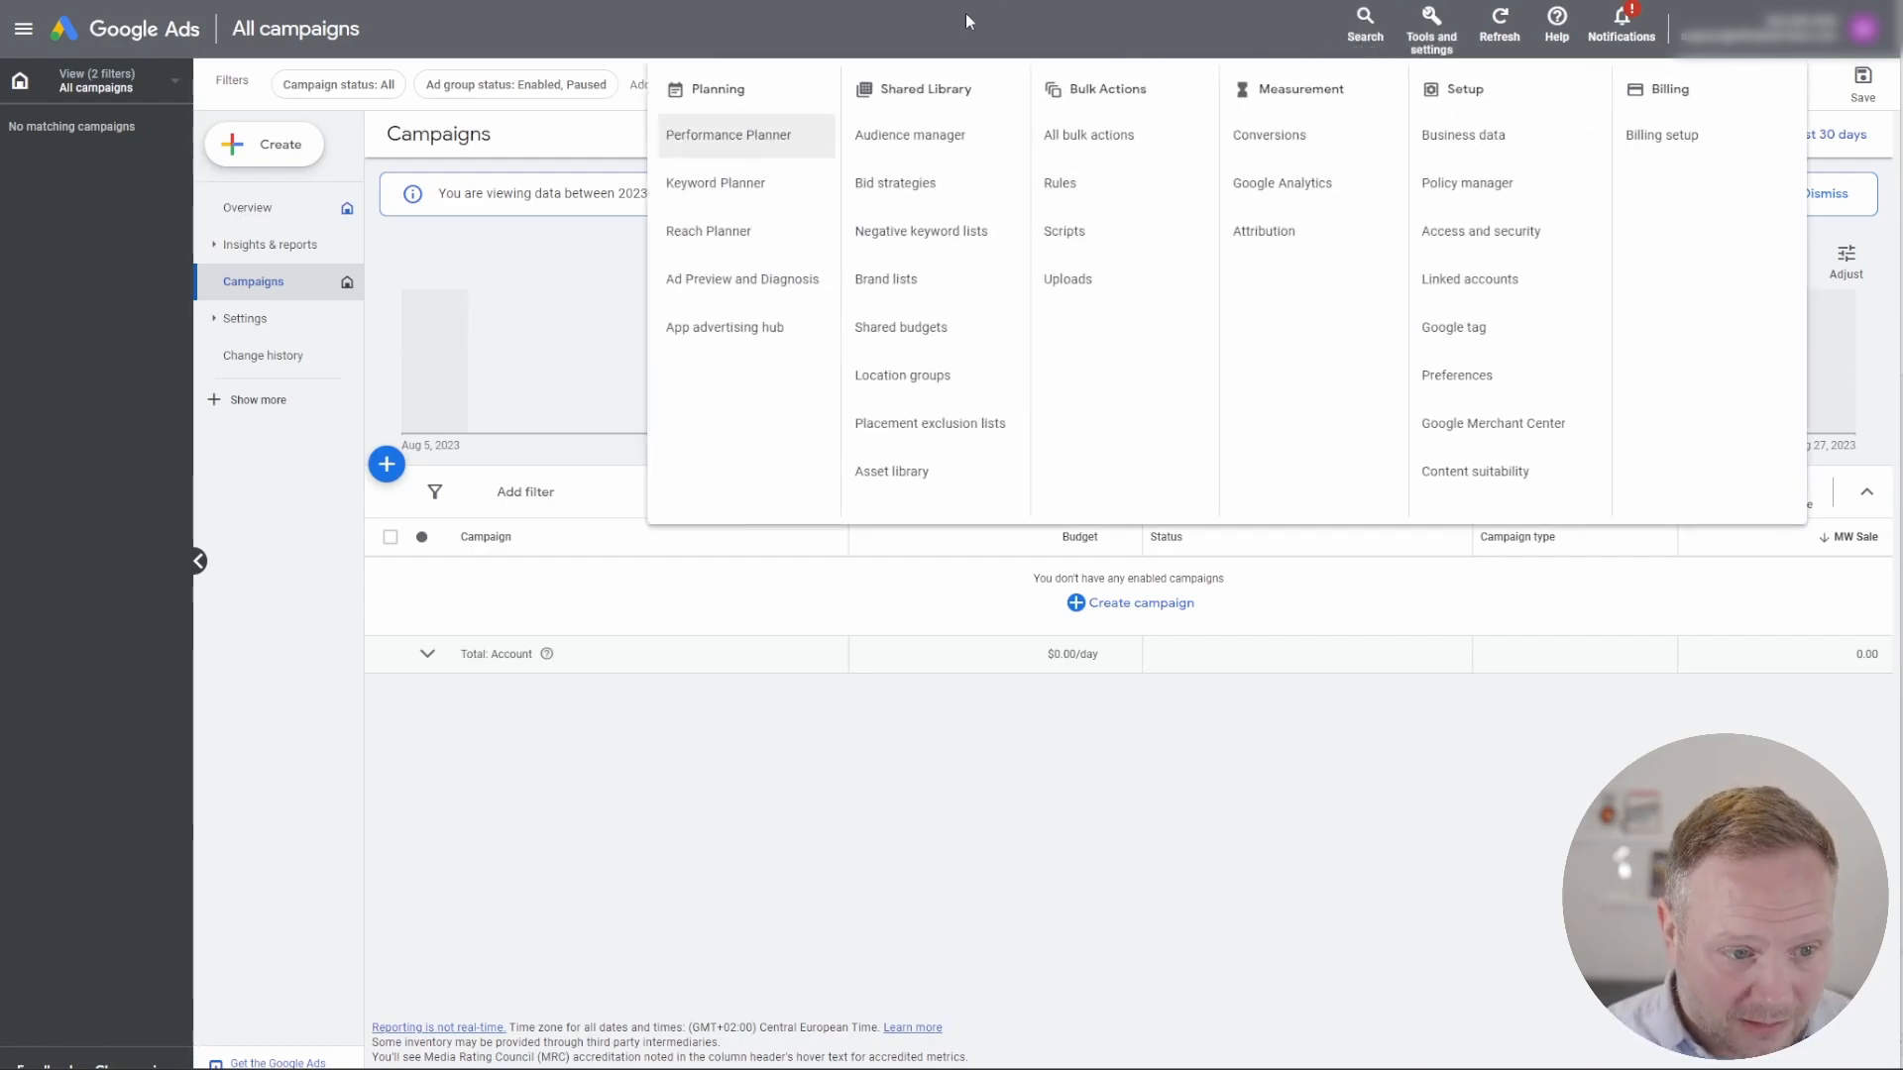
{"action": "left_click", "coordinate": [940, 147]}
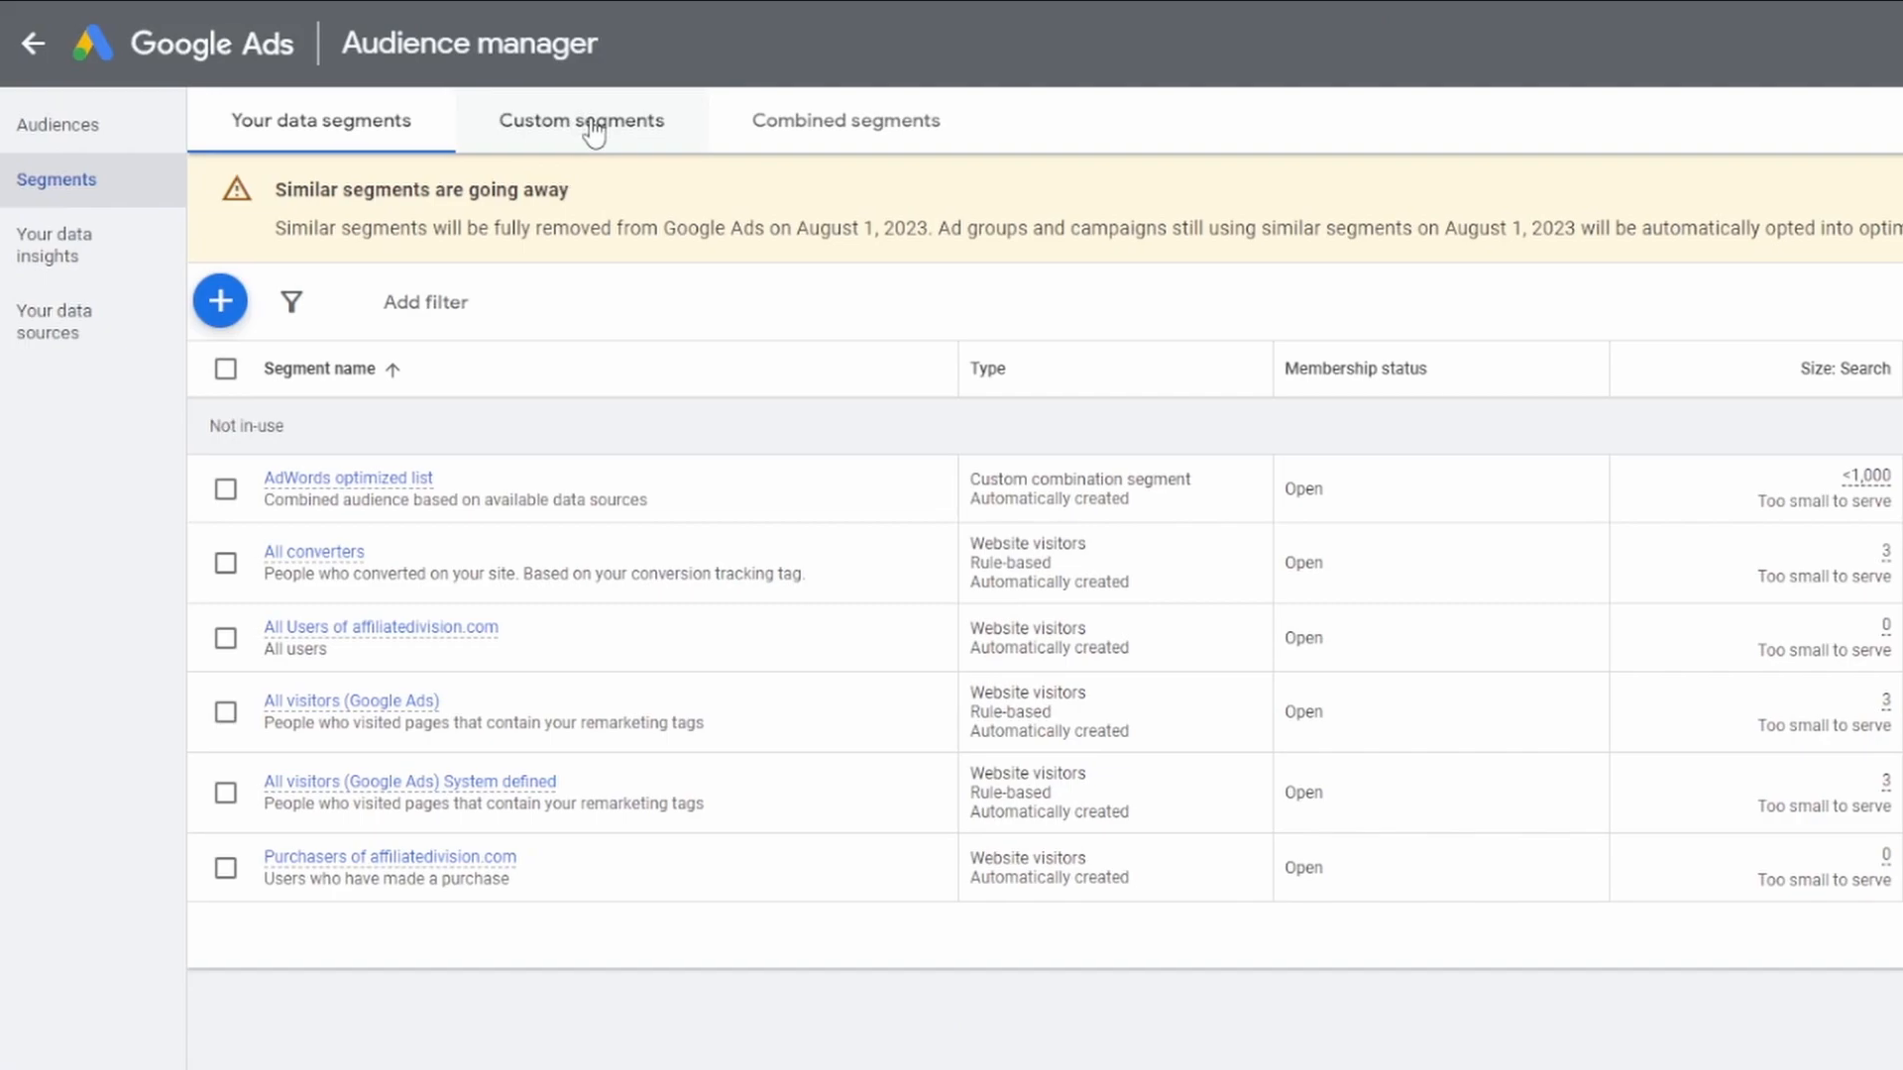
{"action": "left_click", "coordinate": [593, 130]}
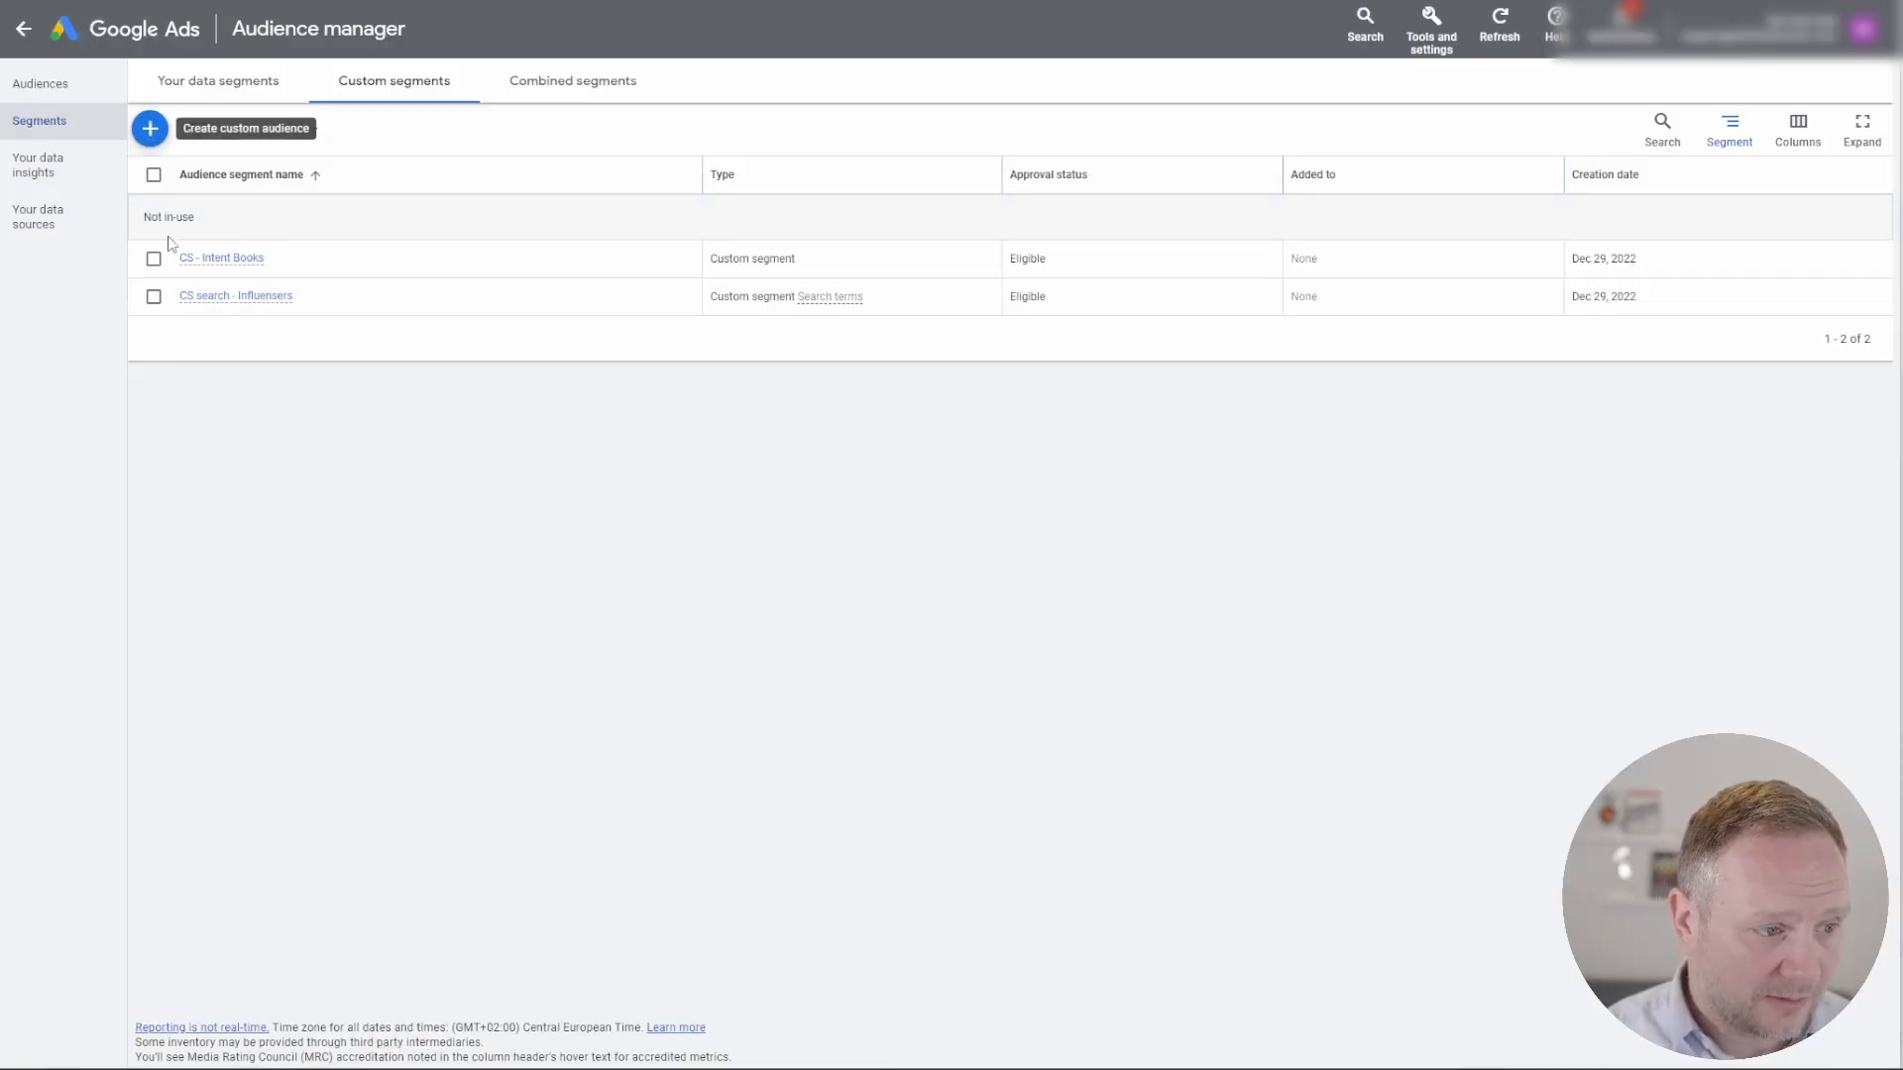
Step: Start a new custom segment and name it "Entrepreneurship News & Resources:", copying the selected heading from ChatGPT
{"action": "key", "text": "ctrl+plus"}
{"action": "key", "text": "ctrl+plus"}
{"action": "key", "text": "ctrl+plus"}
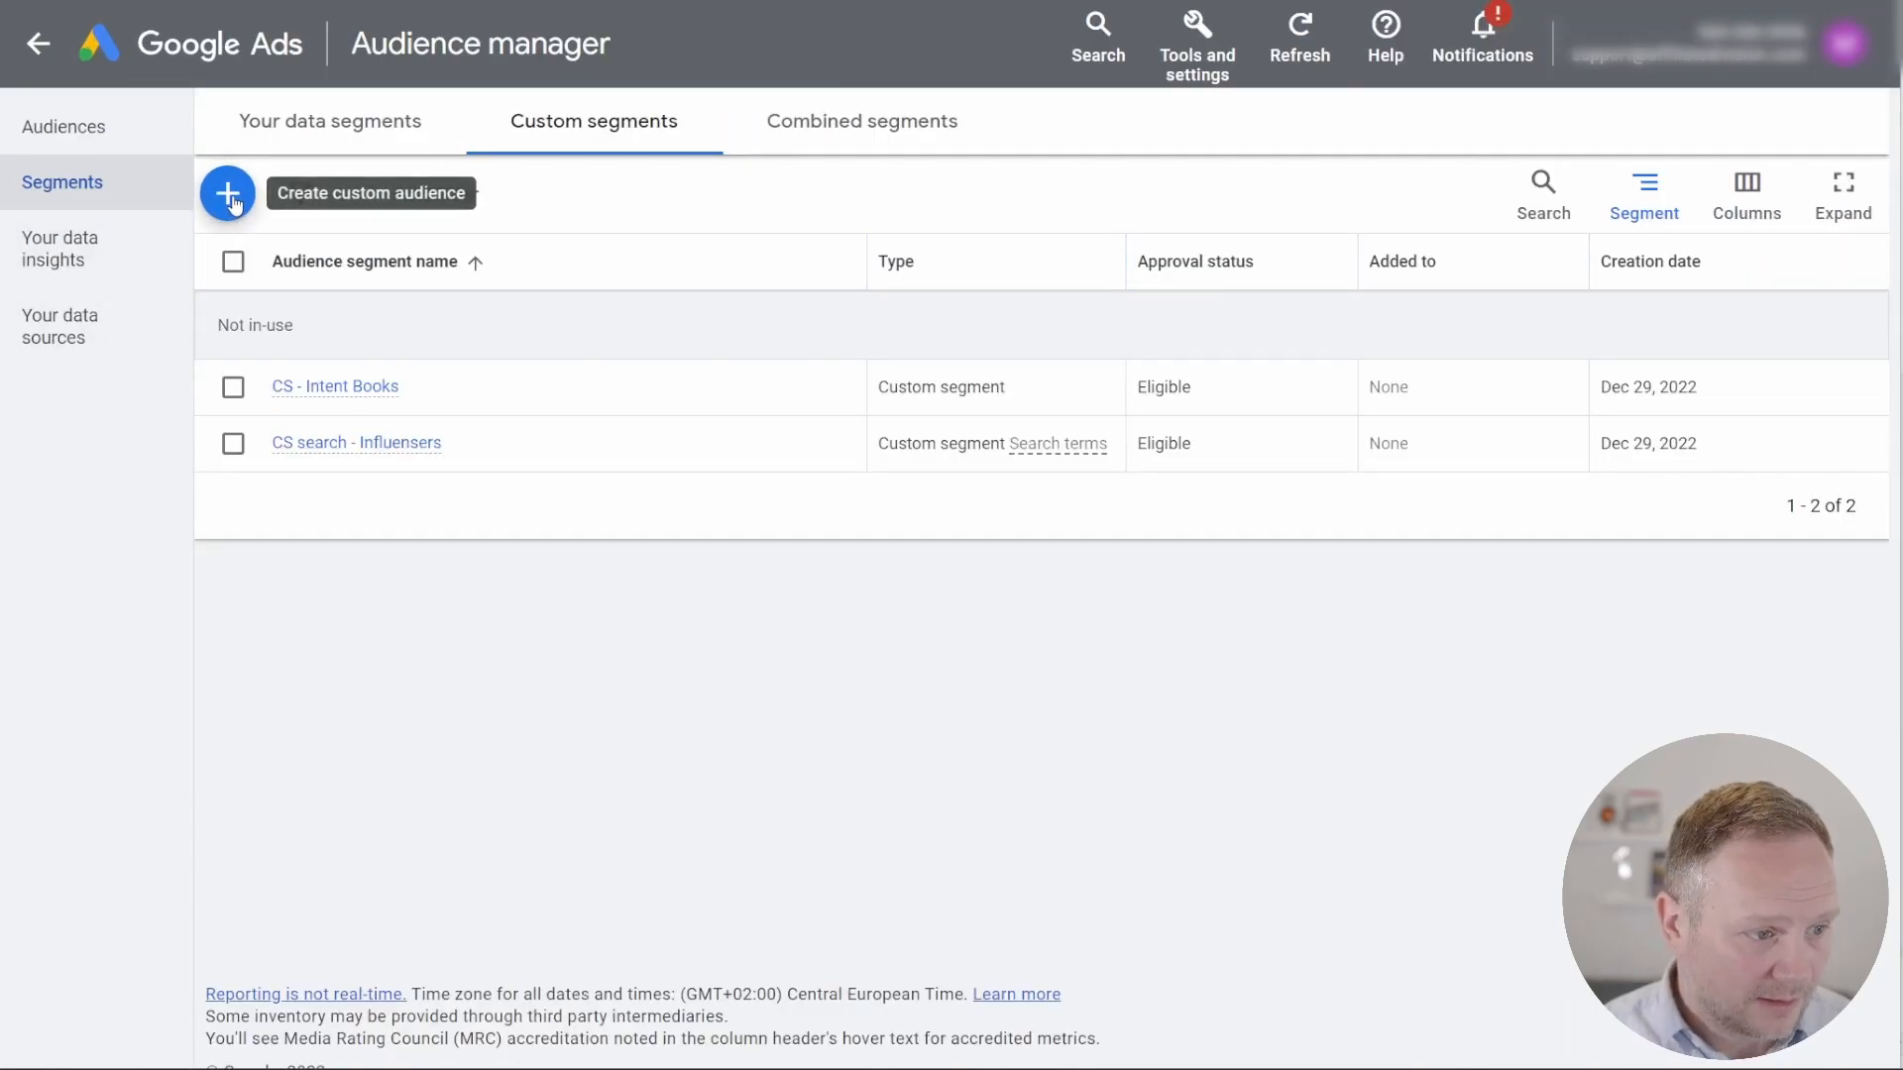
{"action": "left_click", "coordinate": [230, 196]}
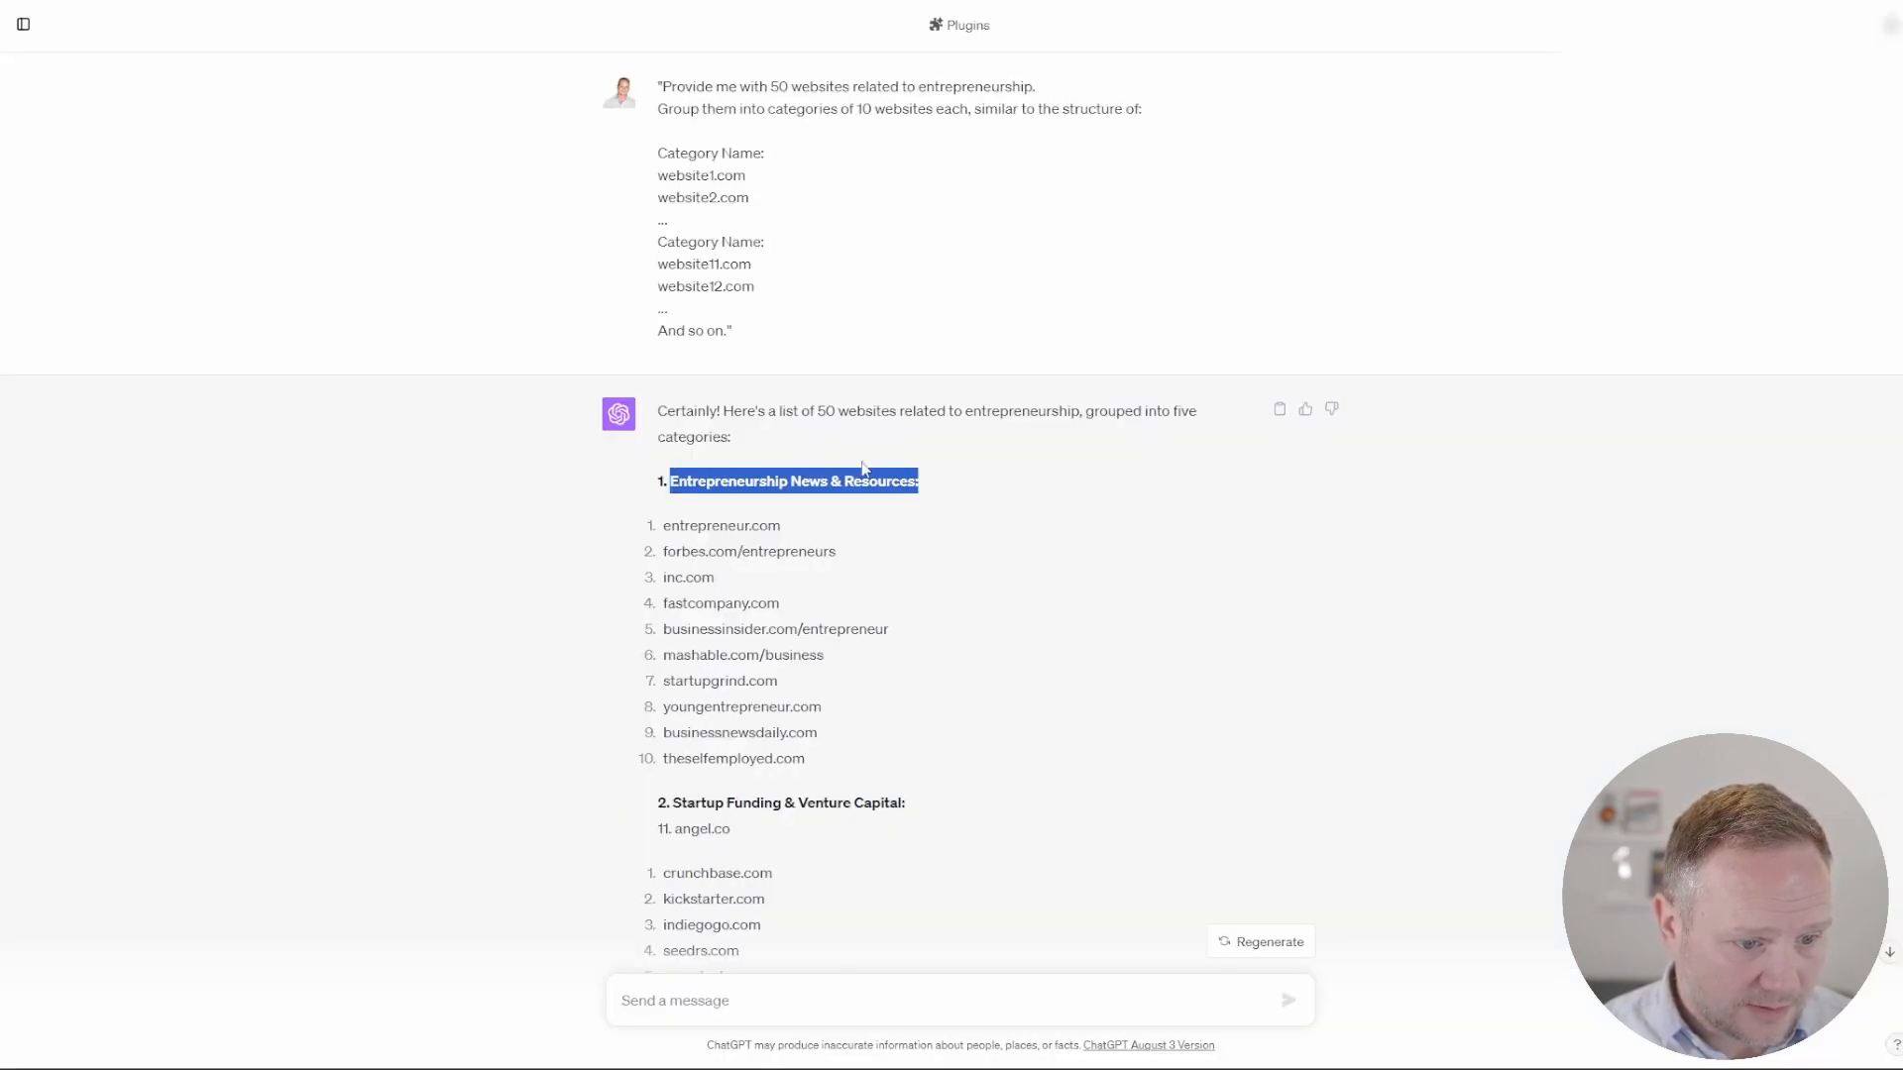
{"action": "right_click", "coordinate": [864, 489]}
{"action": "left_click", "coordinate": [921, 504]}
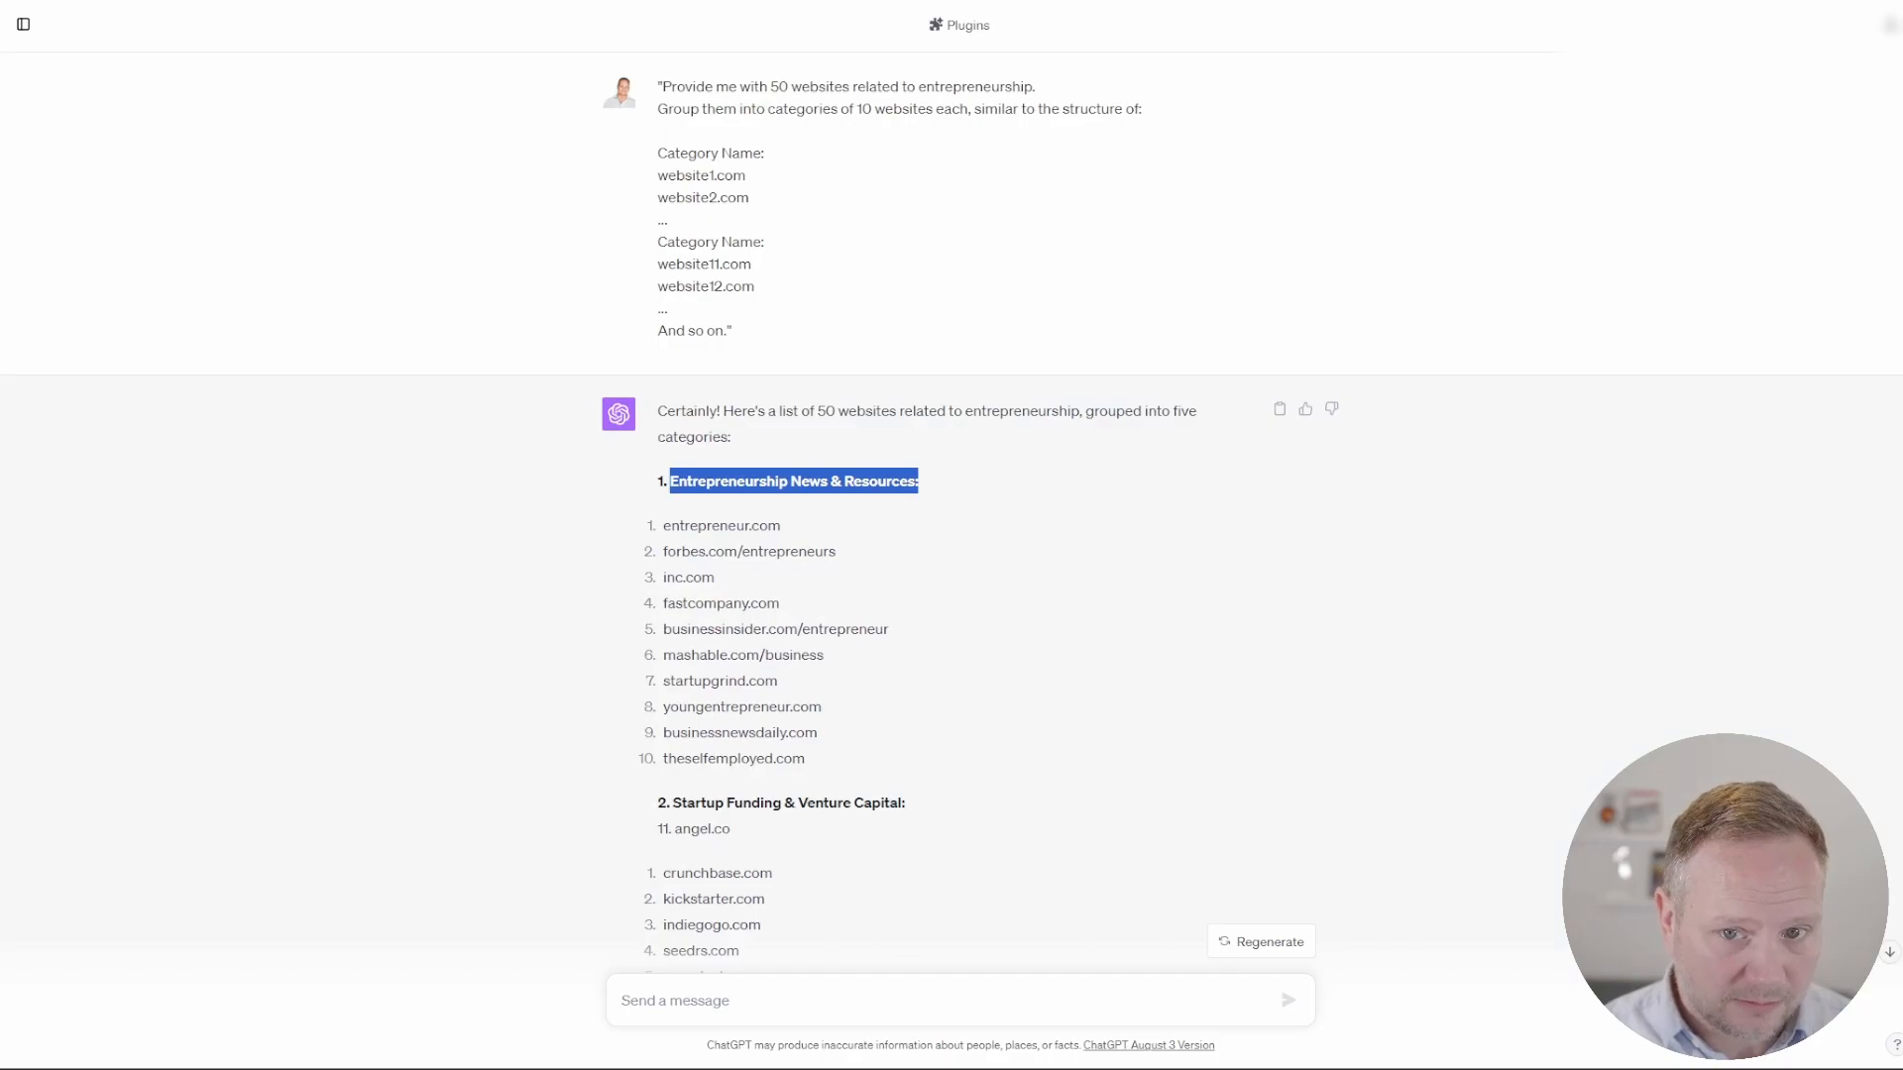
{"action": "key", "text": "alt+Tab"}
{"action": "key", "text": "ctrl+v"}
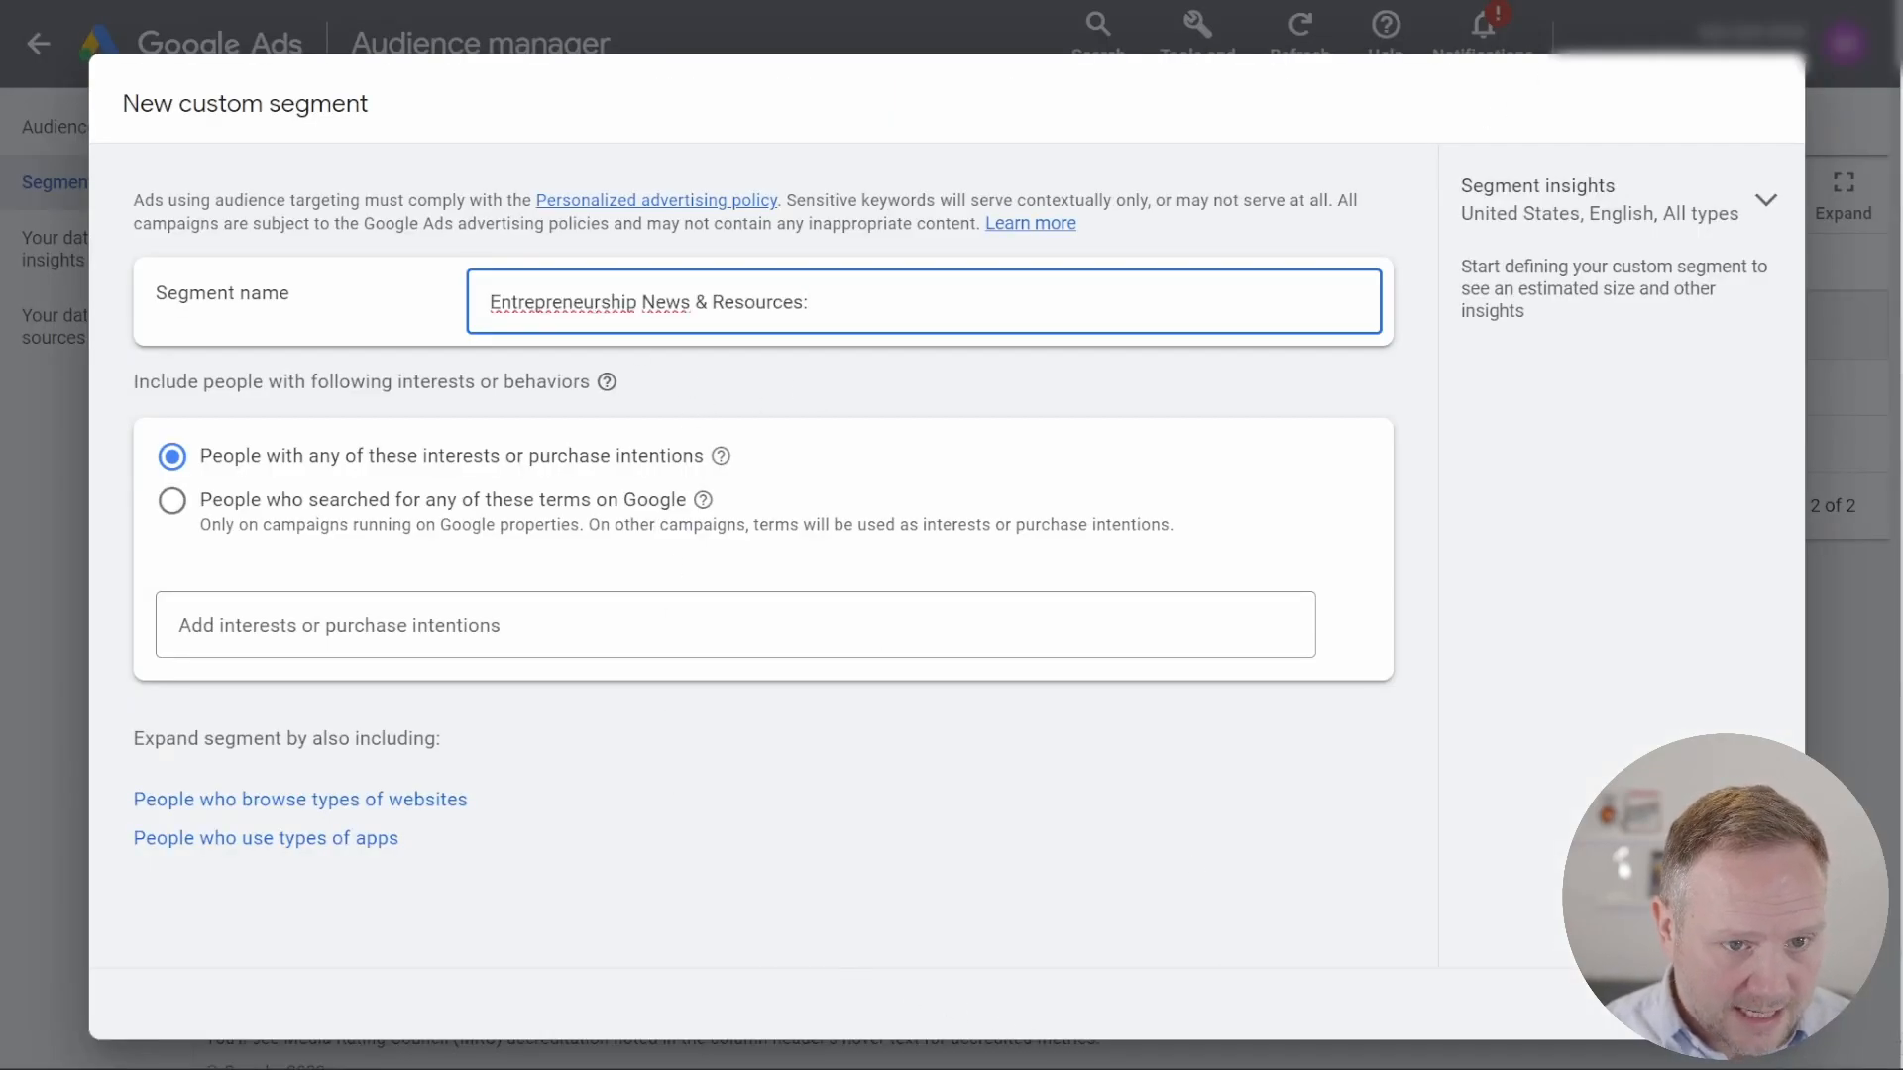
Step: Copy the ten websites from entrepreneur.com to theselfemployed.com in ChatGPT and return to the new custom segment in Google Ads
{"action": "key", "text": "alt+Tab"}
{"action": "scroll", "coordinate": [815, 582], "scroll_direction": "down", "scroll_amount": 2}
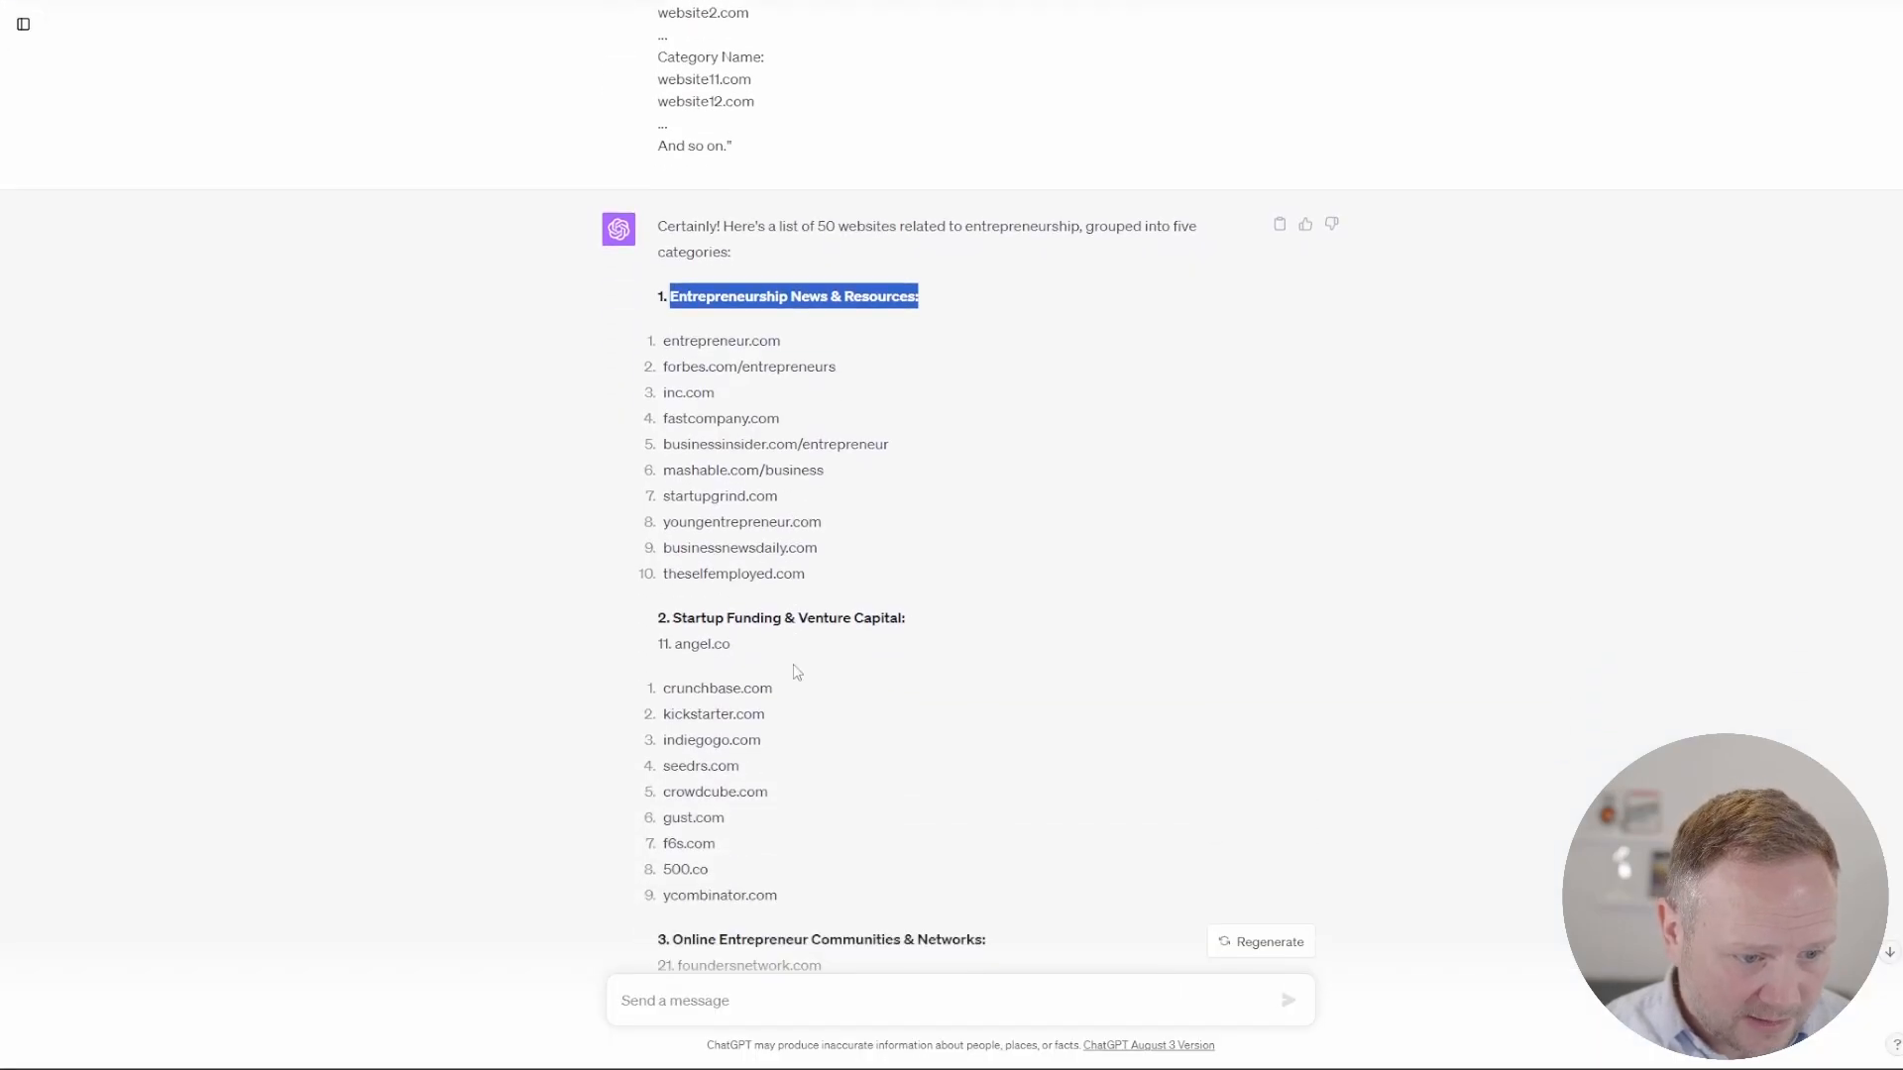
{"action": "left_click_drag", "start_coordinate": [816, 582], "coordinate": [660, 342]}
{"action": "right_click", "coordinate": [678, 358]}
{"action": "left_click", "coordinate": [729, 377]}
{"action": "key", "text": "alt+Tab"}
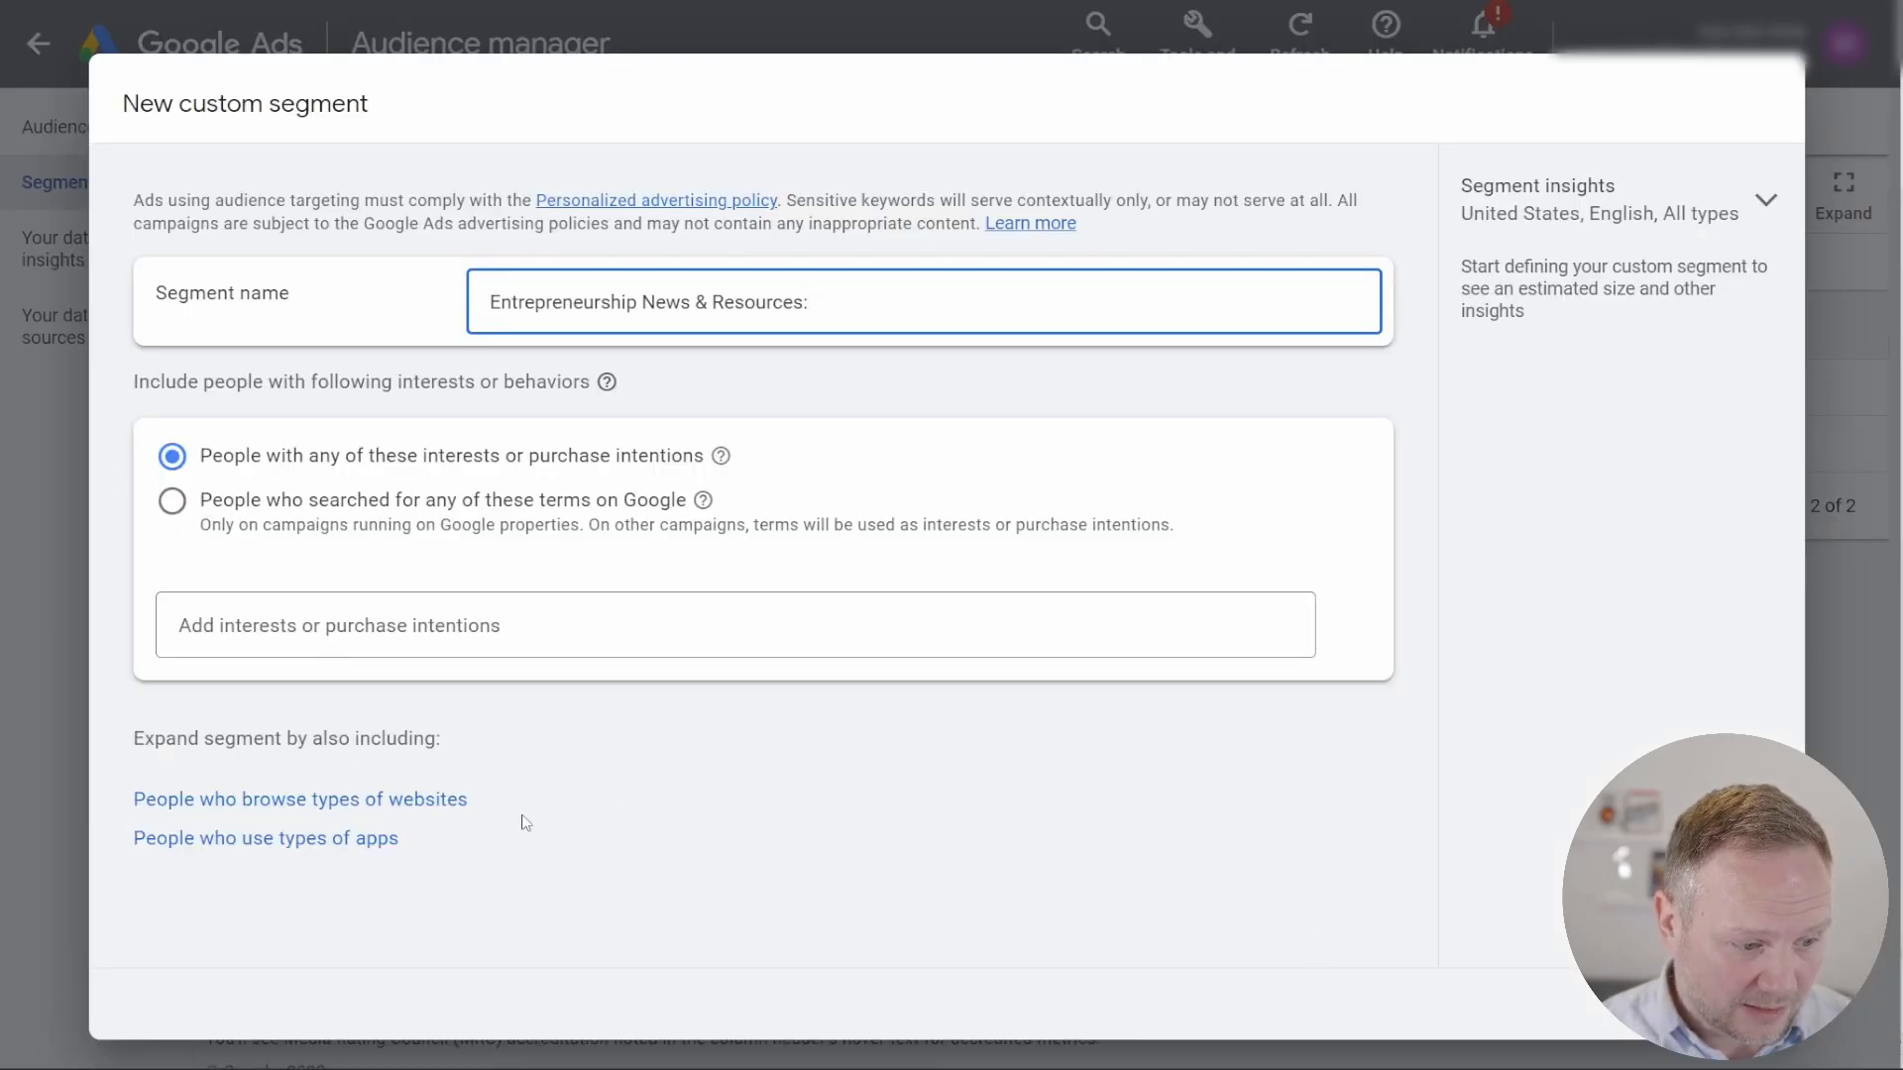
{"action": "left_click_drag", "start_coordinate": [469, 805], "coordinate": [130, 808]}
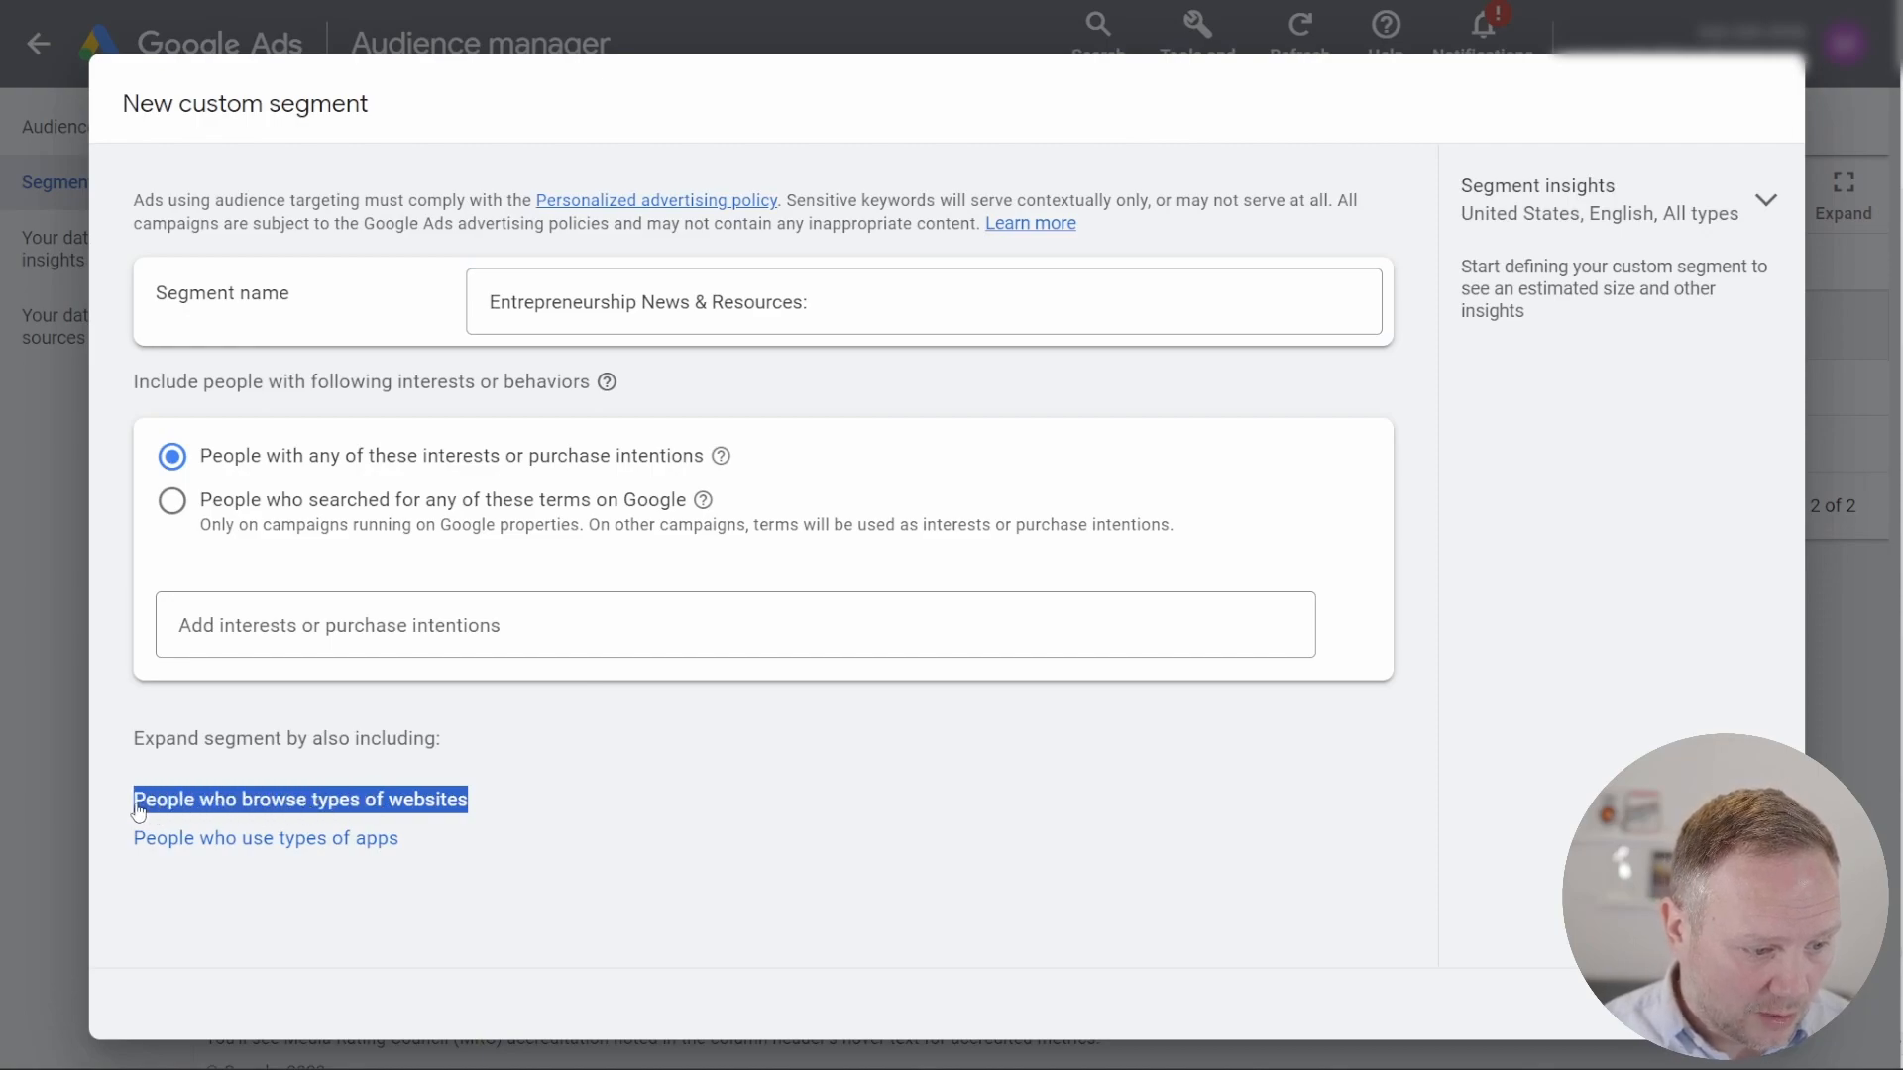
{"action": "left_click", "coordinate": [517, 800]}
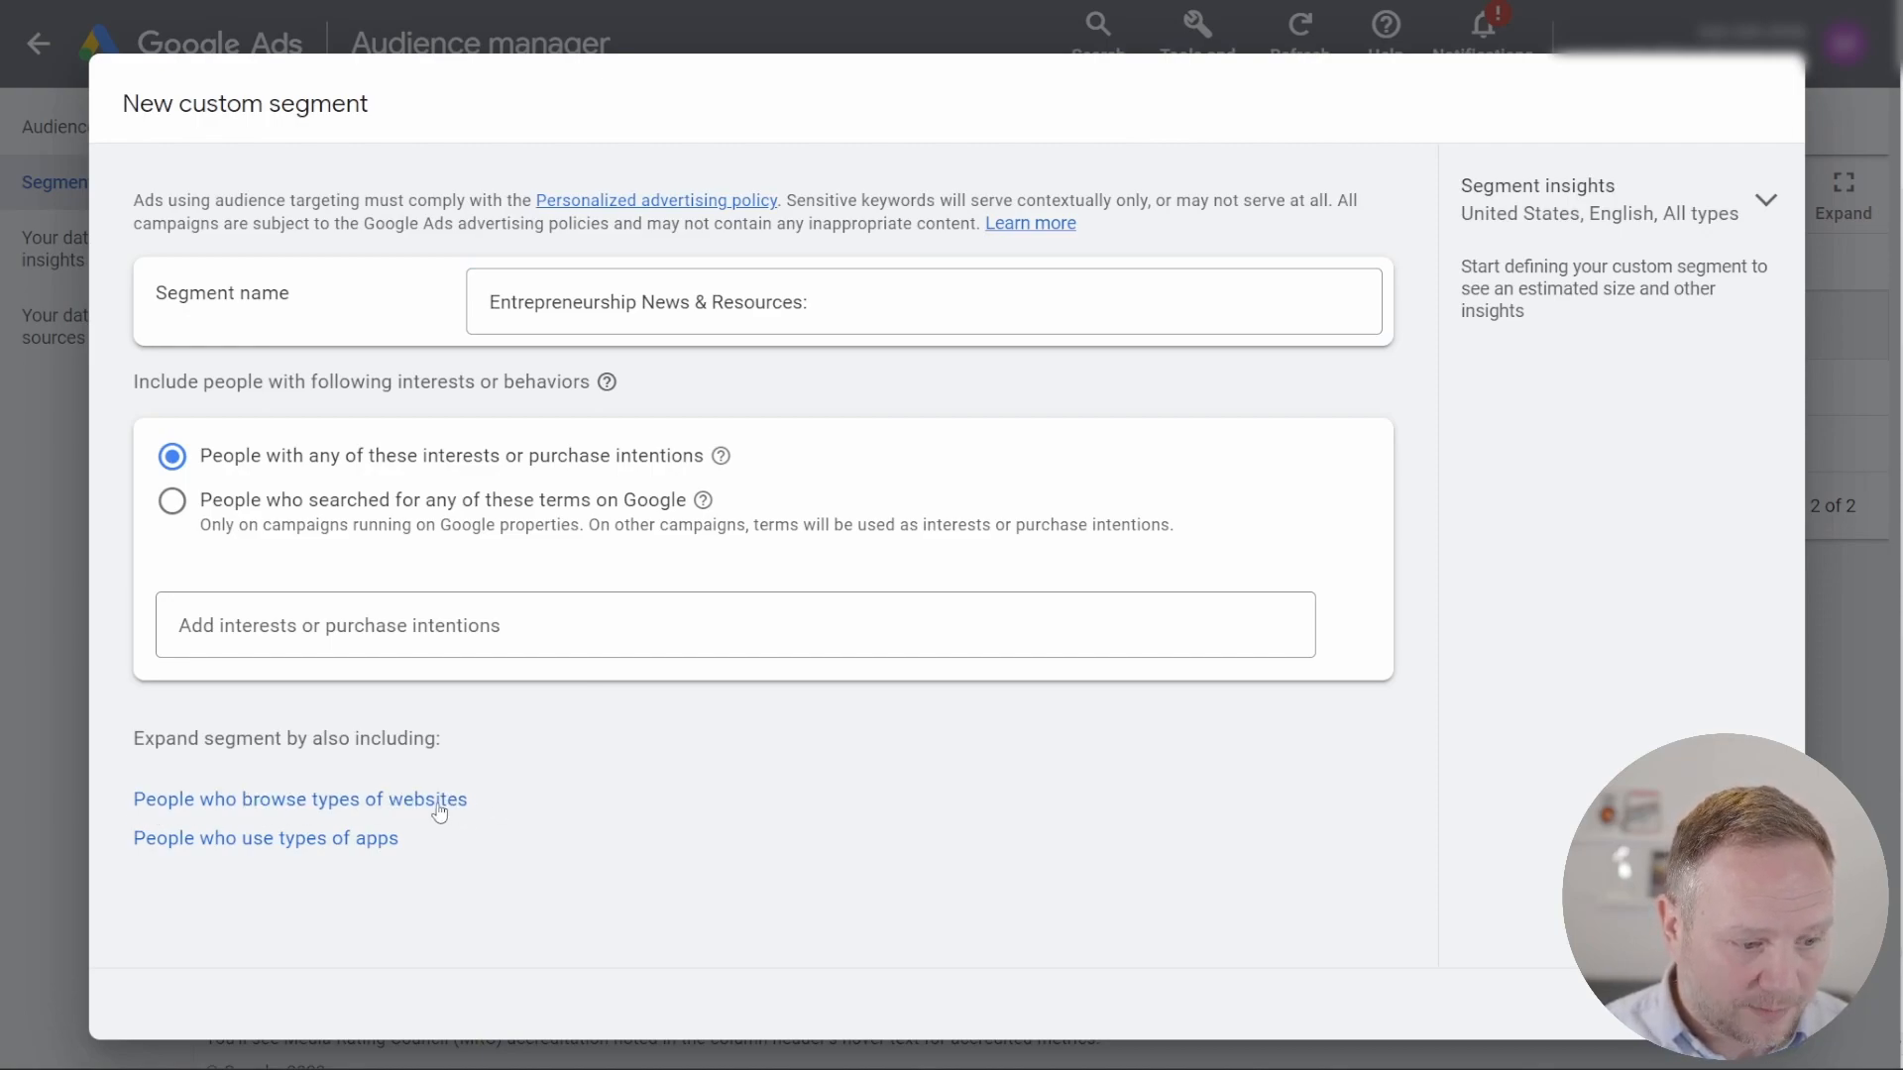
Step: Target only people who browse websites similar to the ten copied URLs, removing the interests condition, and review the segment's weekly impressions
{"action": "left_click", "coordinate": [440, 802]}
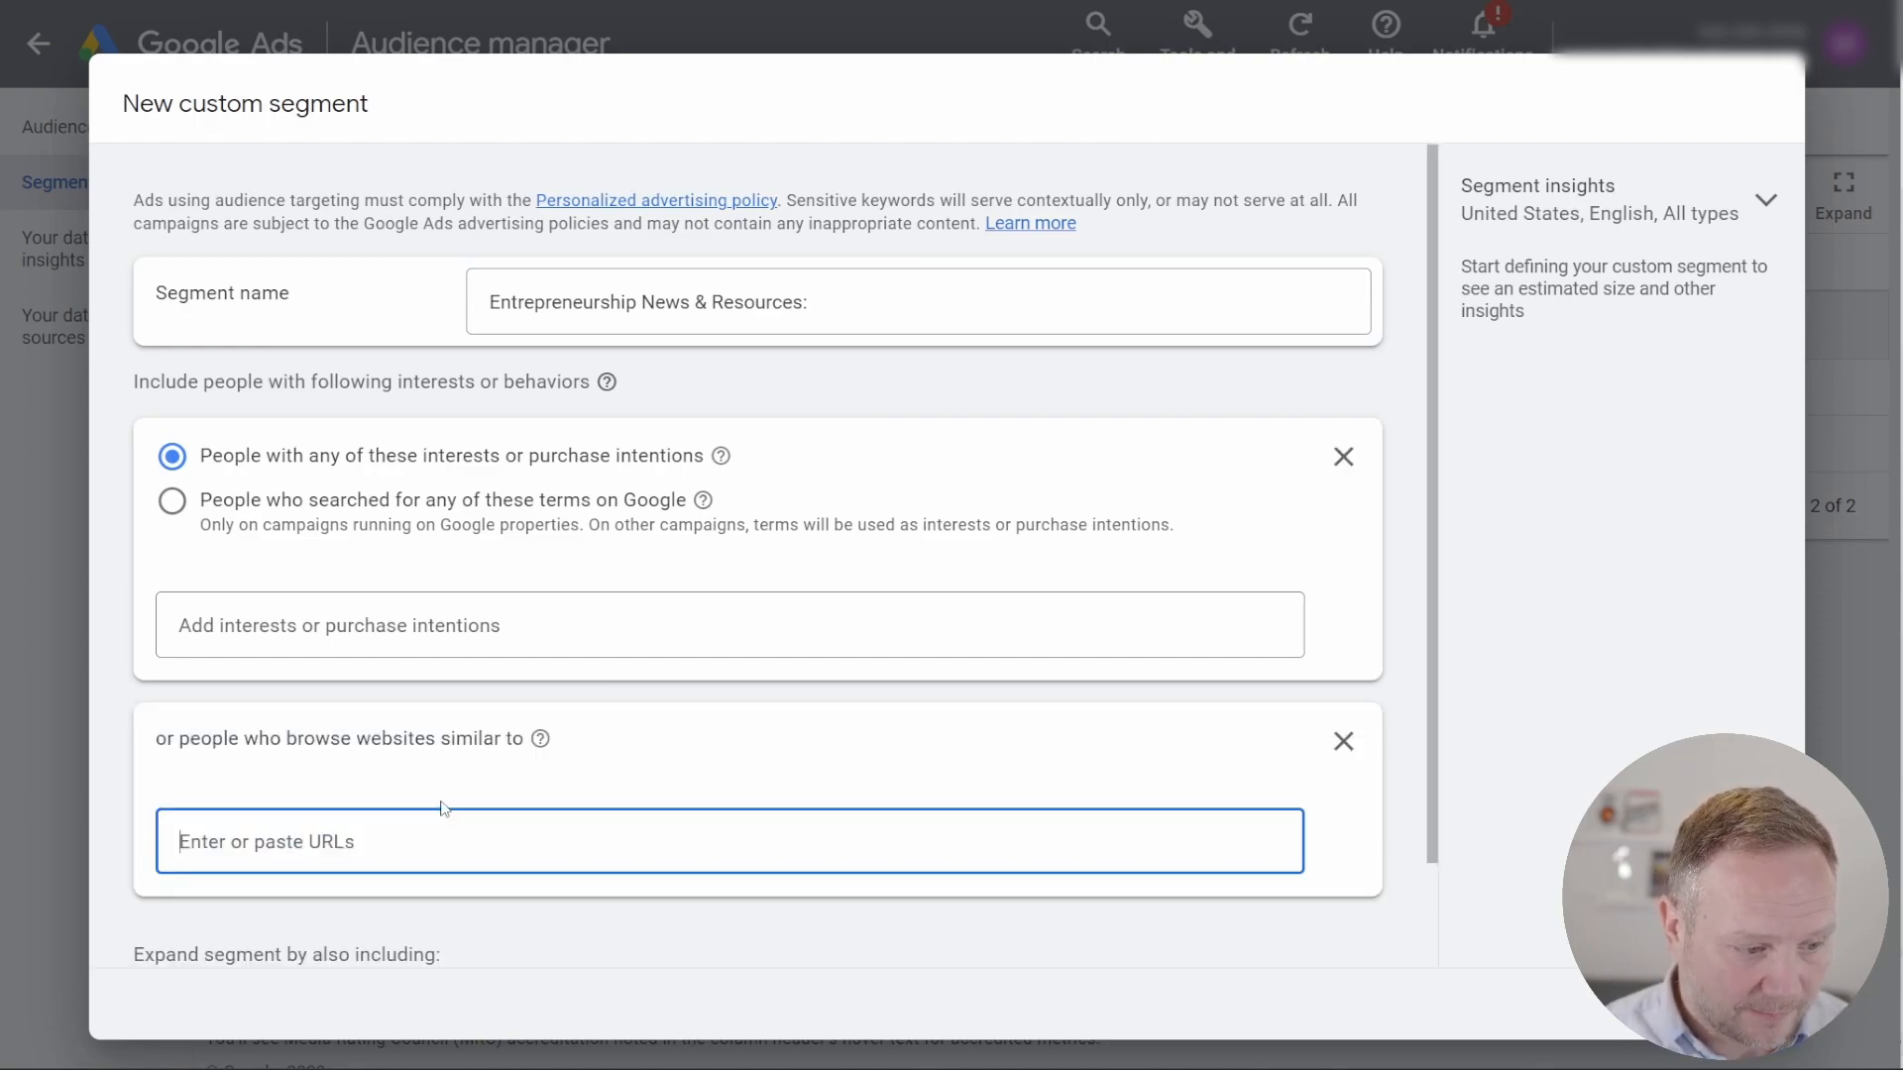
{"action": "left_click", "coordinate": [1345, 463]}
{"action": "left_click", "coordinate": [600, 552]}
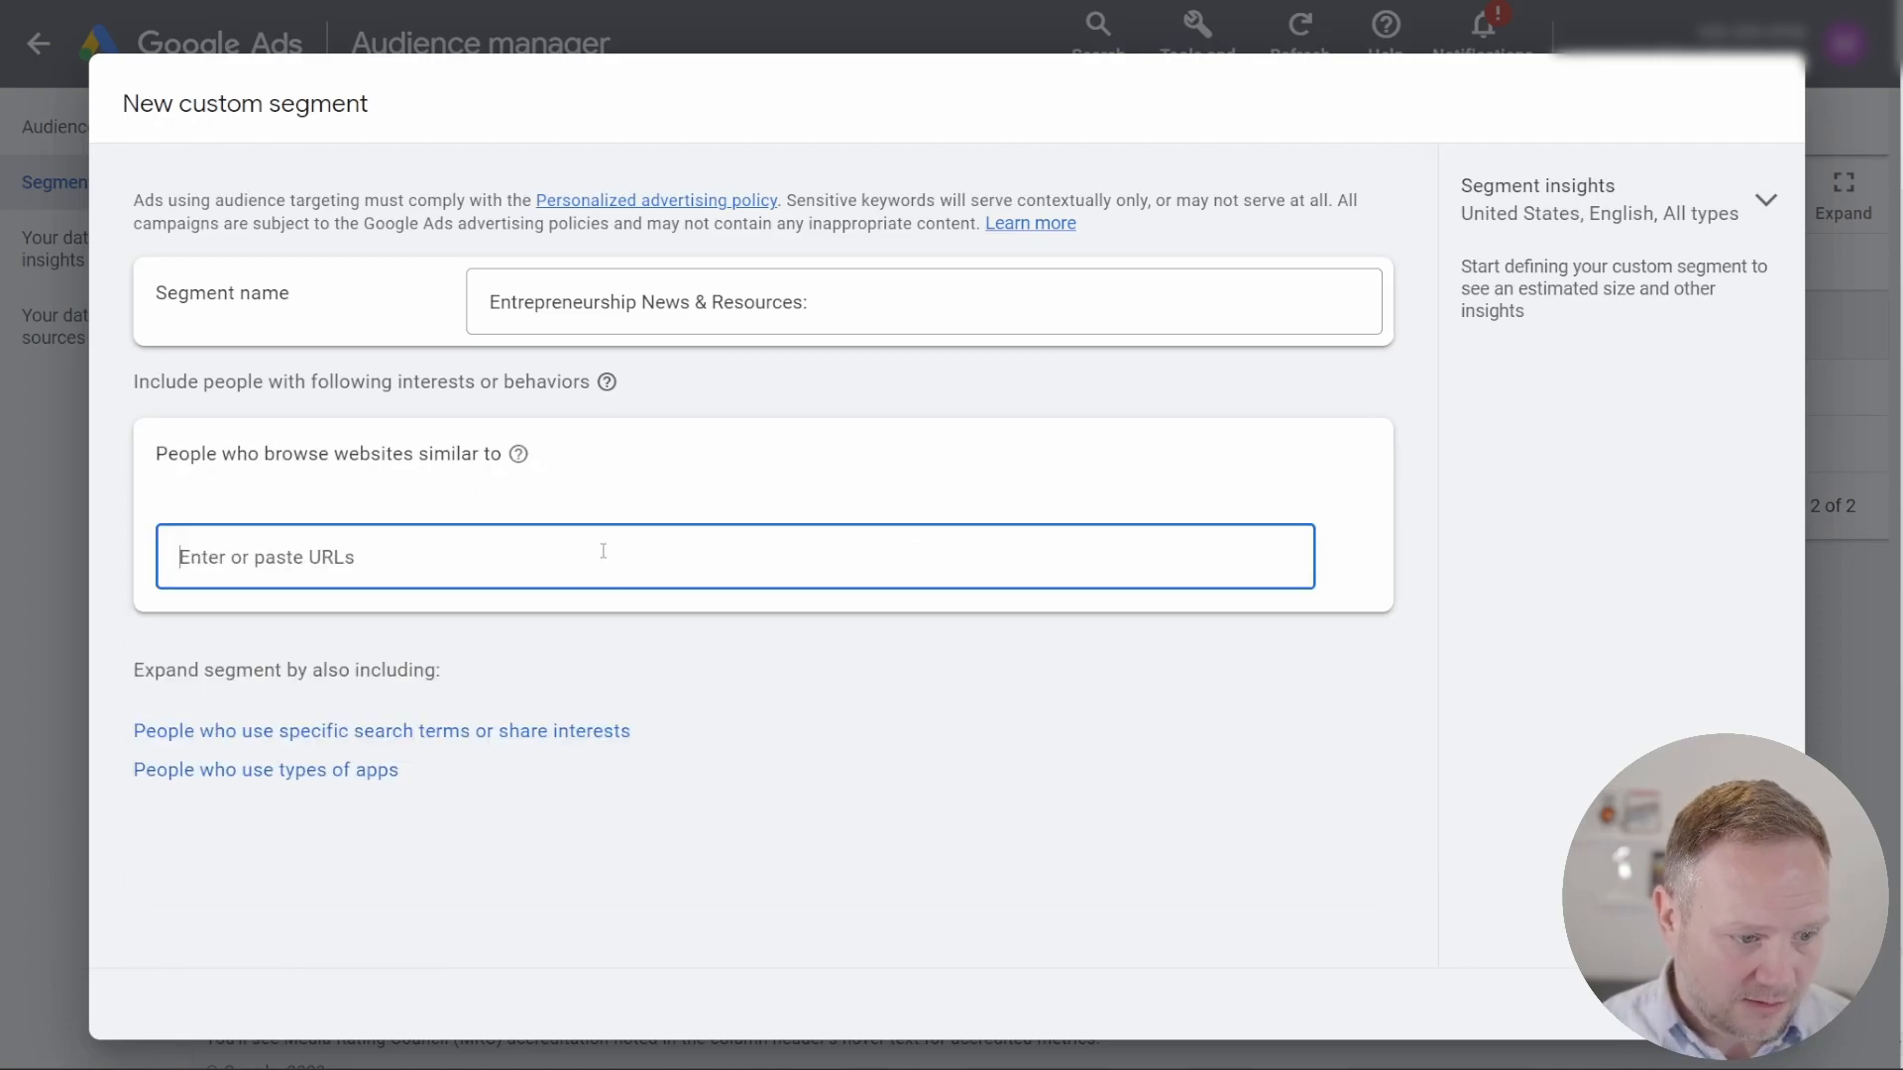
{"action": "key", "text": "ctrl+v"}
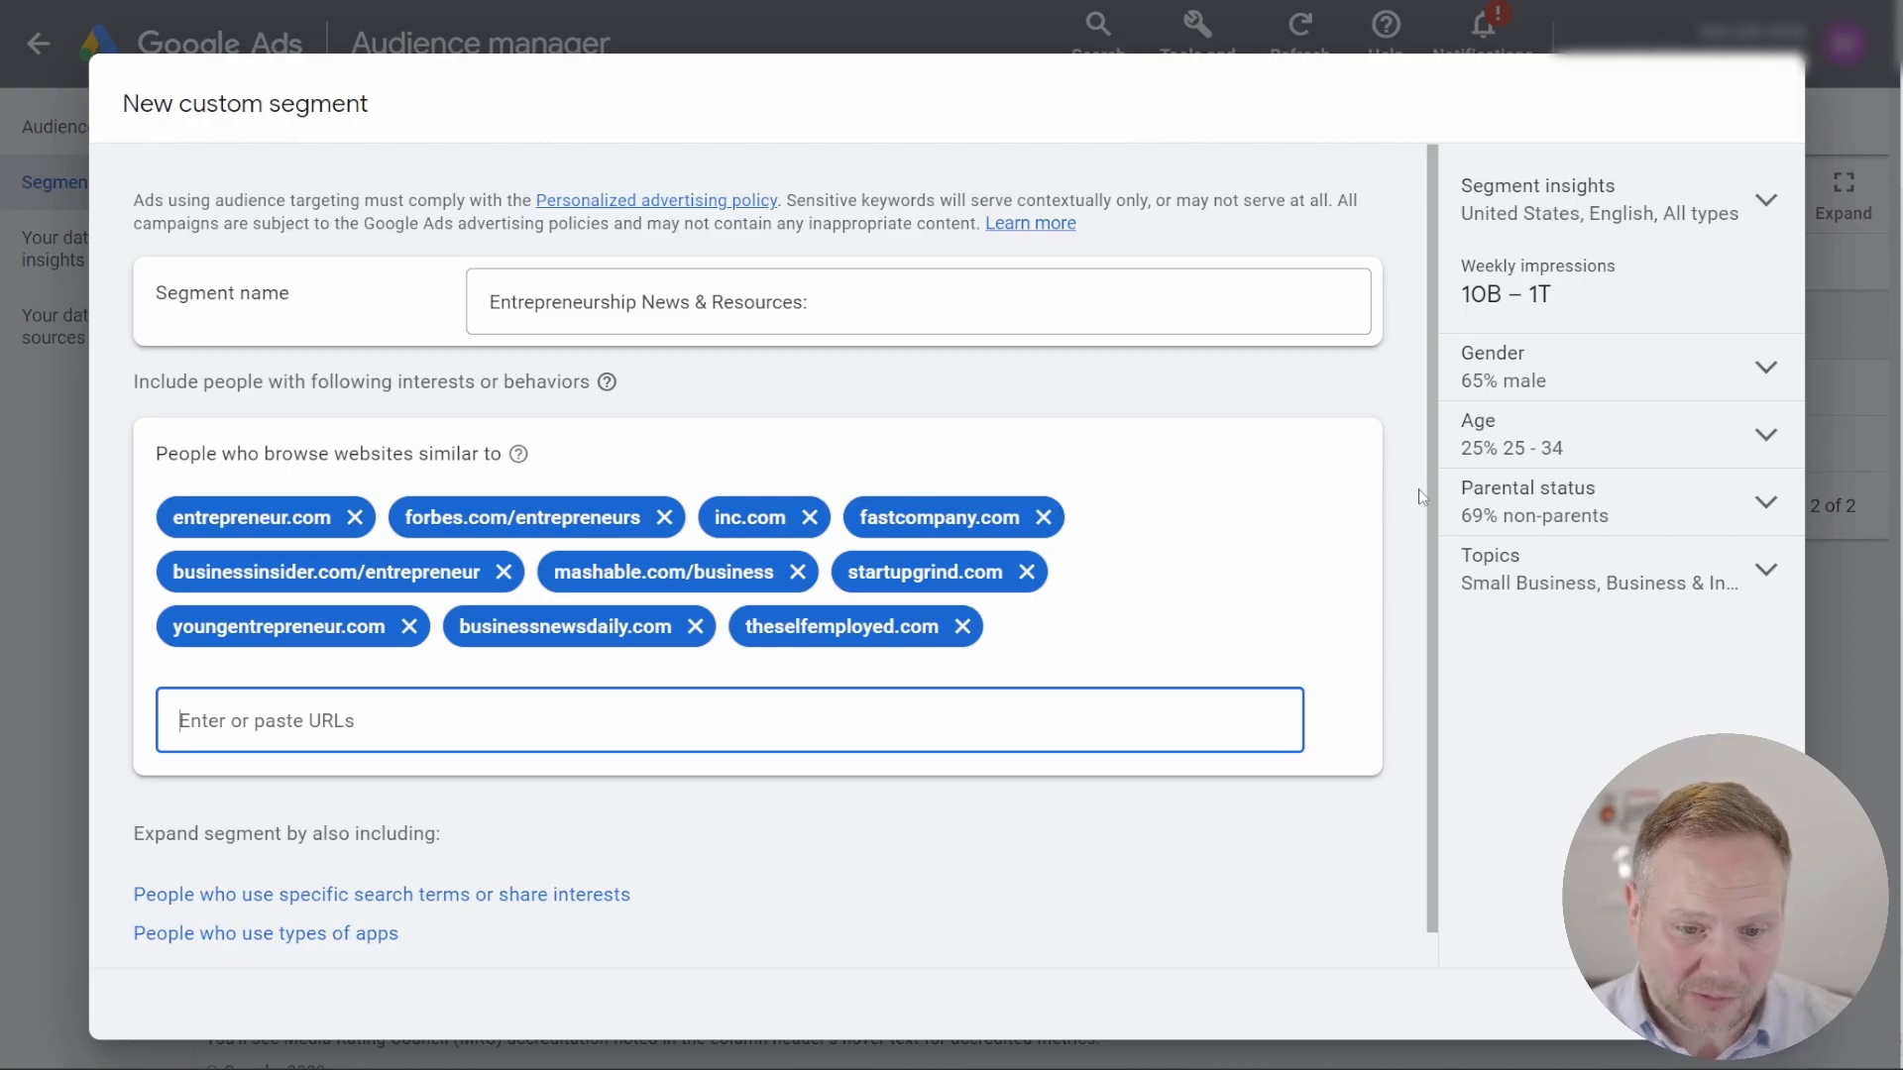
{"action": "left_click_drag", "start_coordinate": [1552, 299], "coordinate": [1467, 272]}
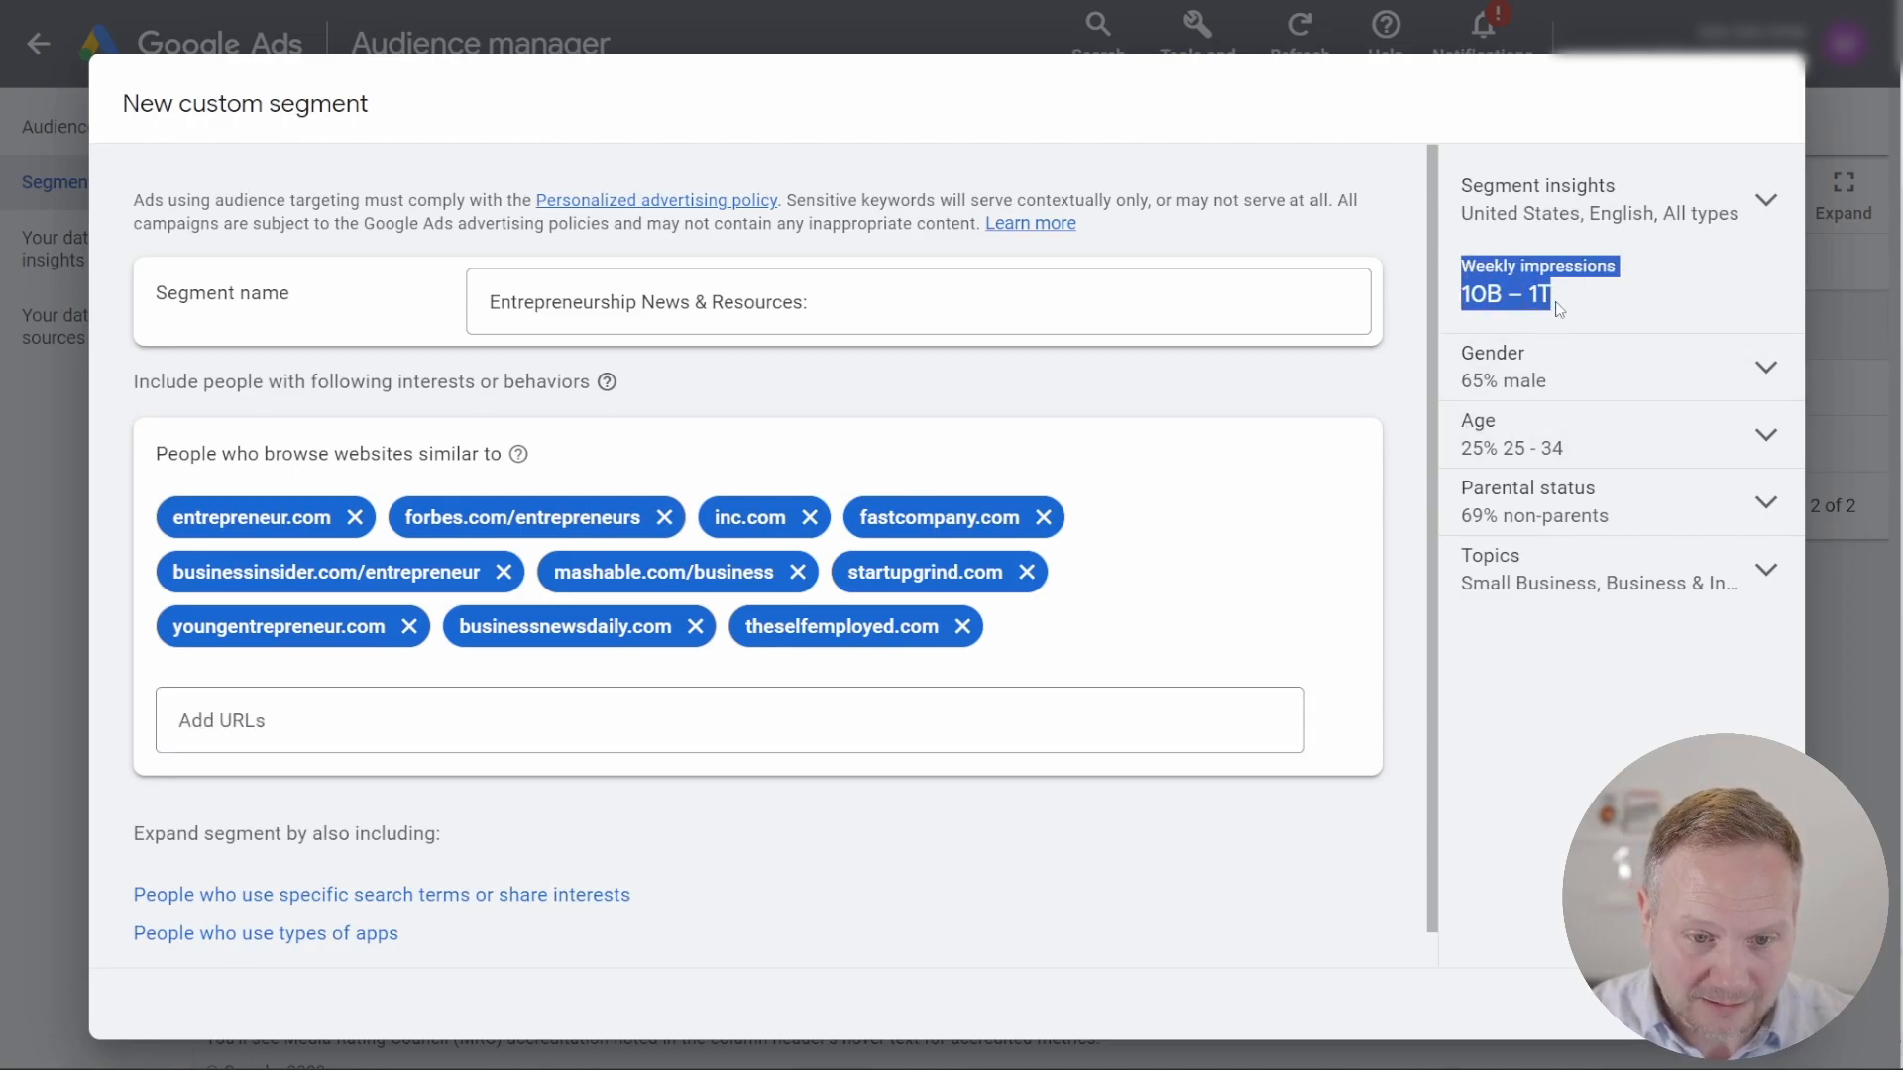
{"action": "left_click", "coordinate": [1555, 303]}
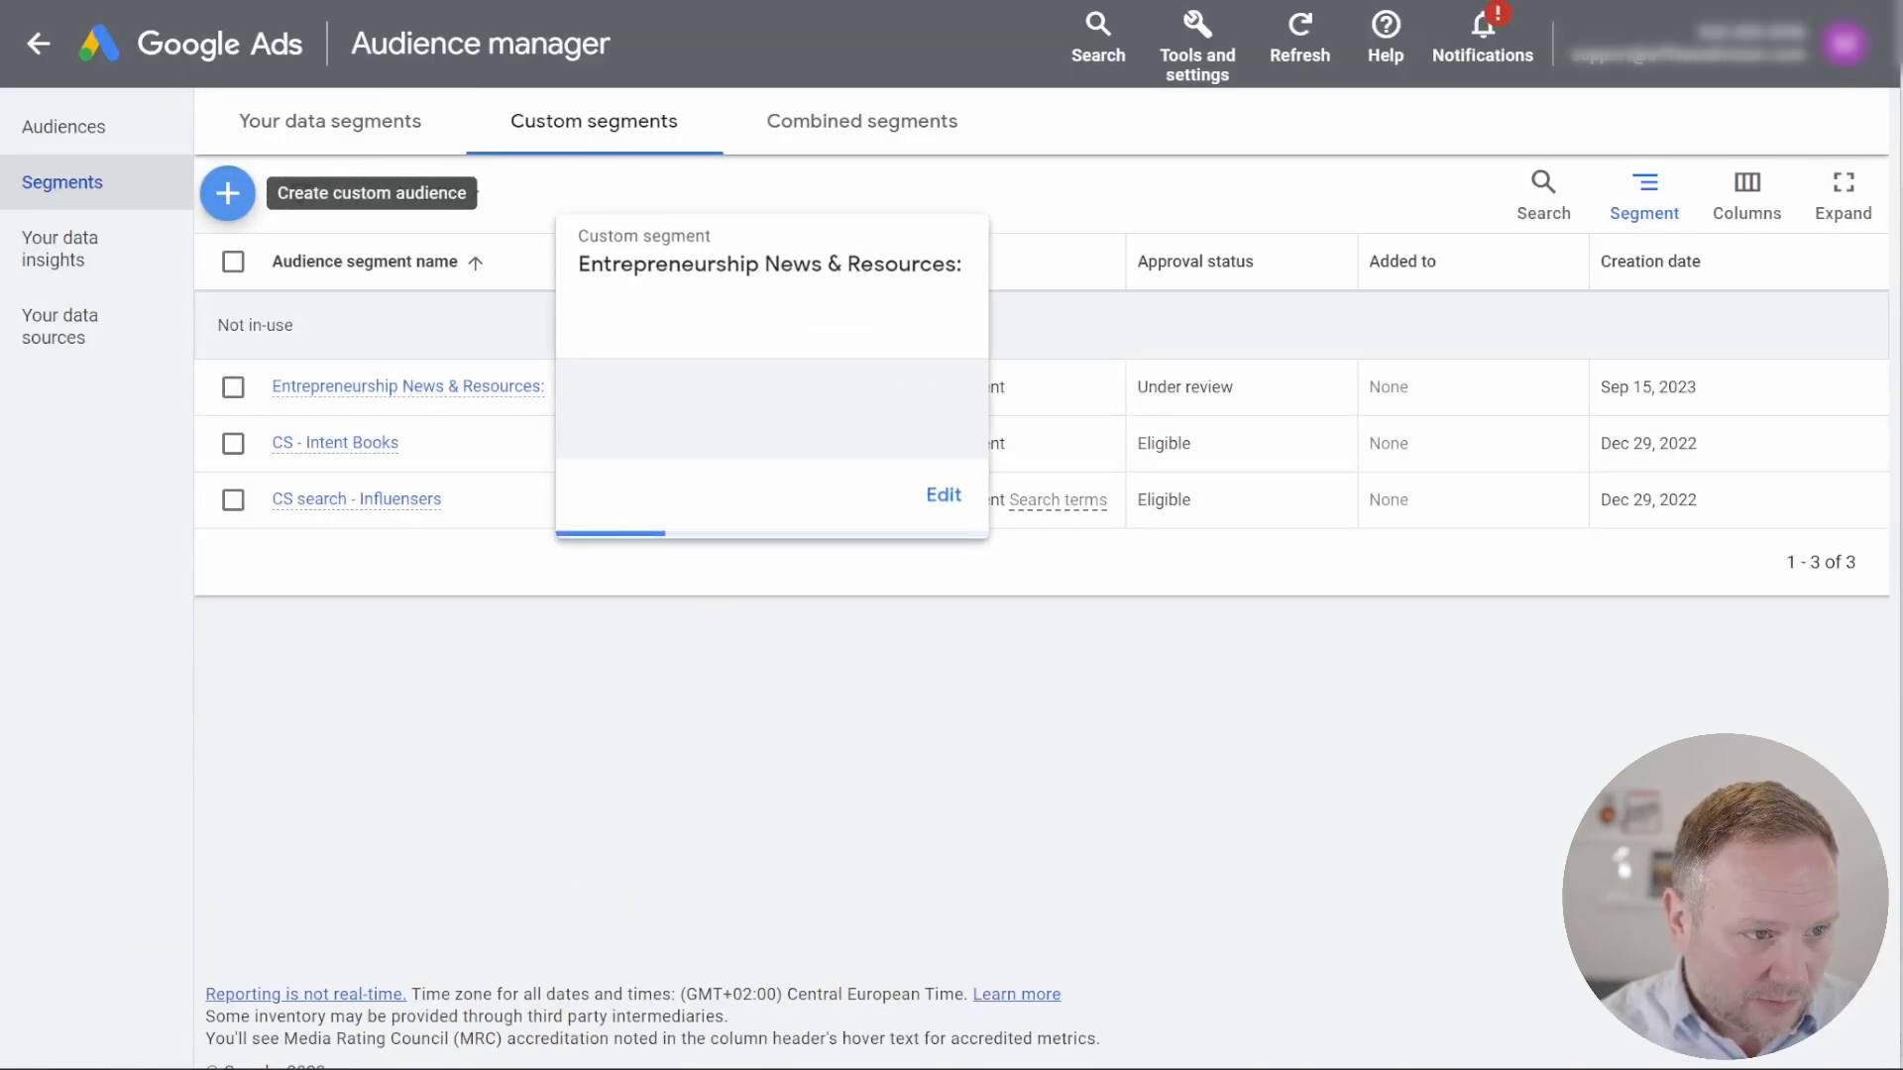
Step: Start another custom segment and name it "Startup Funding & Venture Capital:", copying the second category's heading from ChatGPT without its number
{"action": "left_click", "coordinate": [230, 198]}
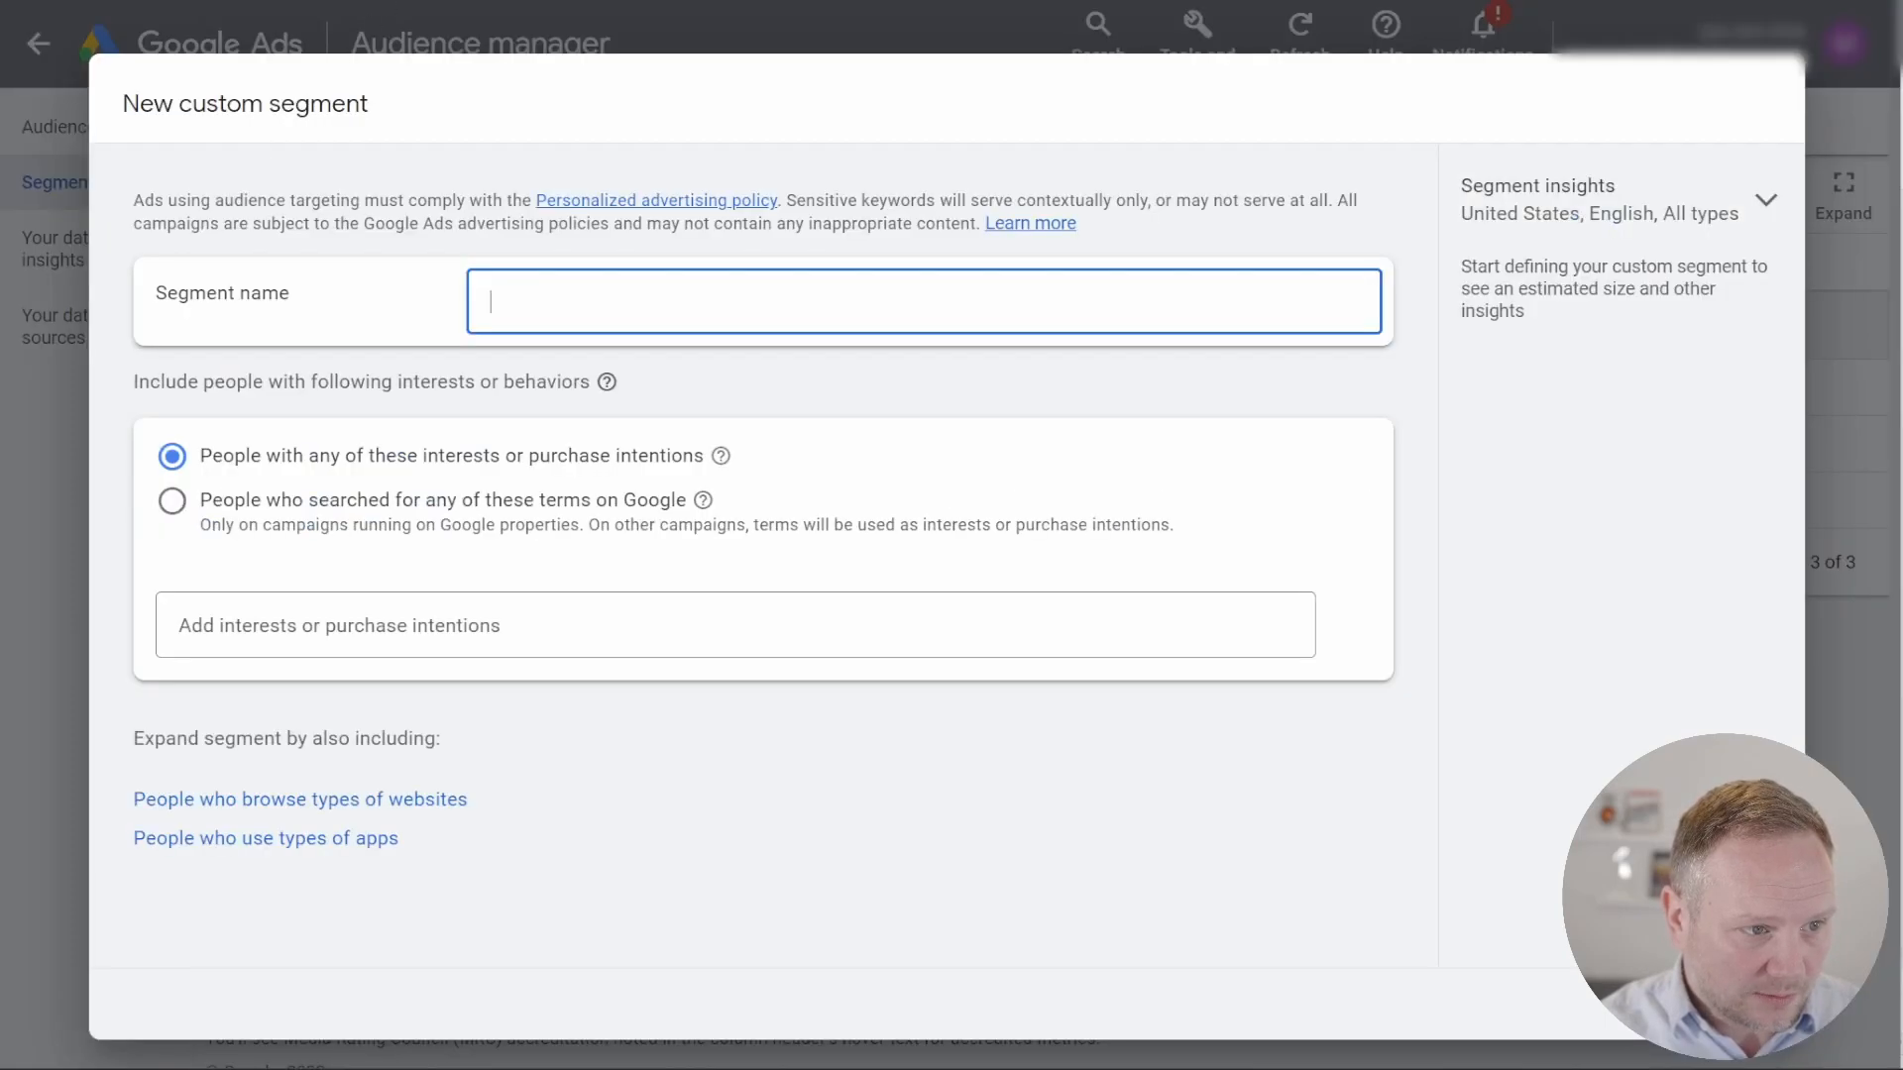
{"action": "key", "text": "alt+Tab"}
{"action": "scroll", "coordinate": [922, 624], "scroll_direction": "down", "scroll_amount": 2}
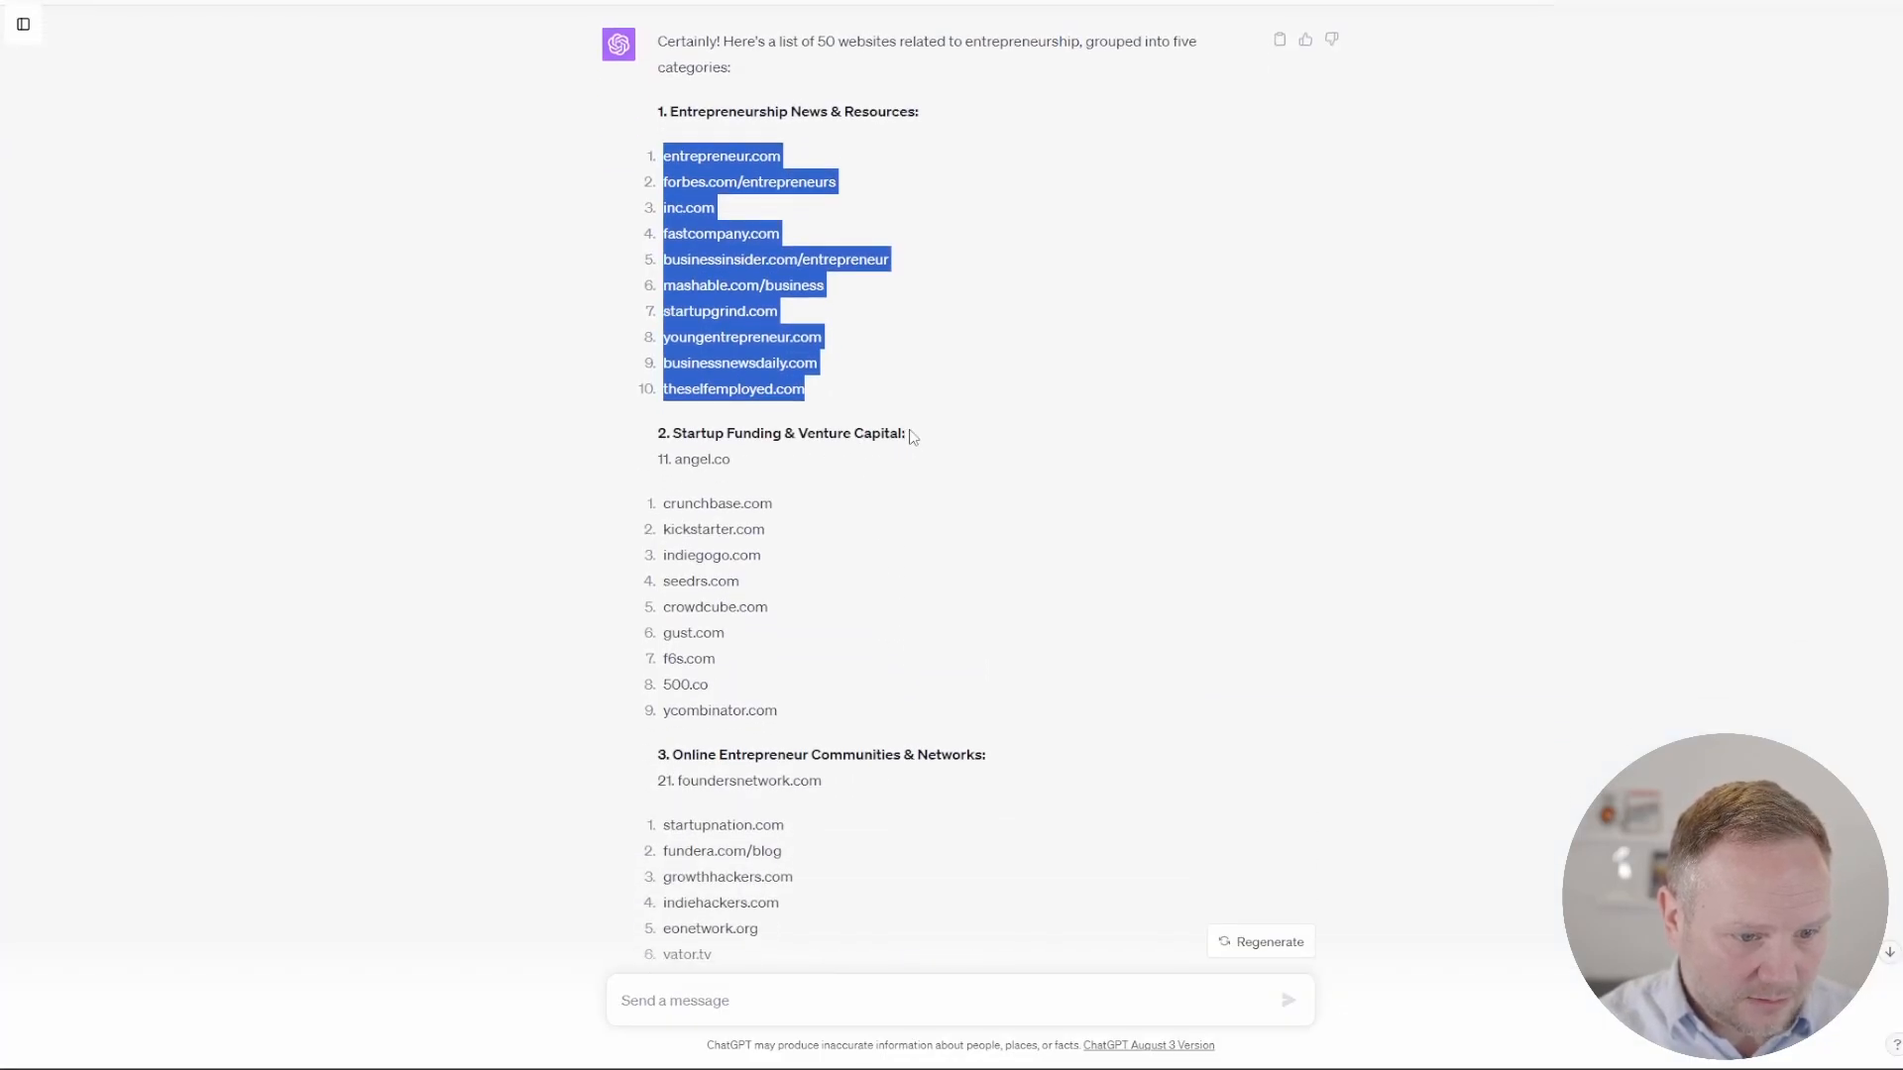
{"action": "left_click_drag", "start_coordinate": [675, 433], "coordinate": [920, 437]}
{"action": "key", "text": "ctrl+c"}
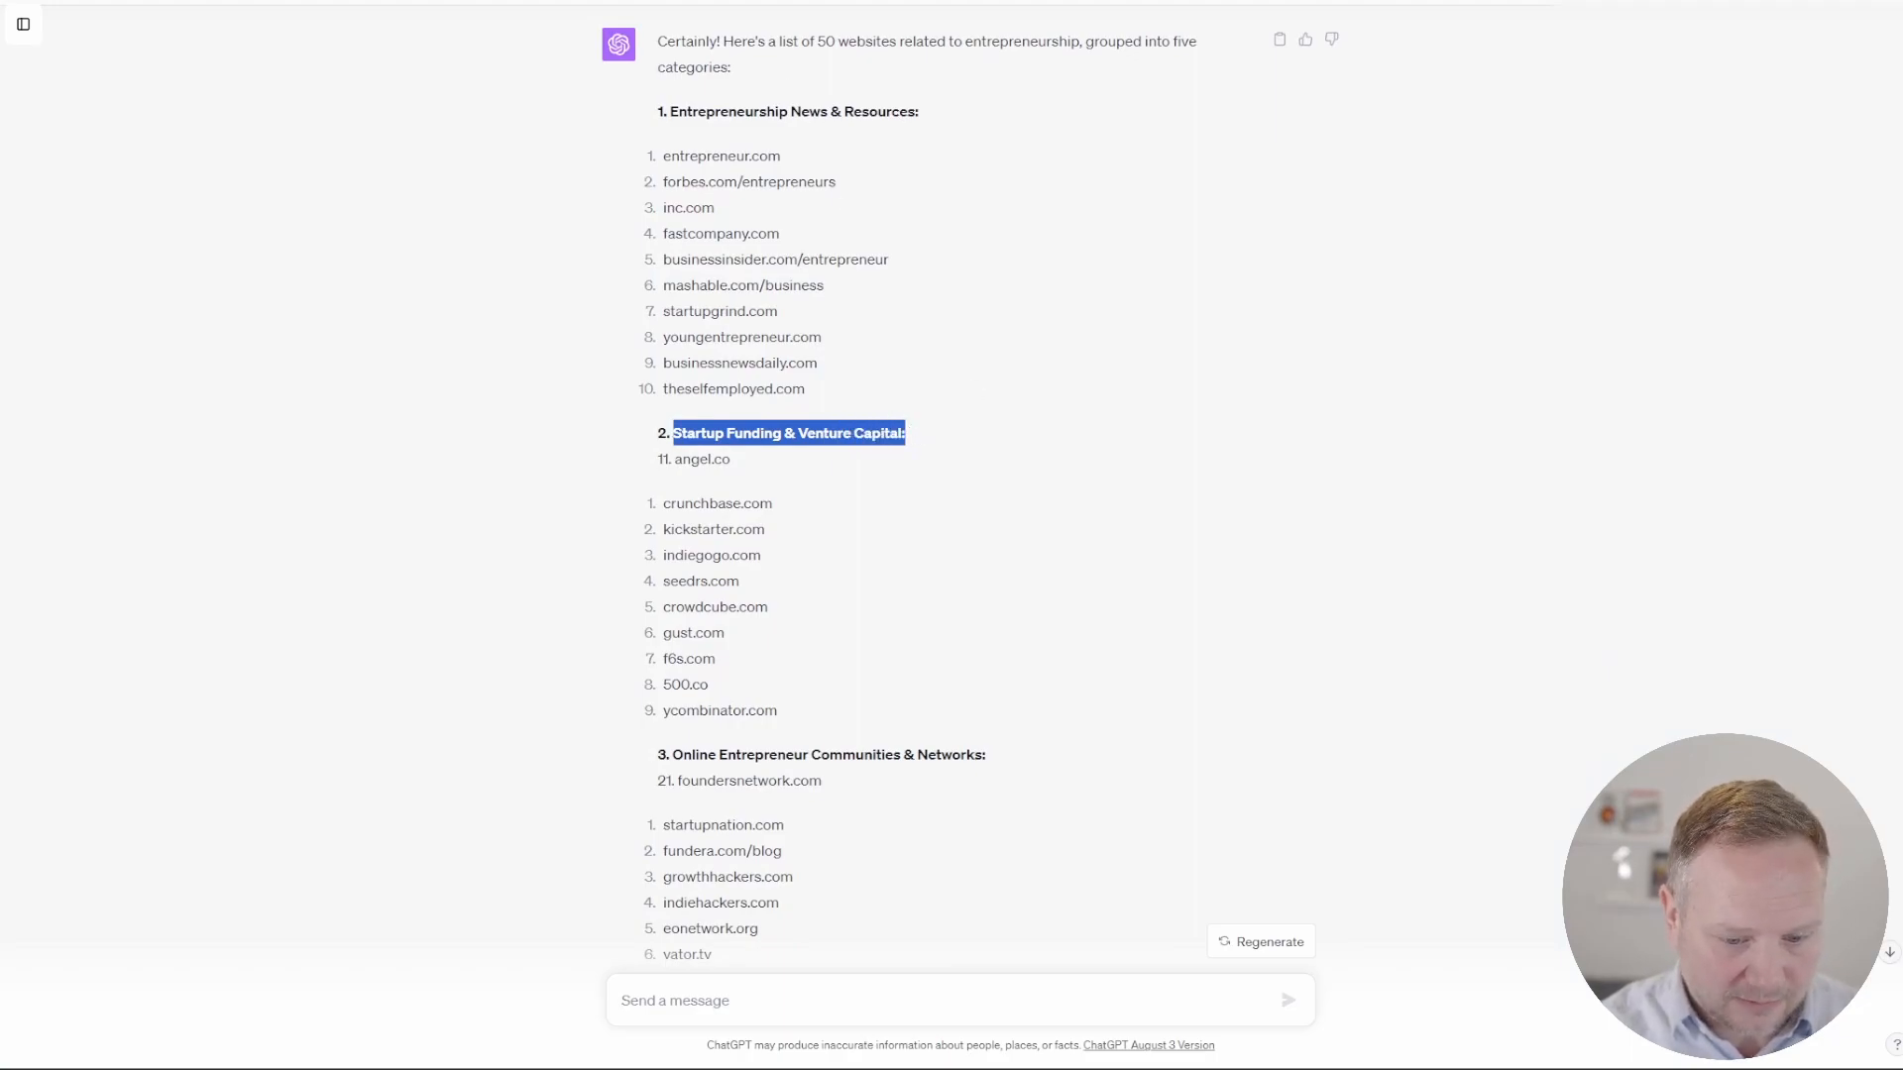
{"action": "key", "text": "alt+Tab"}
{"action": "key", "text": "ctrl+v"}
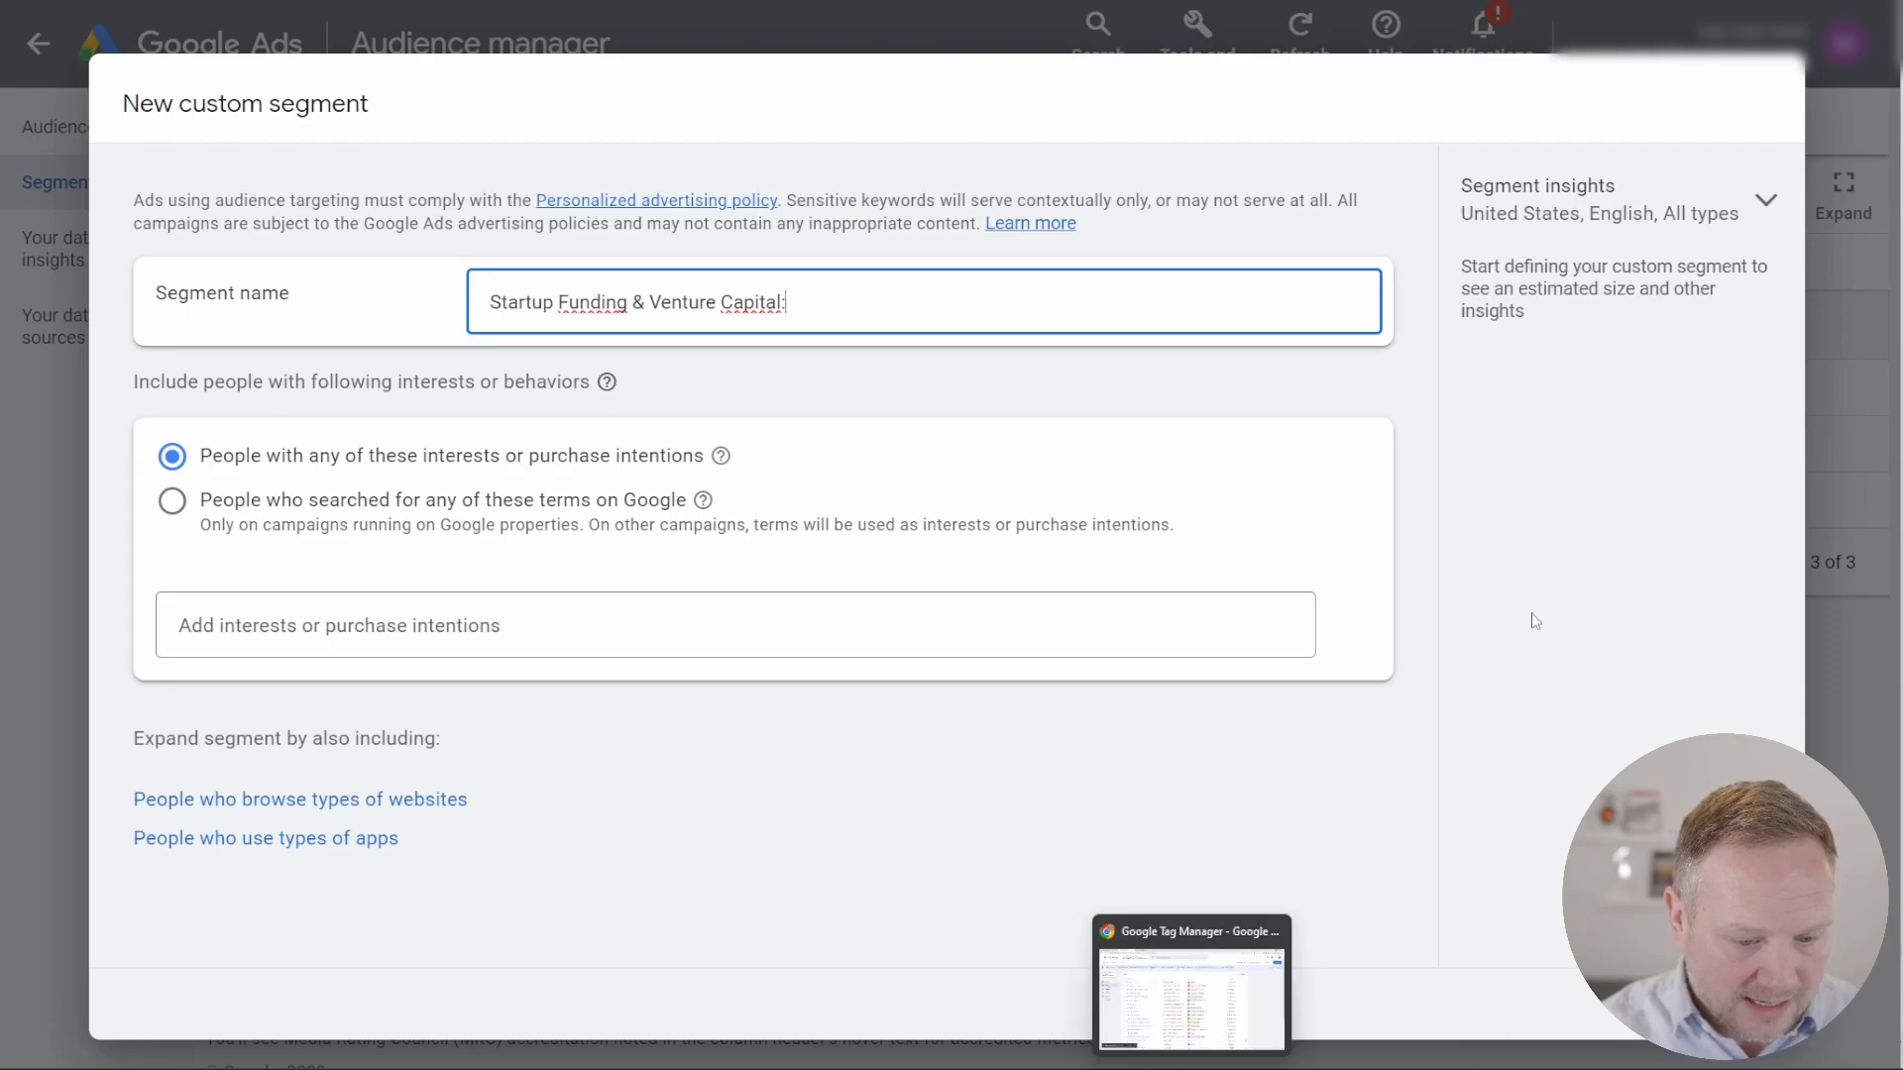
Step: Copy the ten websites from angel.co to ycombinator.com in ChatGPT and return to the new custom segment in Google Ads
{"action": "key", "text": "alt+Tab"}
{"action": "left_click_drag", "start_coordinate": [796, 716], "coordinate": [676, 458]}
{"action": "right_click", "coordinate": [684, 466]}
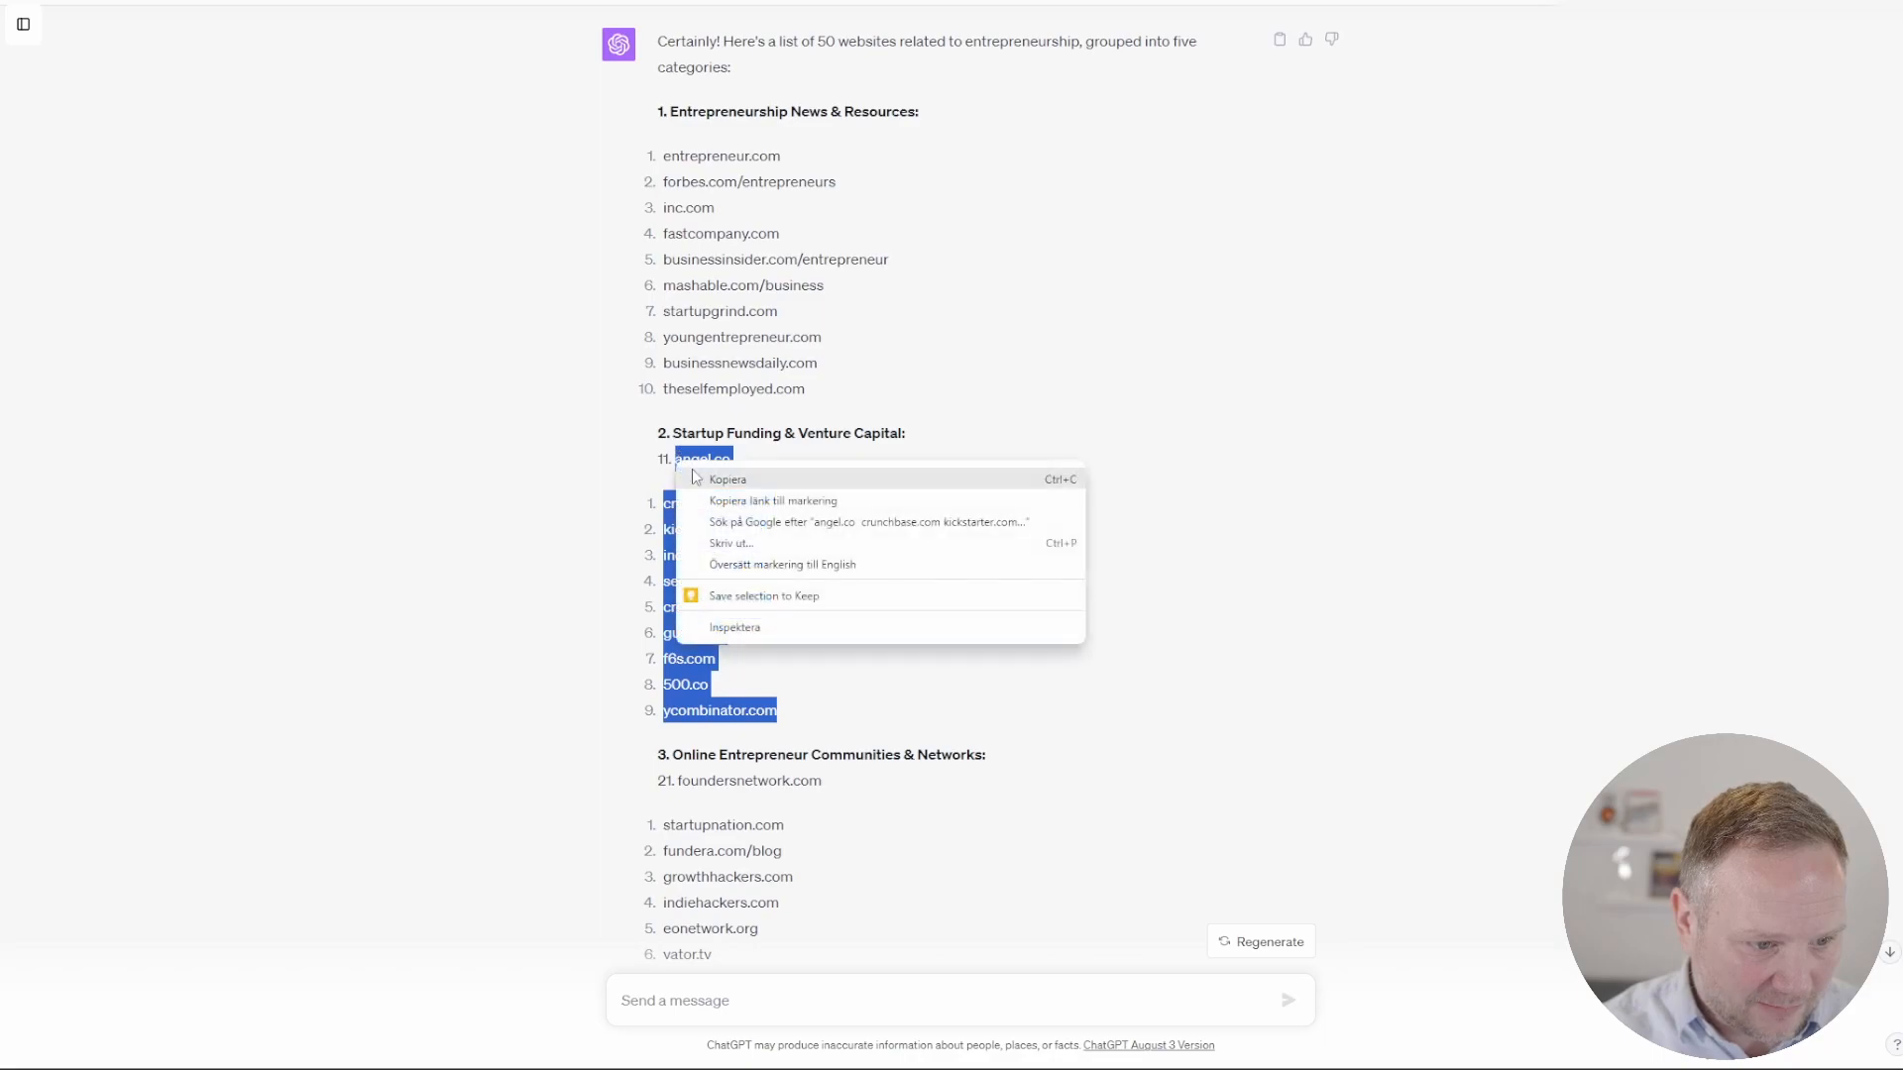
{"action": "left_click", "coordinate": [714, 479]}
{"action": "key", "text": "alt+Tab"}
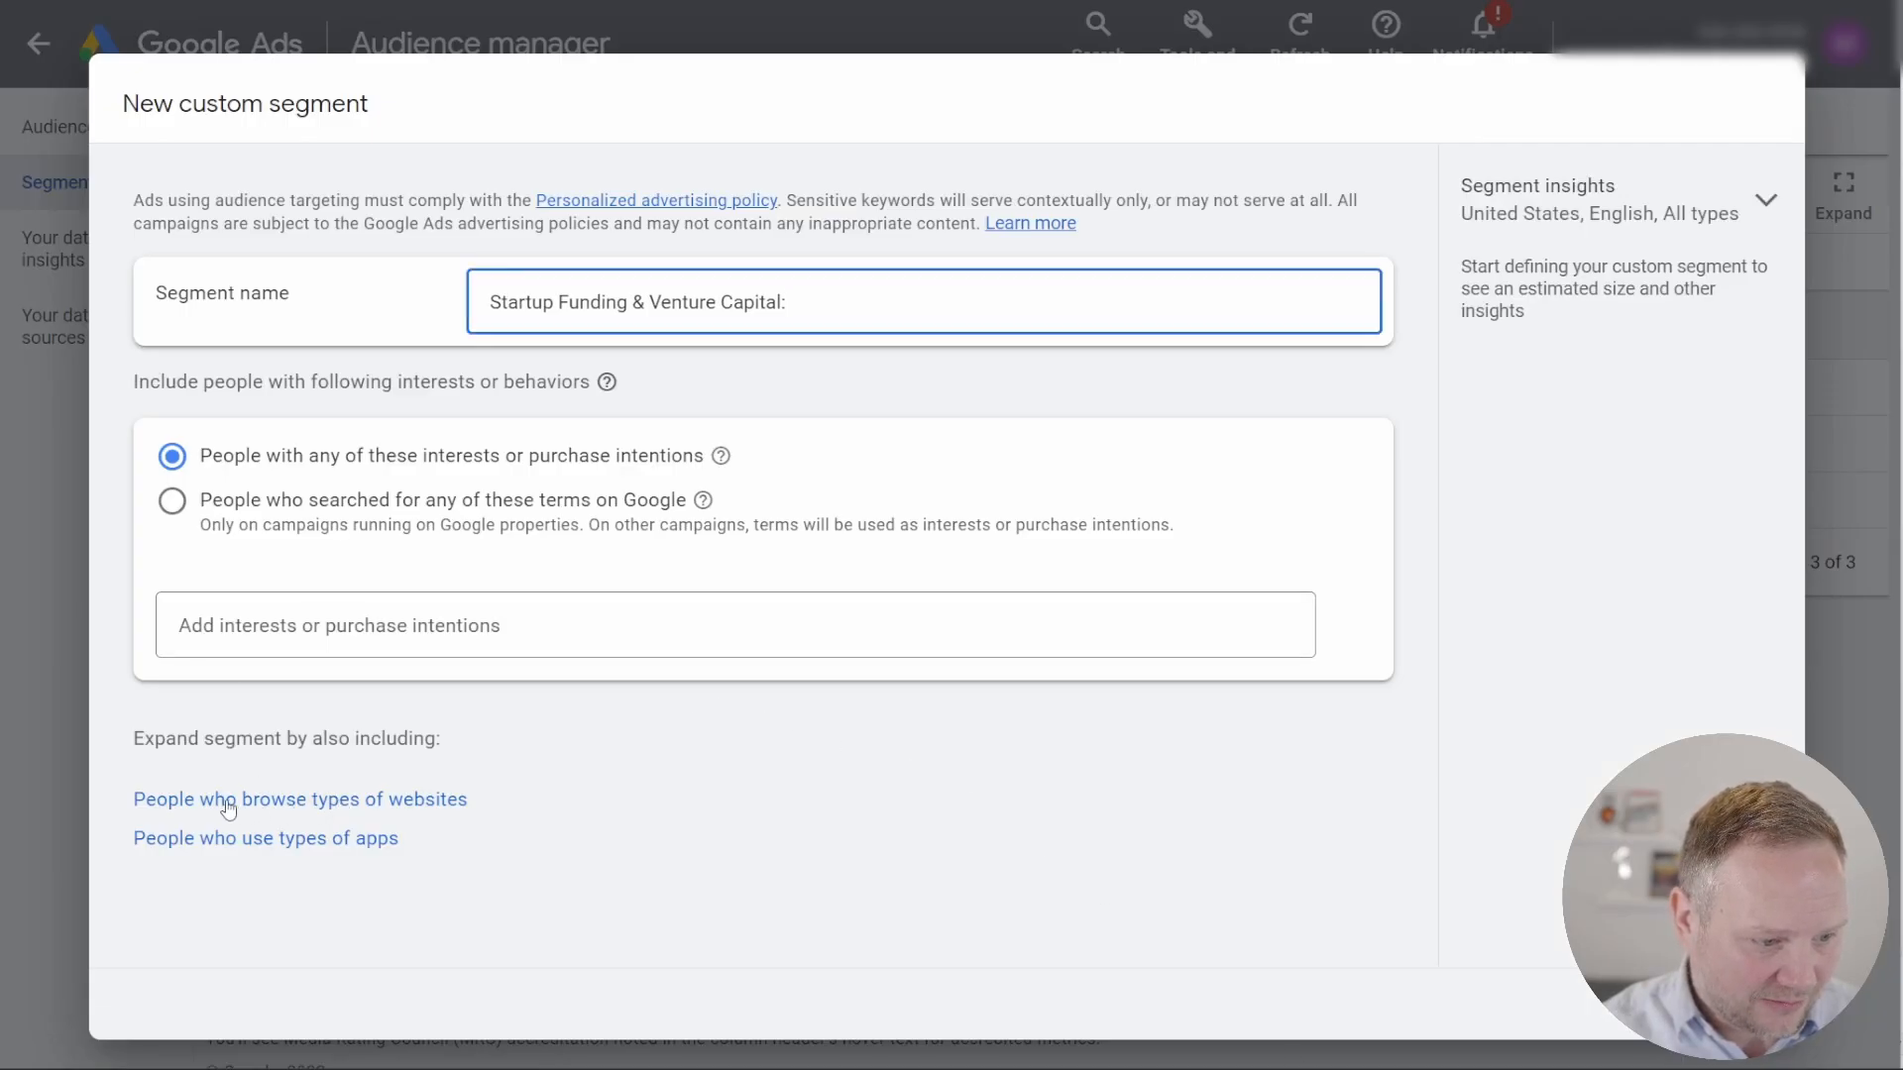
Step: Replace the interests condition with people who browse websites similar to the copied startup funding URLs, and save the segment
{"action": "left_click", "coordinate": [327, 806]}
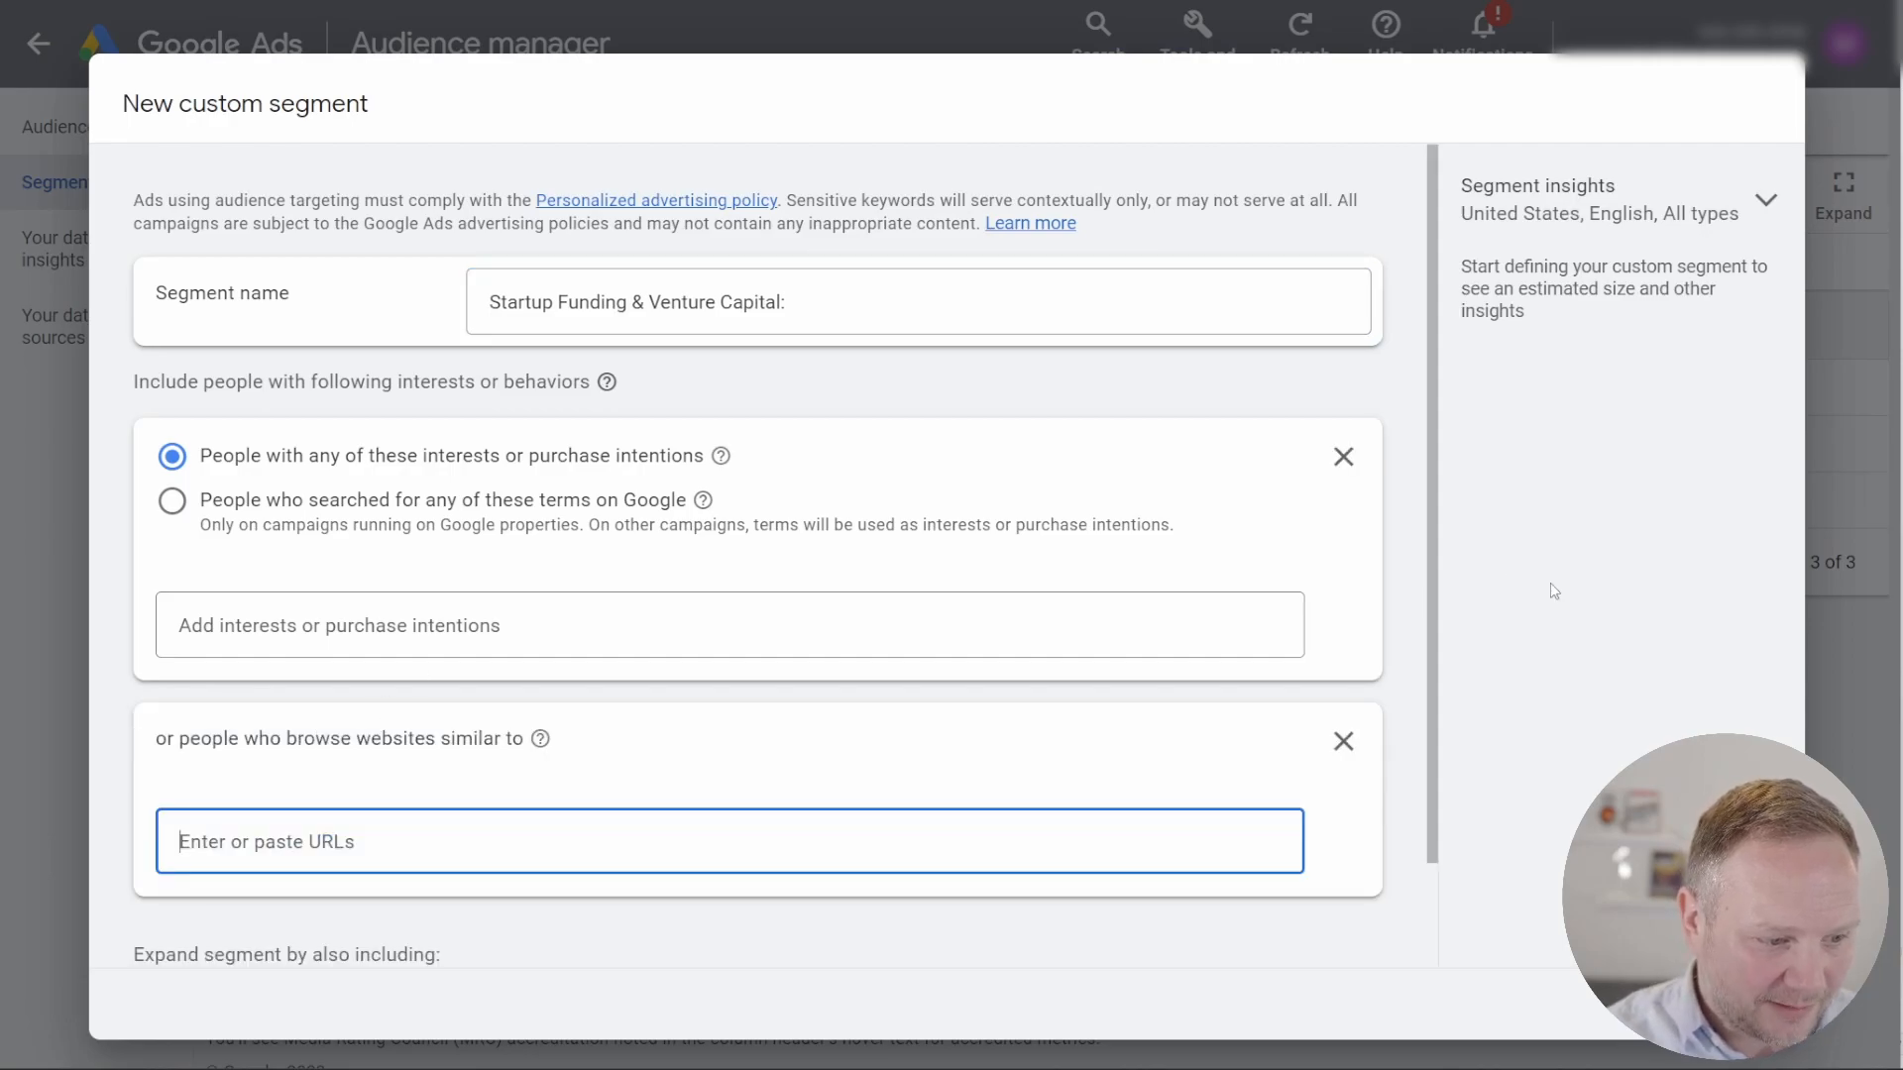
{"action": "left_click", "coordinate": [1344, 458]}
{"action": "left_click", "coordinate": [810, 551]}
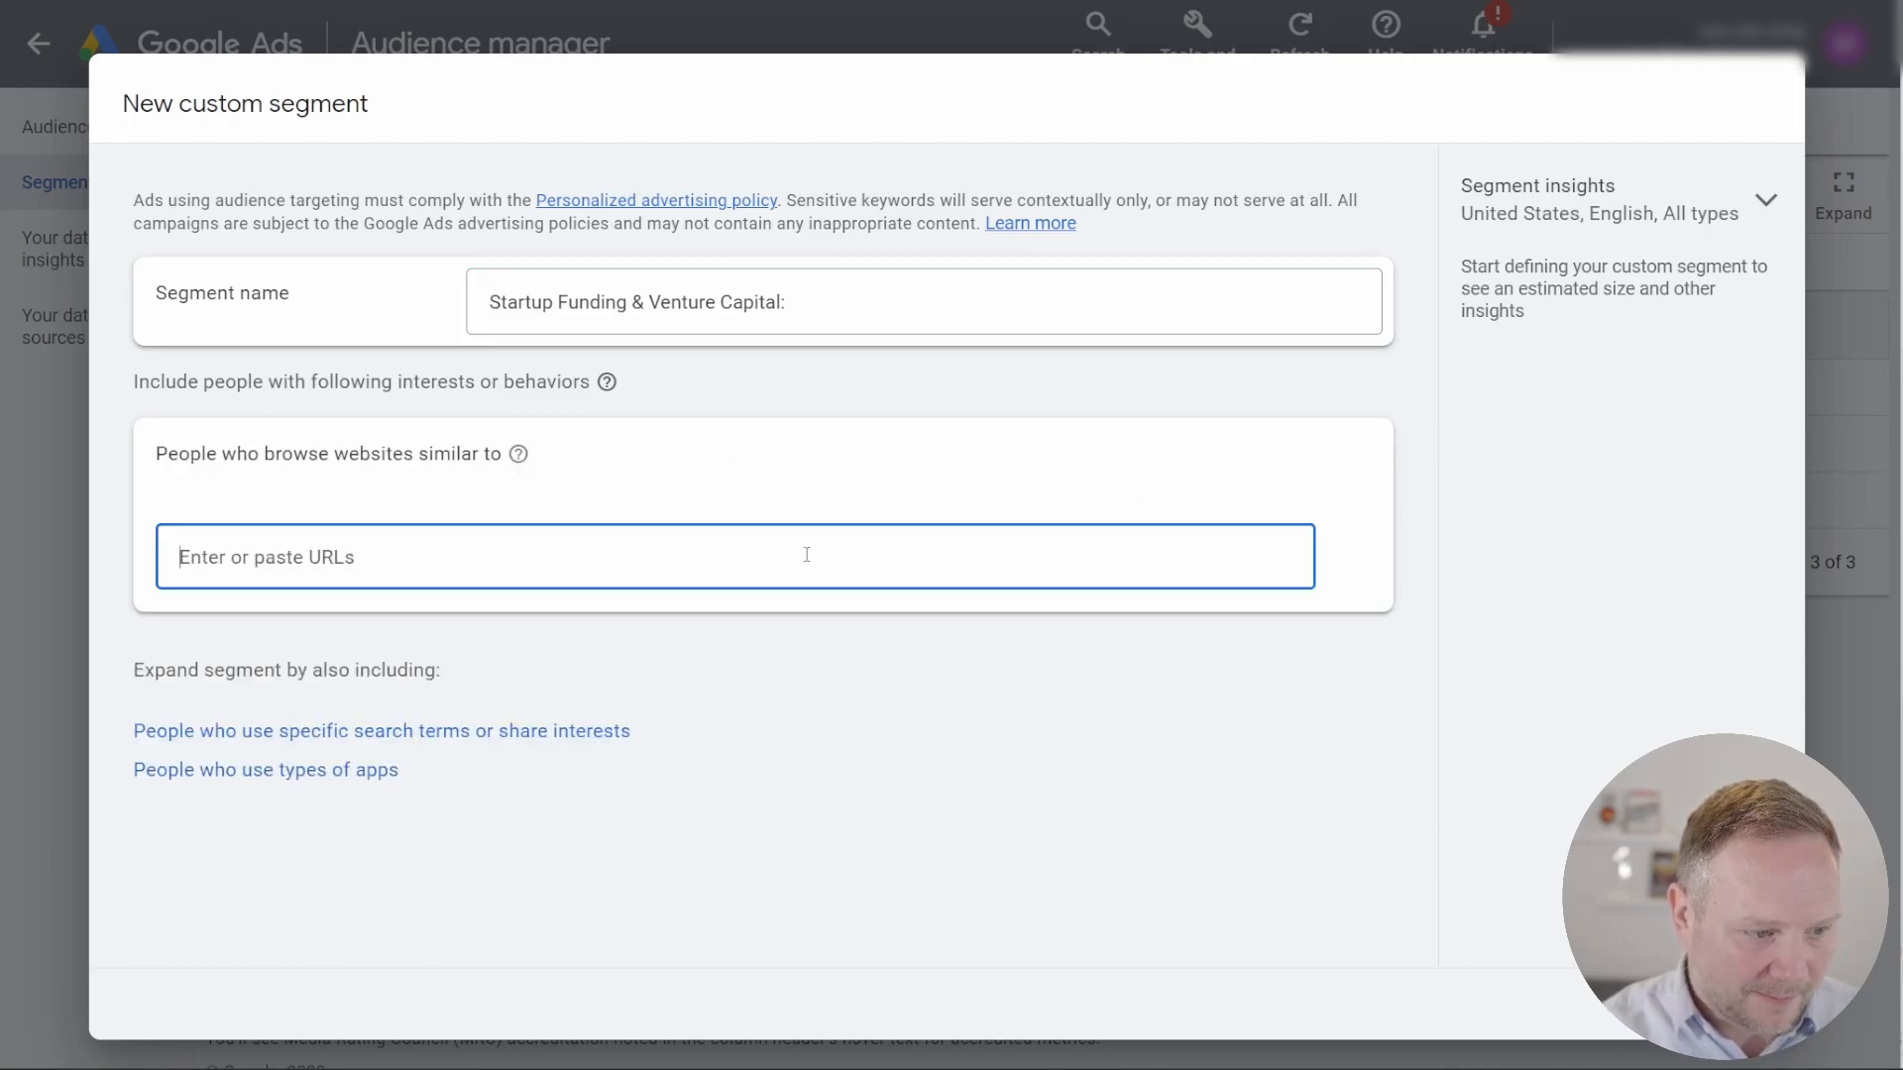
{"action": "key", "text": "ctrl+v"}
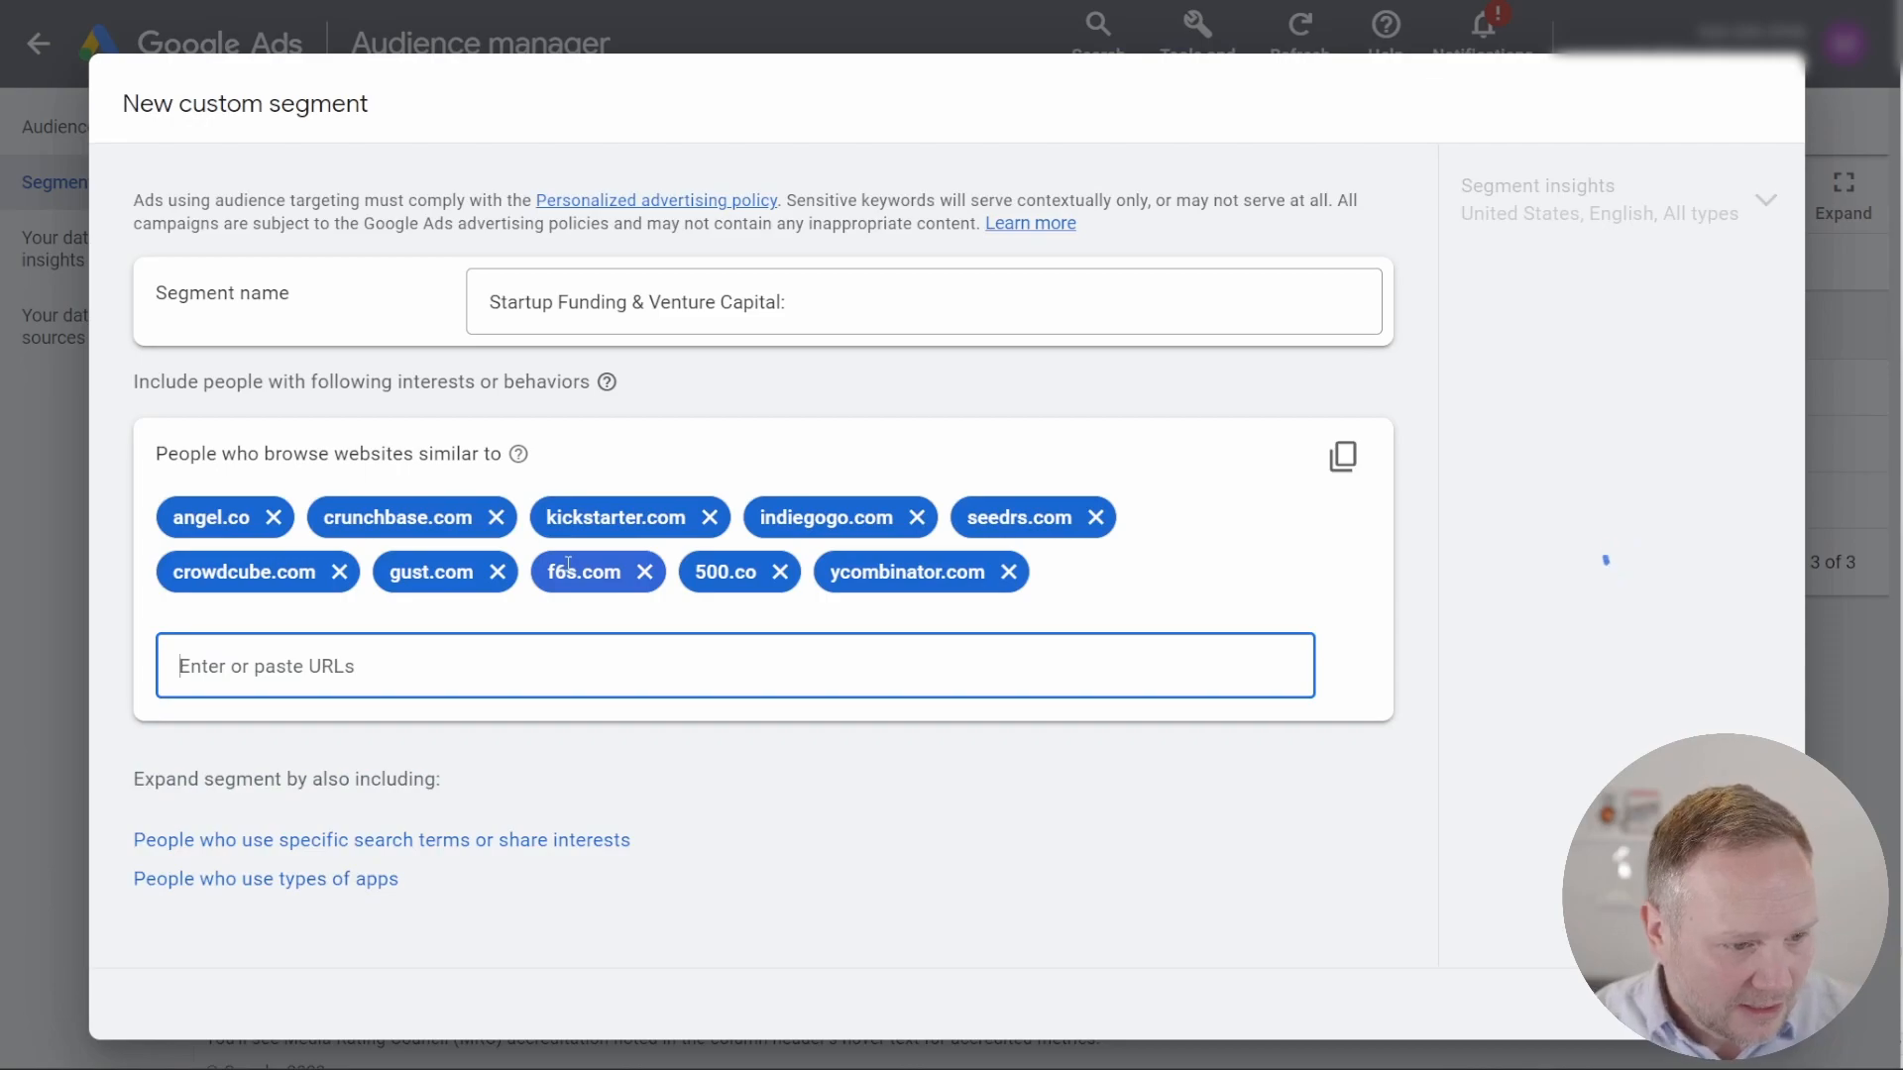
{"action": "left_click", "coordinate": [1812, 1067]}
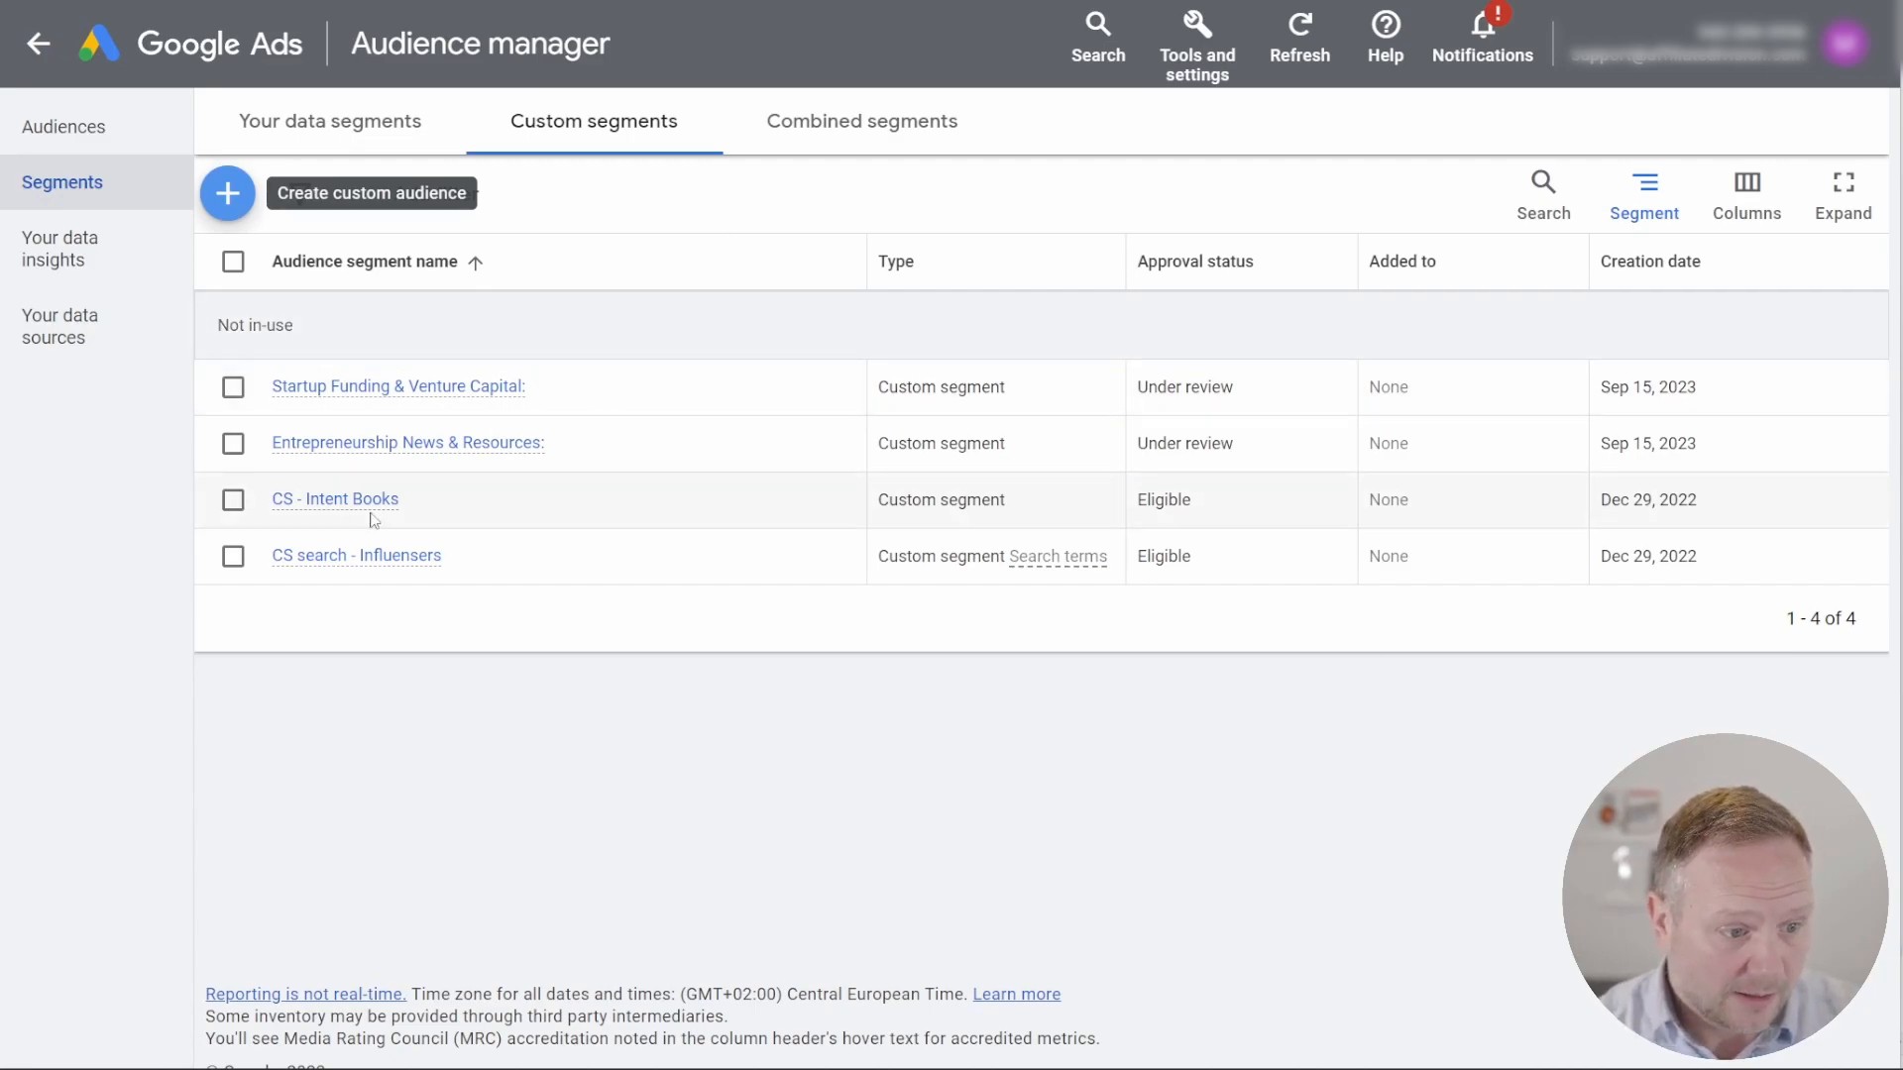
Step: Leave the Audience manager for the campaigns overview and start a new campaign
{"action": "triple_click", "coordinate": [1006, 384]}
{"action": "left_click", "coordinate": [40, 44]}
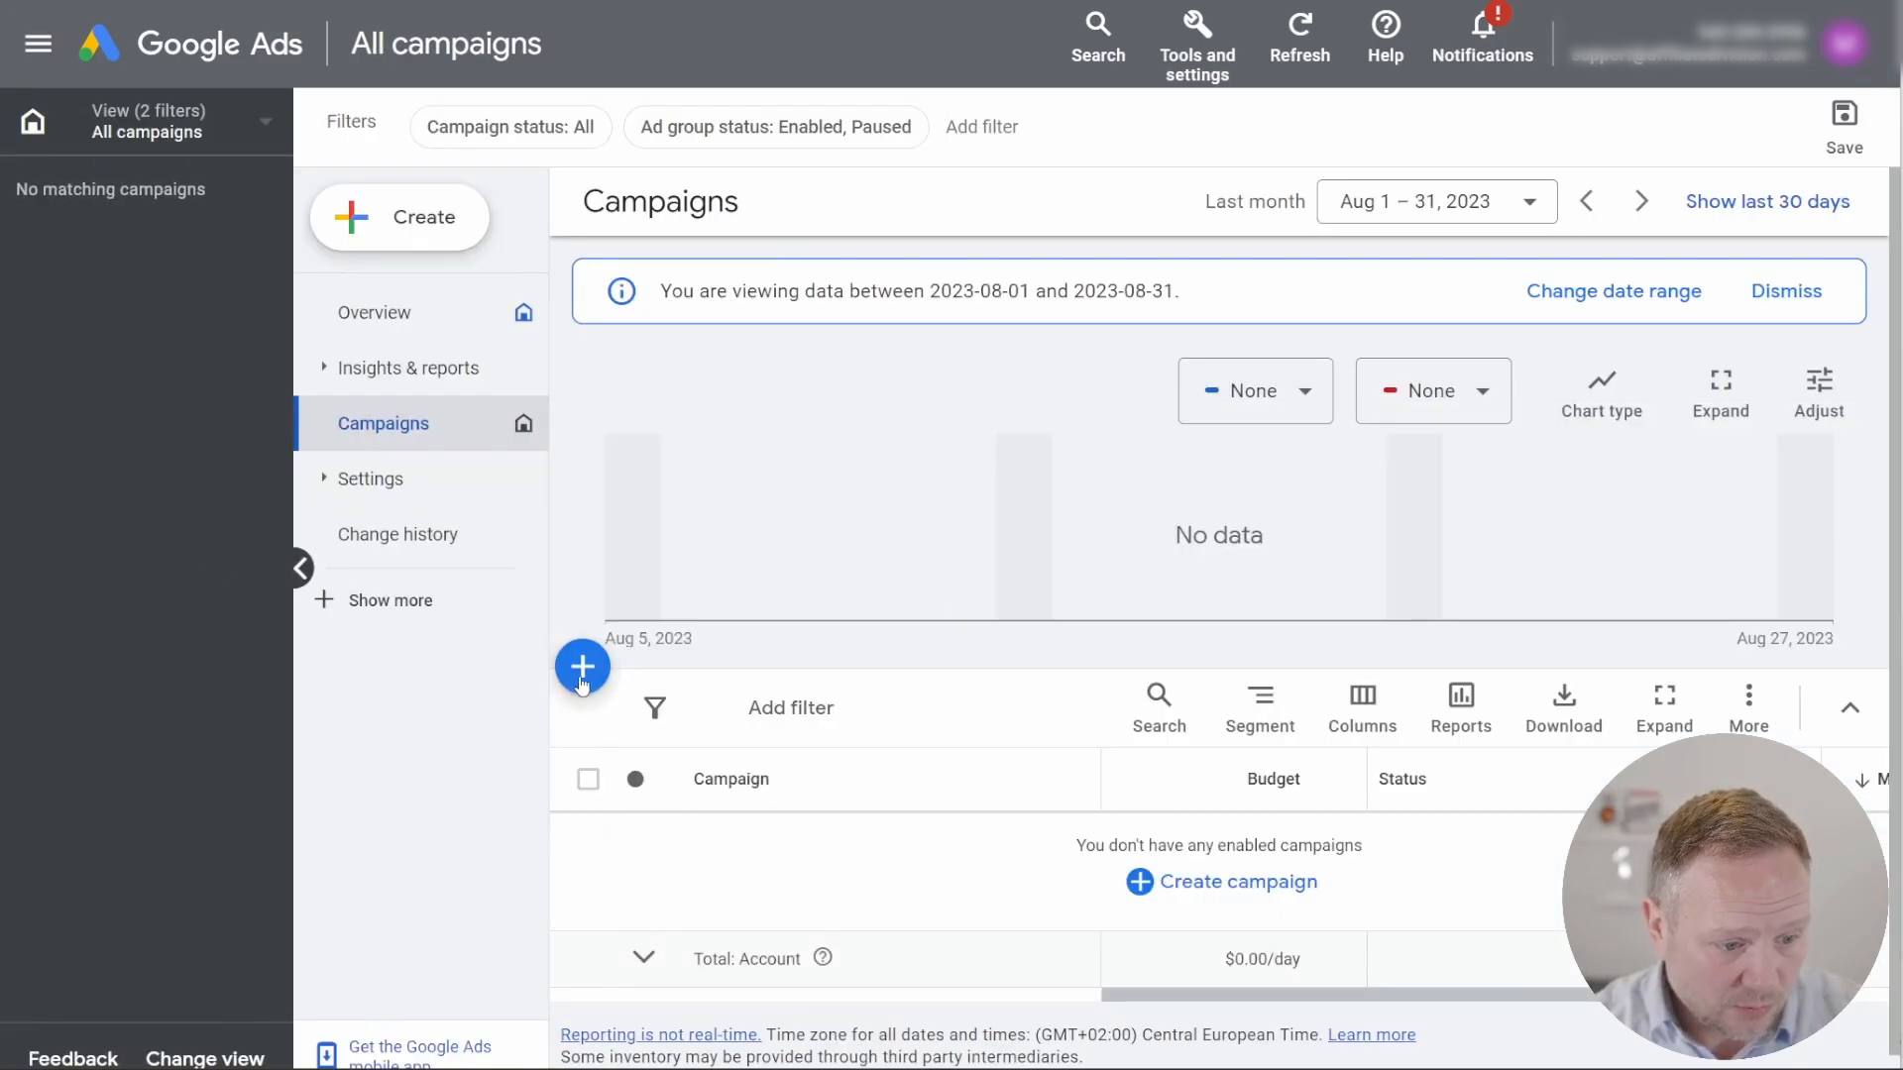
{"action": "left_click", "coordinate": [580, 680]}
{"action": "left_click", "coordinate": [760, 702]}
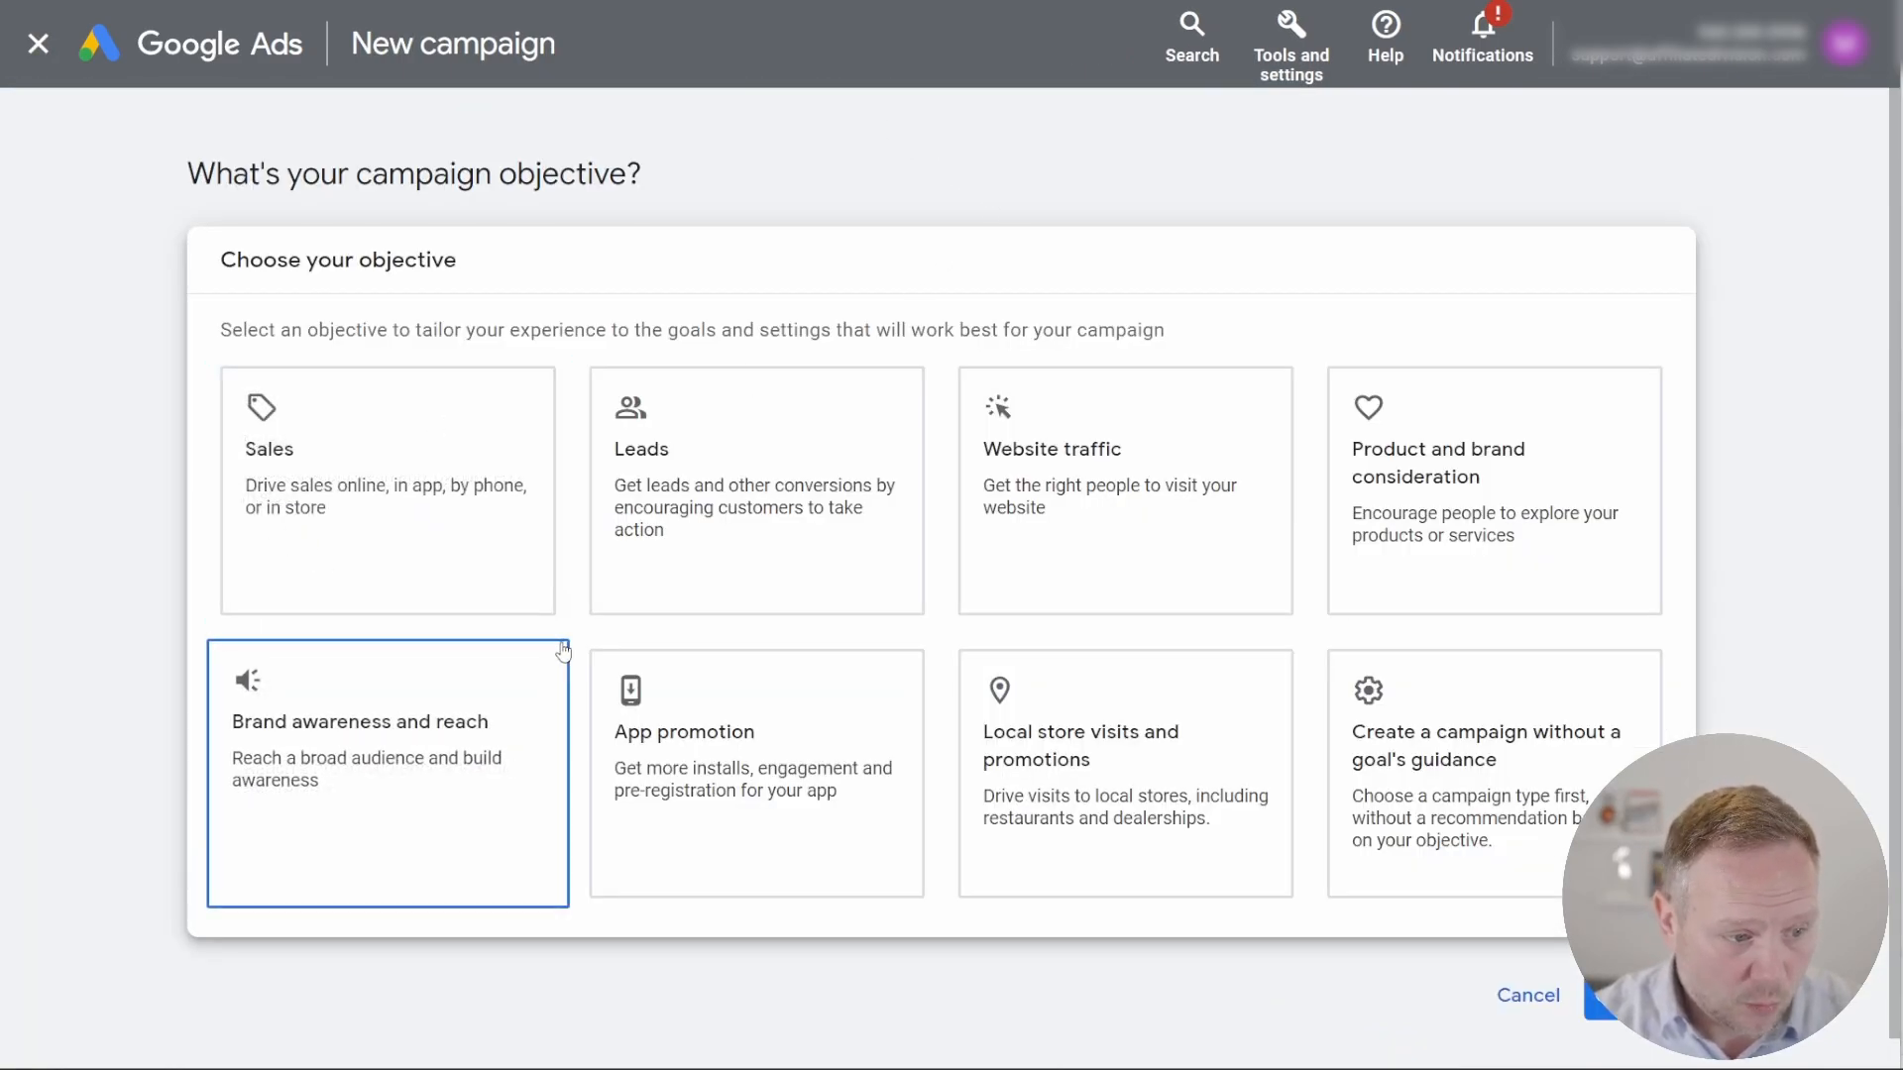
Step: Choose the Leads objective with its default conversion goals and the Video campaign type, and continue to the campaign settings
{"action": "left_click", "coordinate": [752, 467]}
{"action": "scroll", "coordinate": [769, 531], "scroll_direction": "down", "scroll_amount": 6}
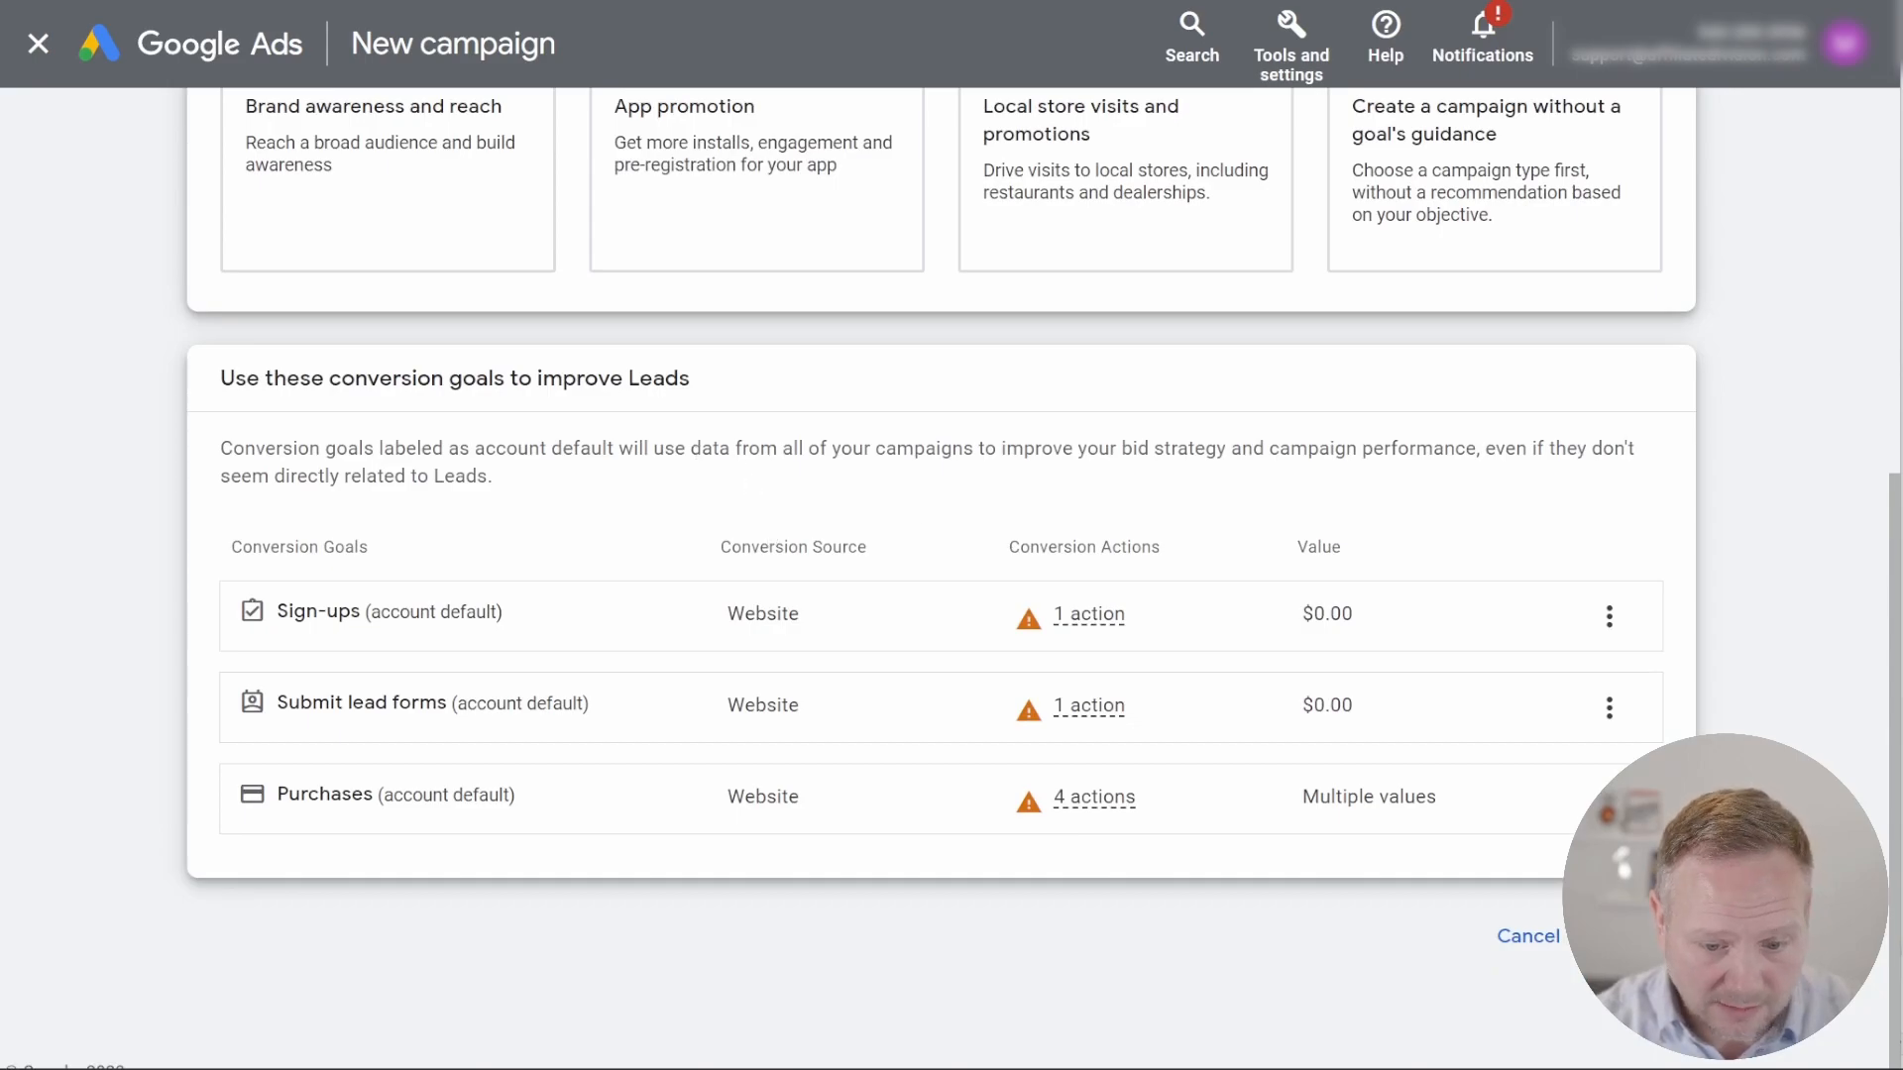
{"action": "left_click", "coordinate": [1625, 936]}
{"action": "scroll", "coordinate": [716, 567], "scroll_direction": "down", "scroll_amount": 5}
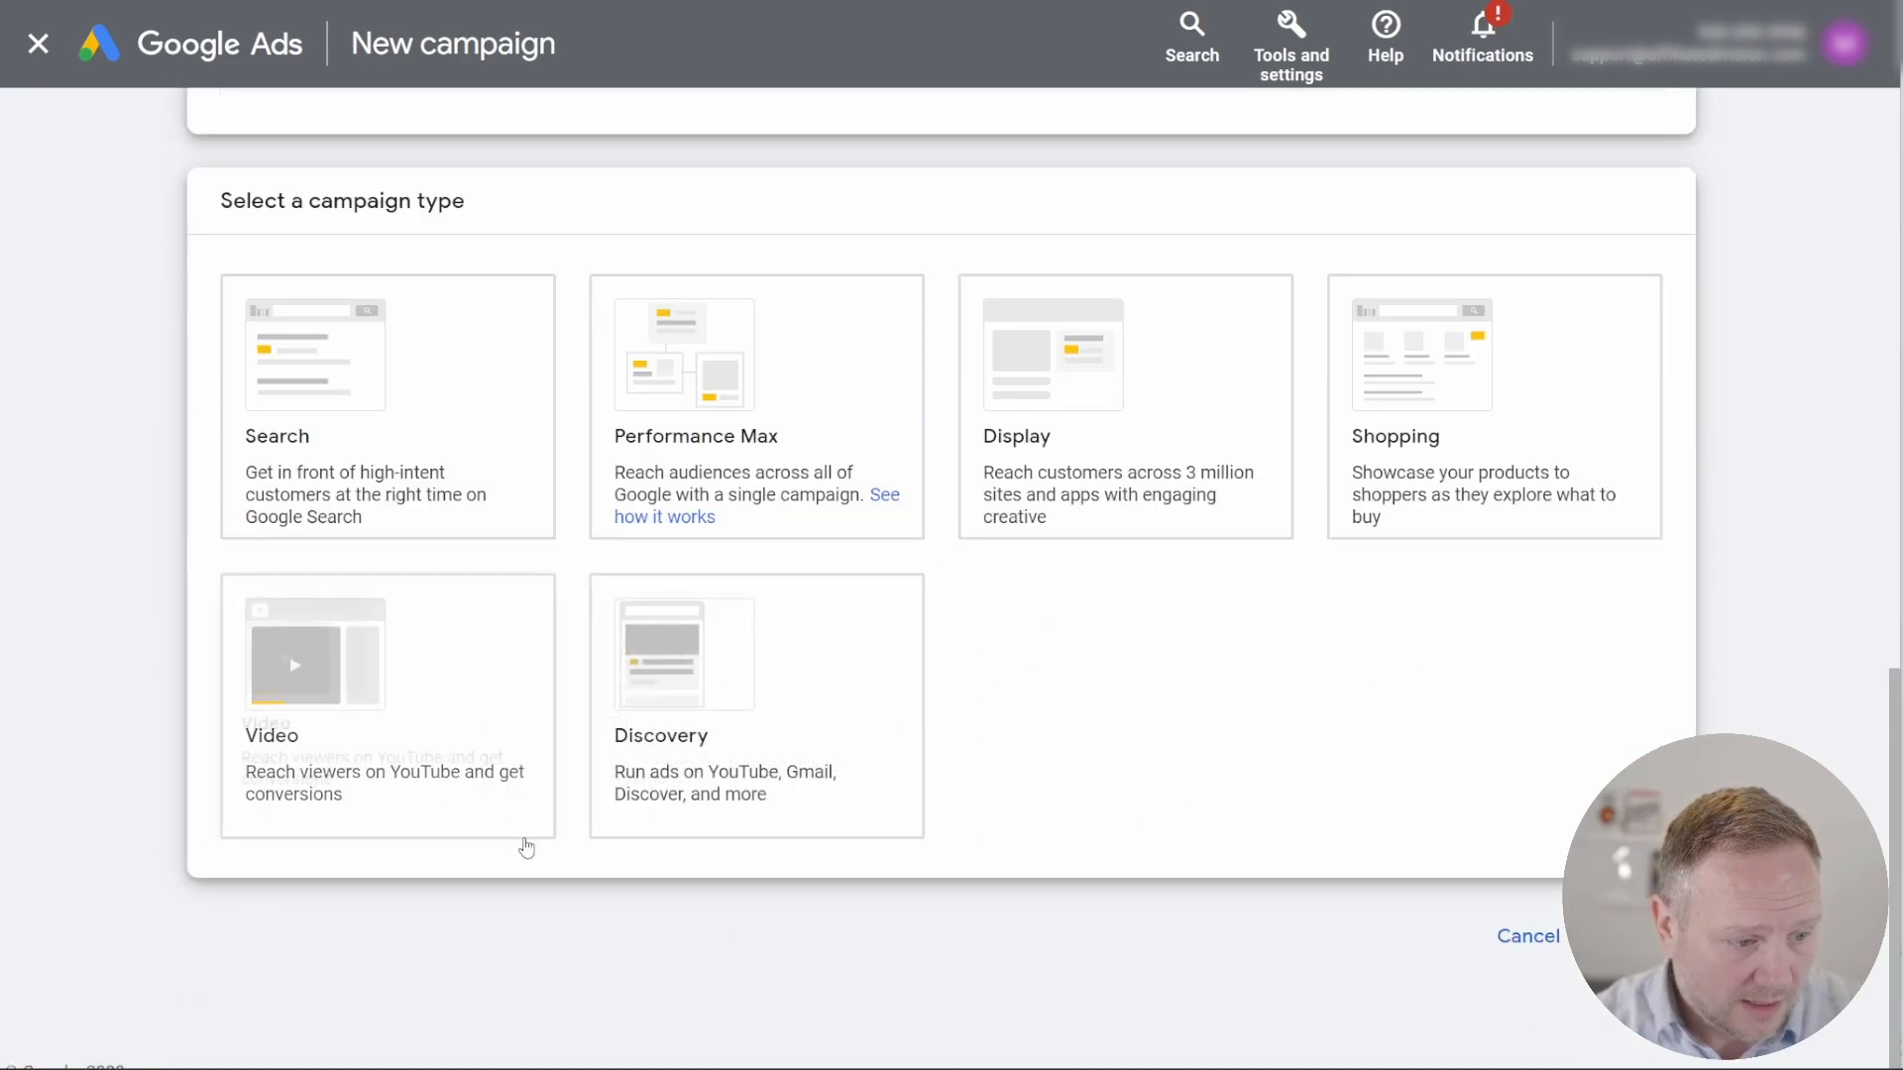
{"action": "left_click", "coordinate": [365, 705]}
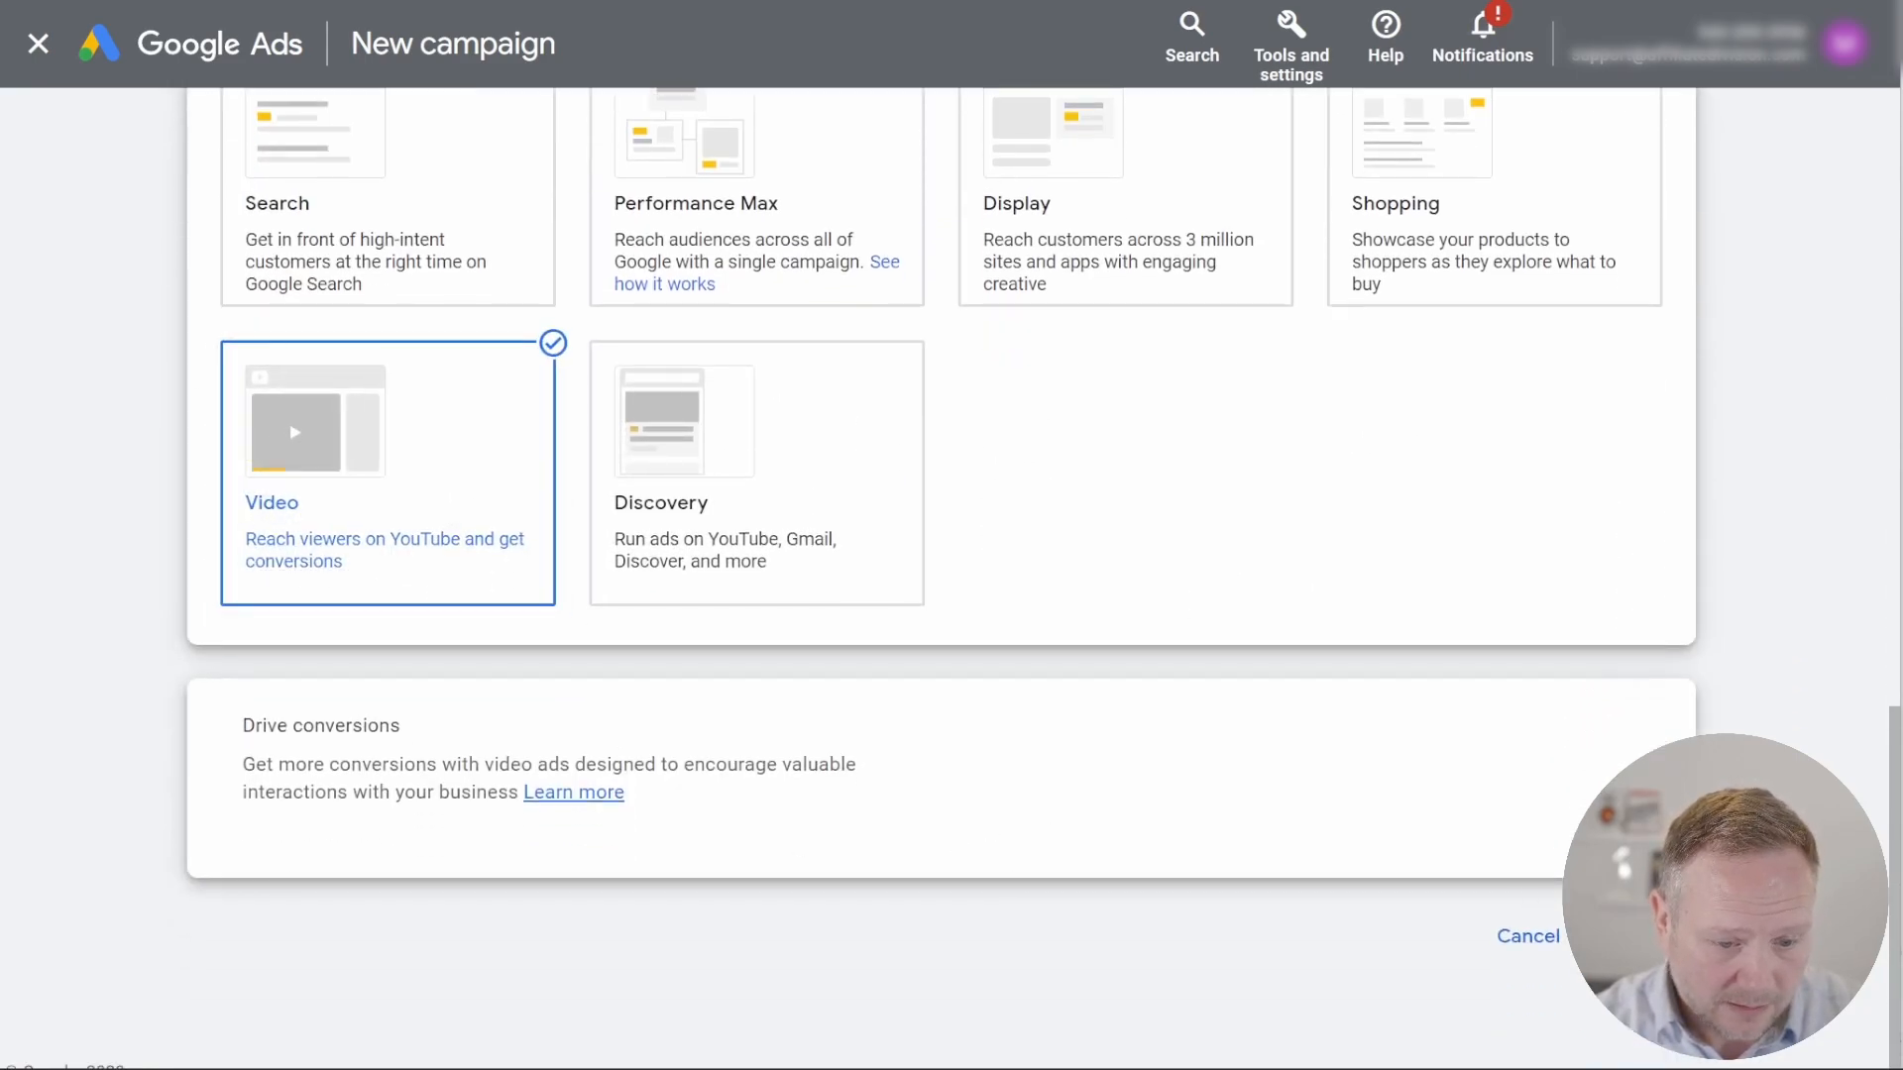
{"action": "left_click", "coordinate": [1625, 936]}
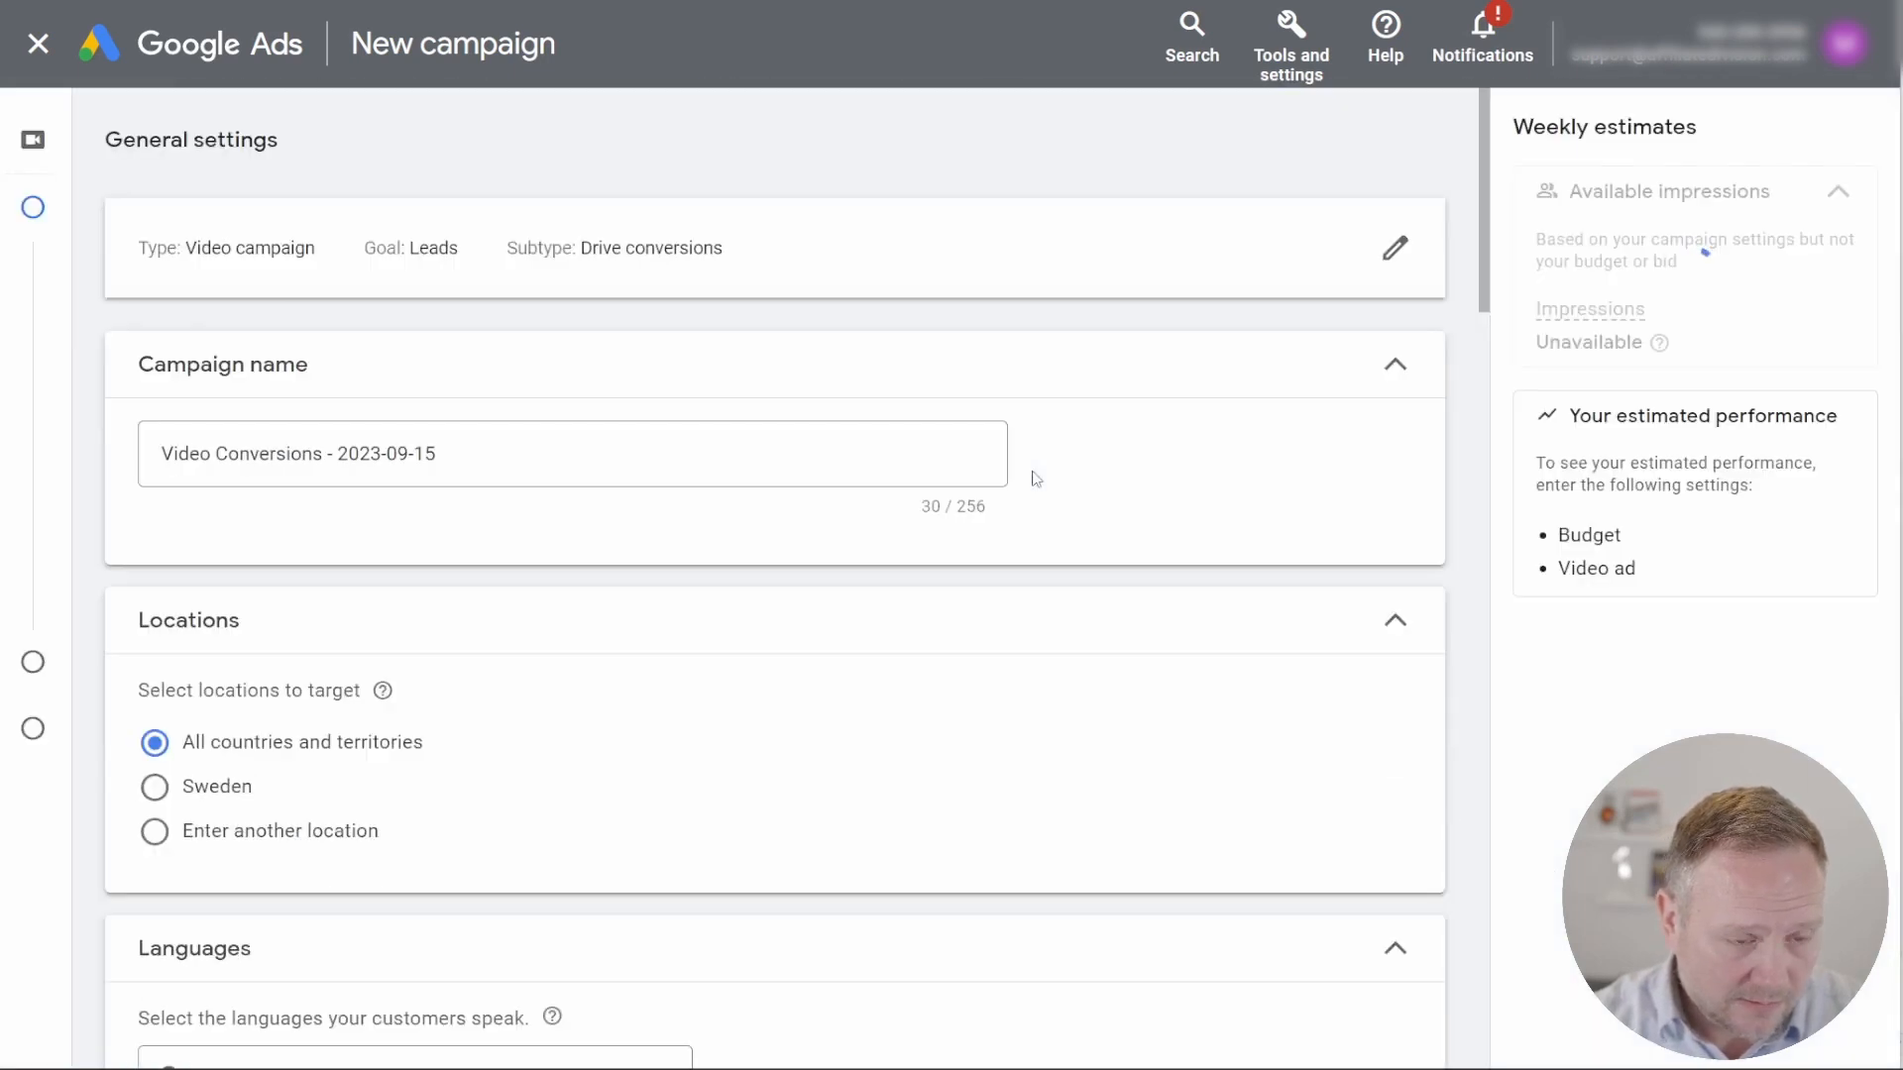
Step: Start a new audience for the video campaign's ad group
{"action": "scroll", "coordinate": [671, 407], "scroll_direction": "down", "scroll_amount": 12}
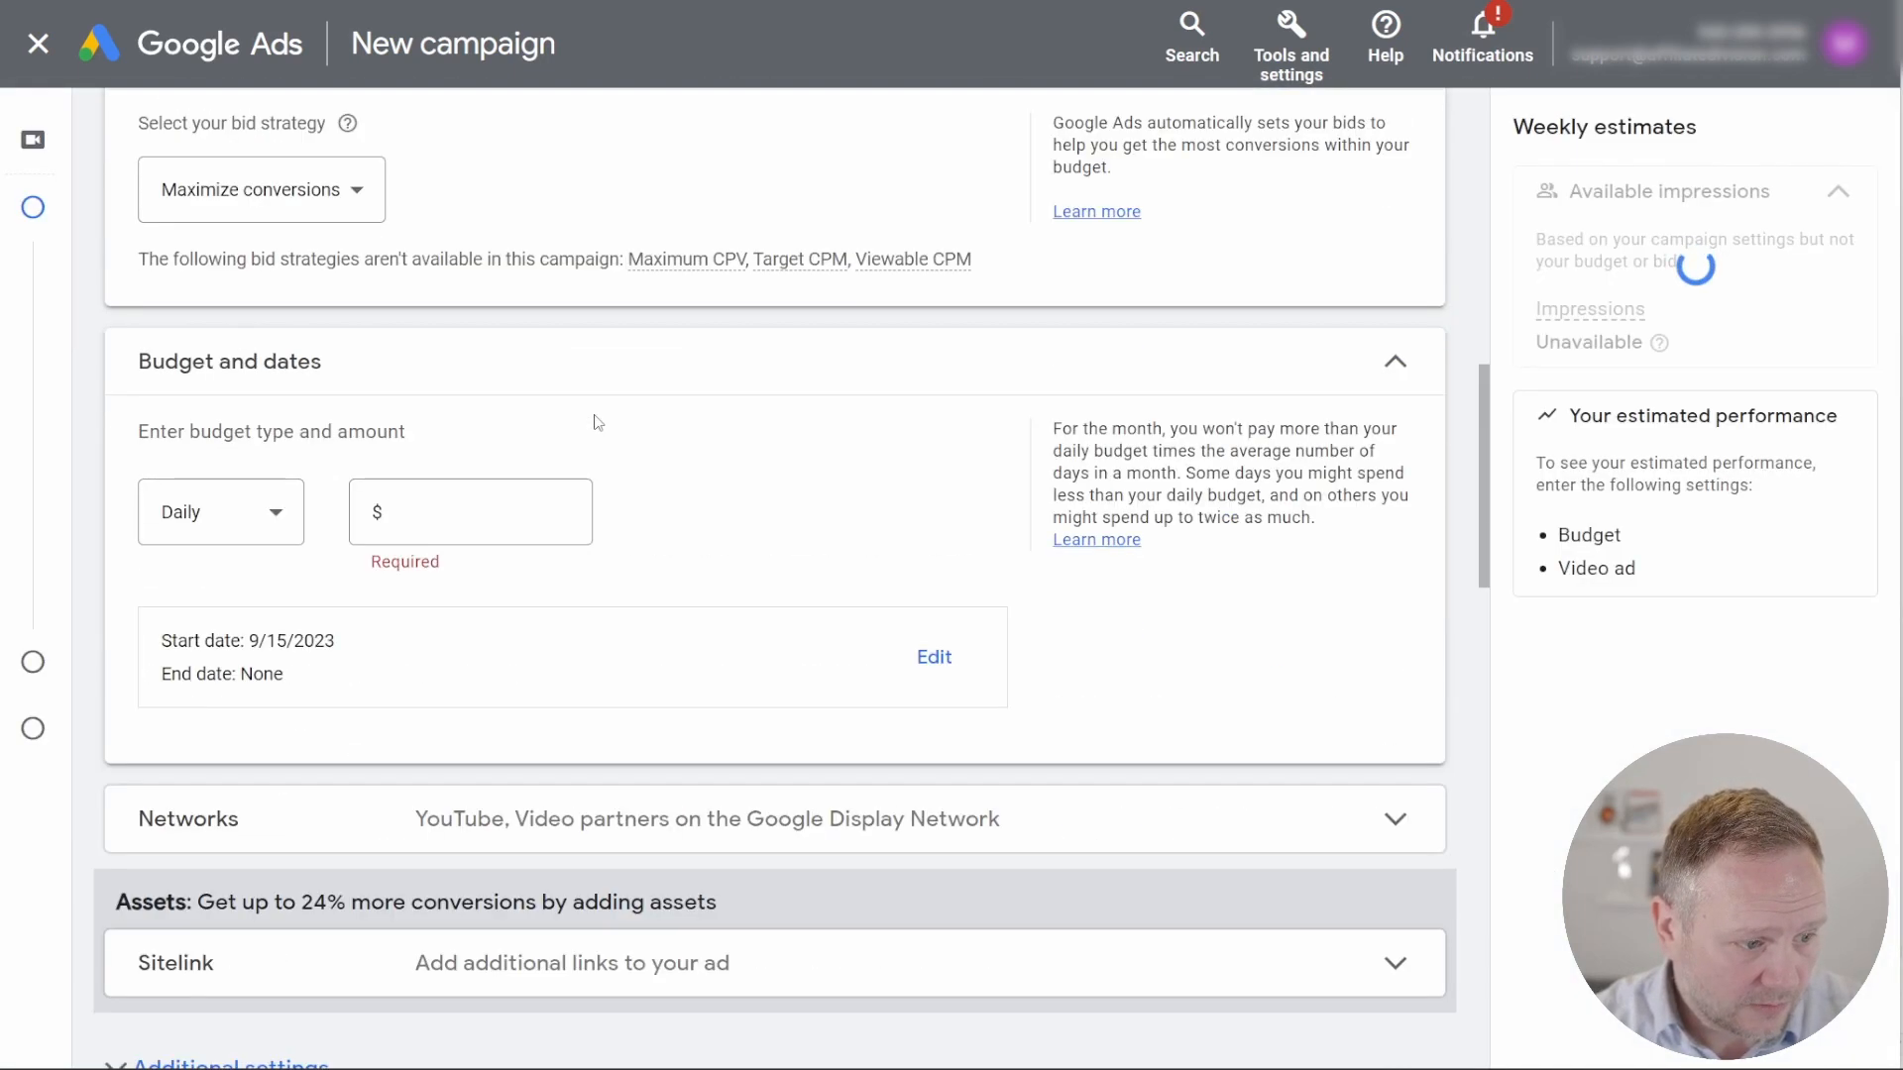
{"action": "scroll", "coordinate": [597, 423], "scroll_direction": "down", "scroll_amount": 4}
{"action": "scroll", "coordinate": [595, 416], "scroll_direction": "down", "scroll_amount": 5}
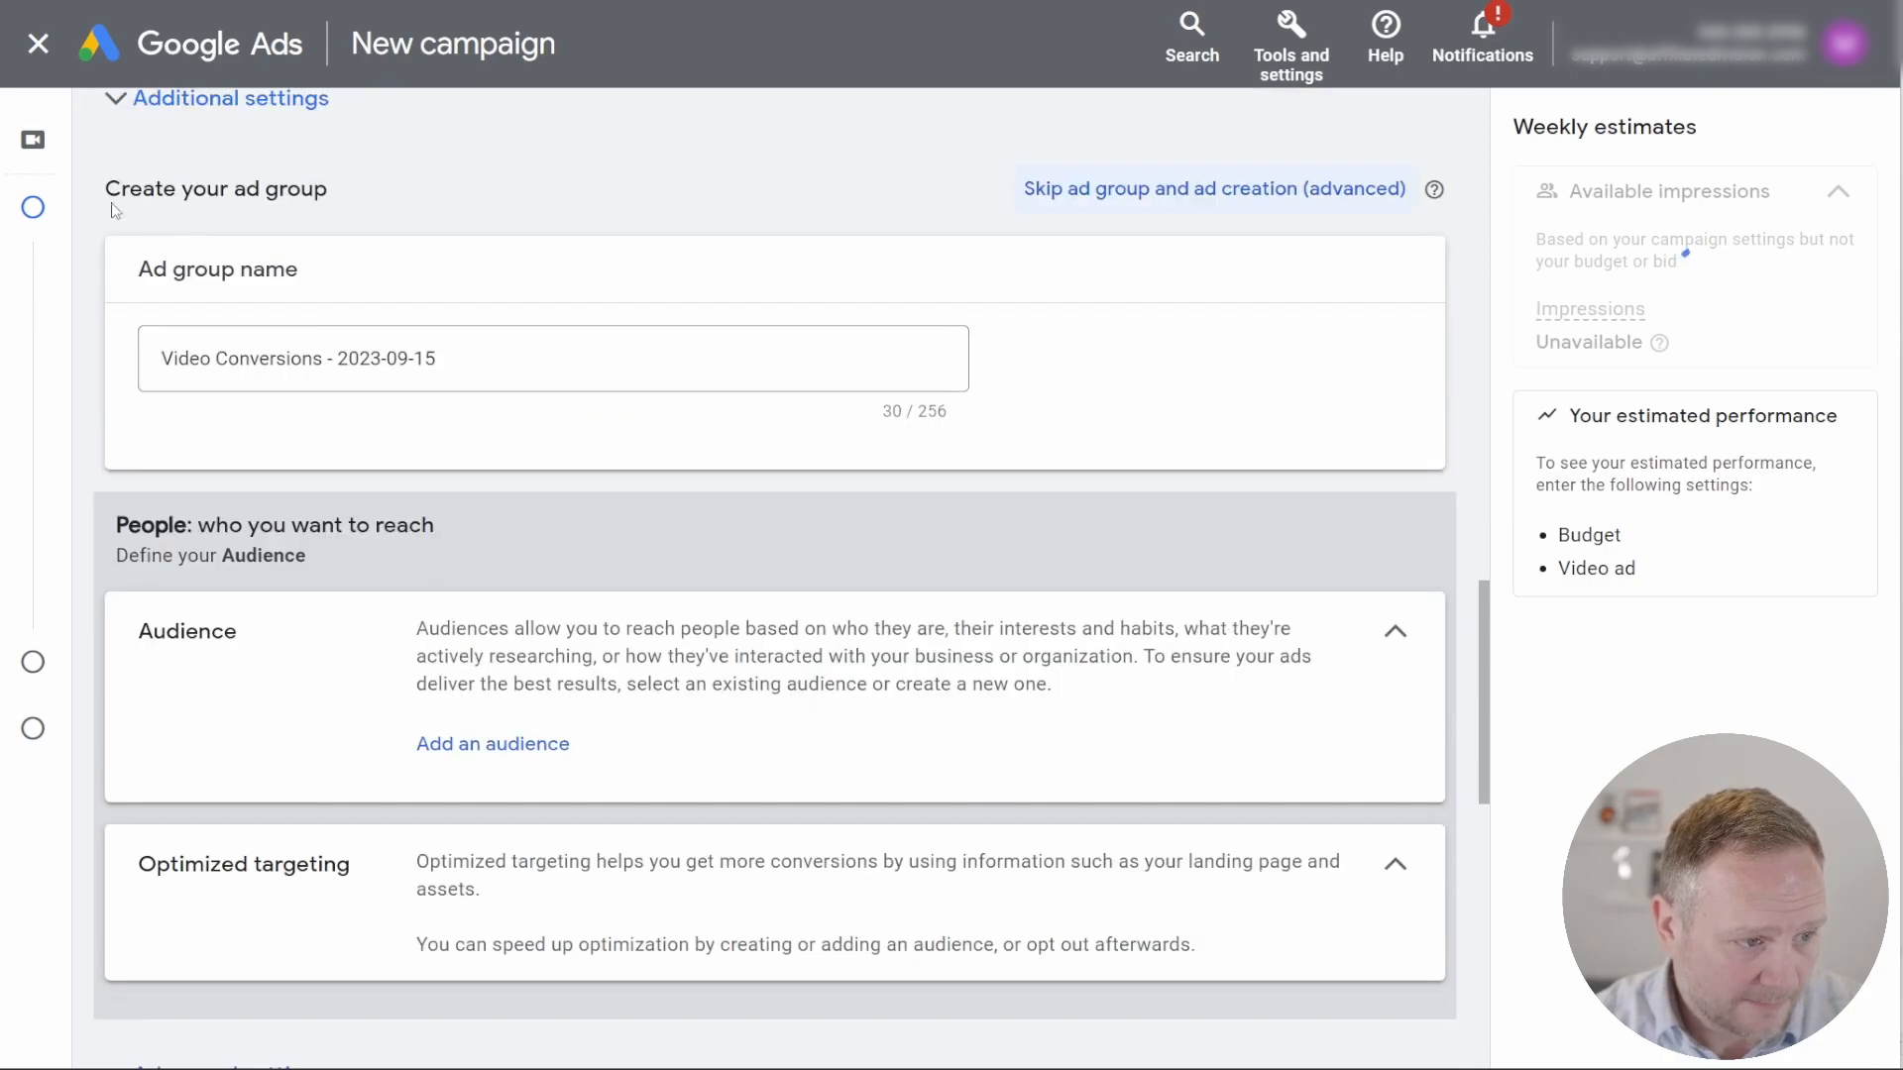
{"action": "scroll", "coordinate": [138, 220], "scroll_direction": "up", "scroll_amount": 1}
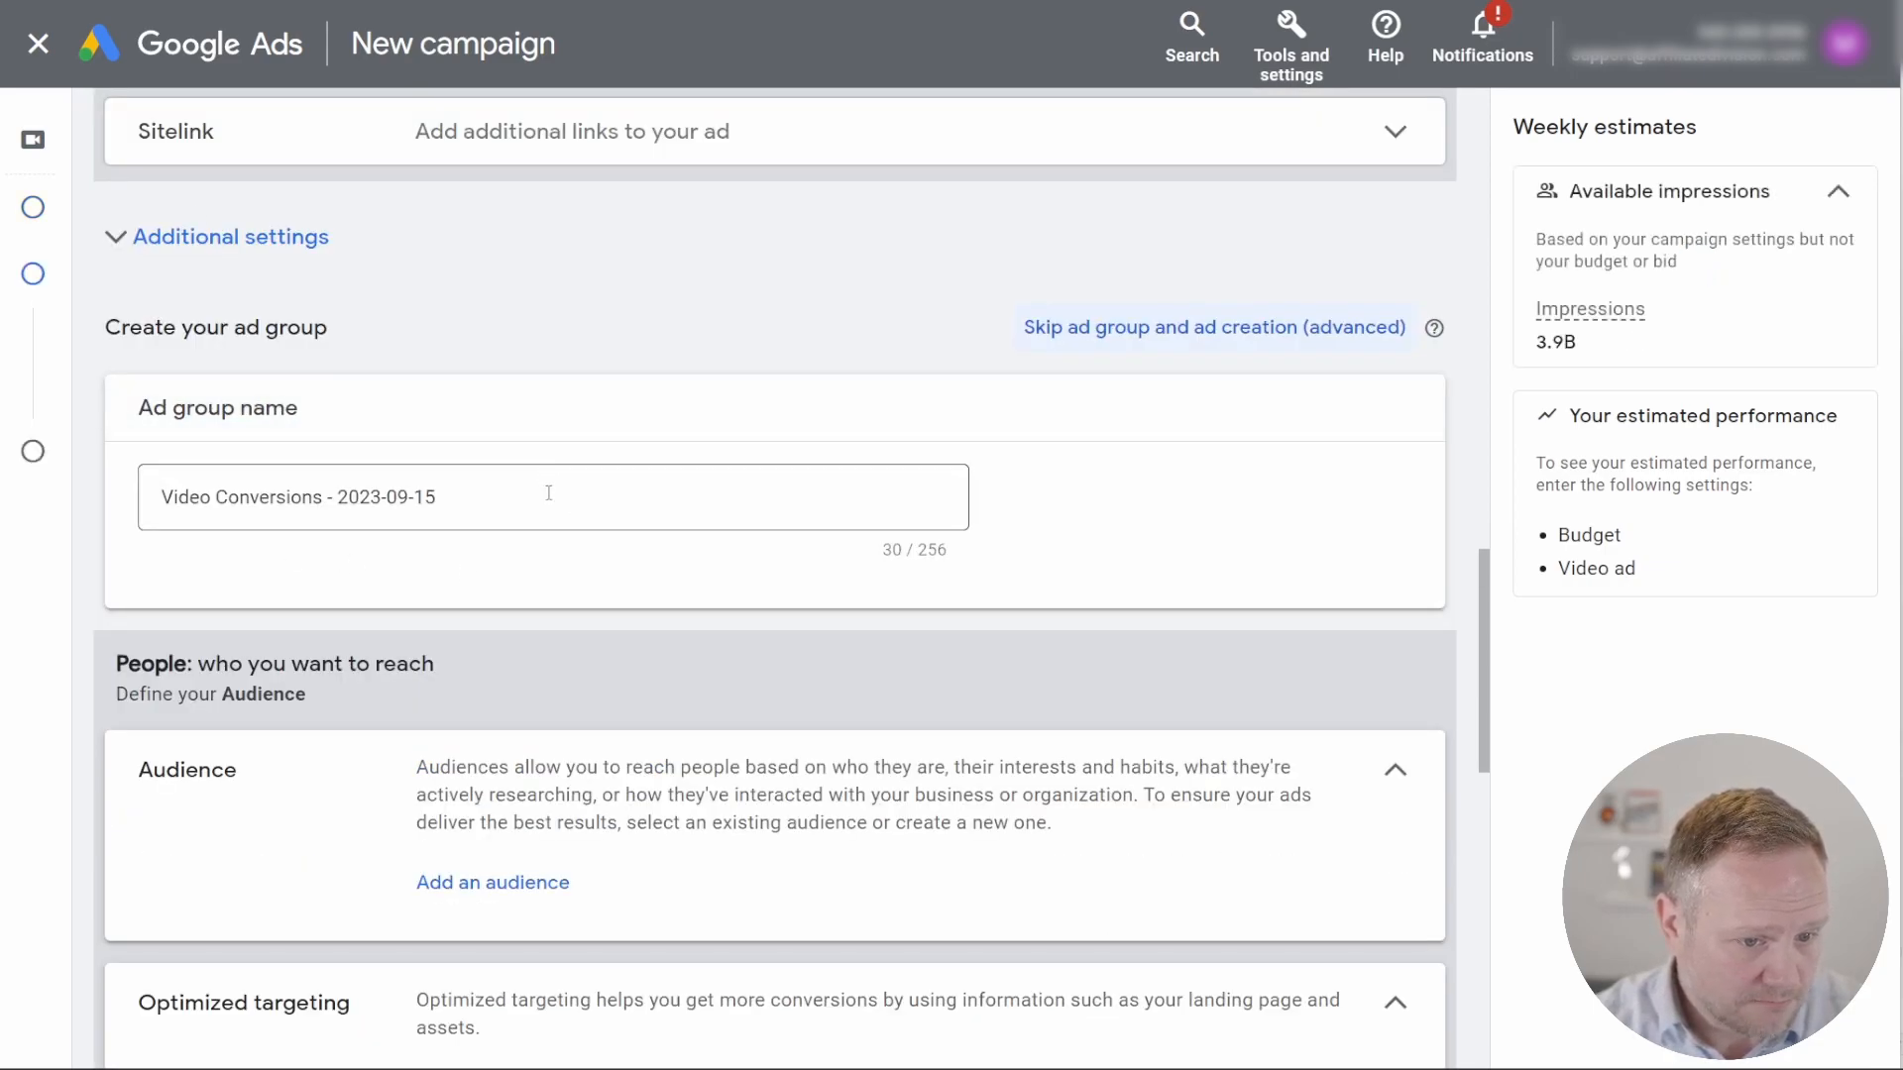
{"action": "scroll", "coordinate": [635, 475], "scroll_direction": "down", "scroll_amount": 1}
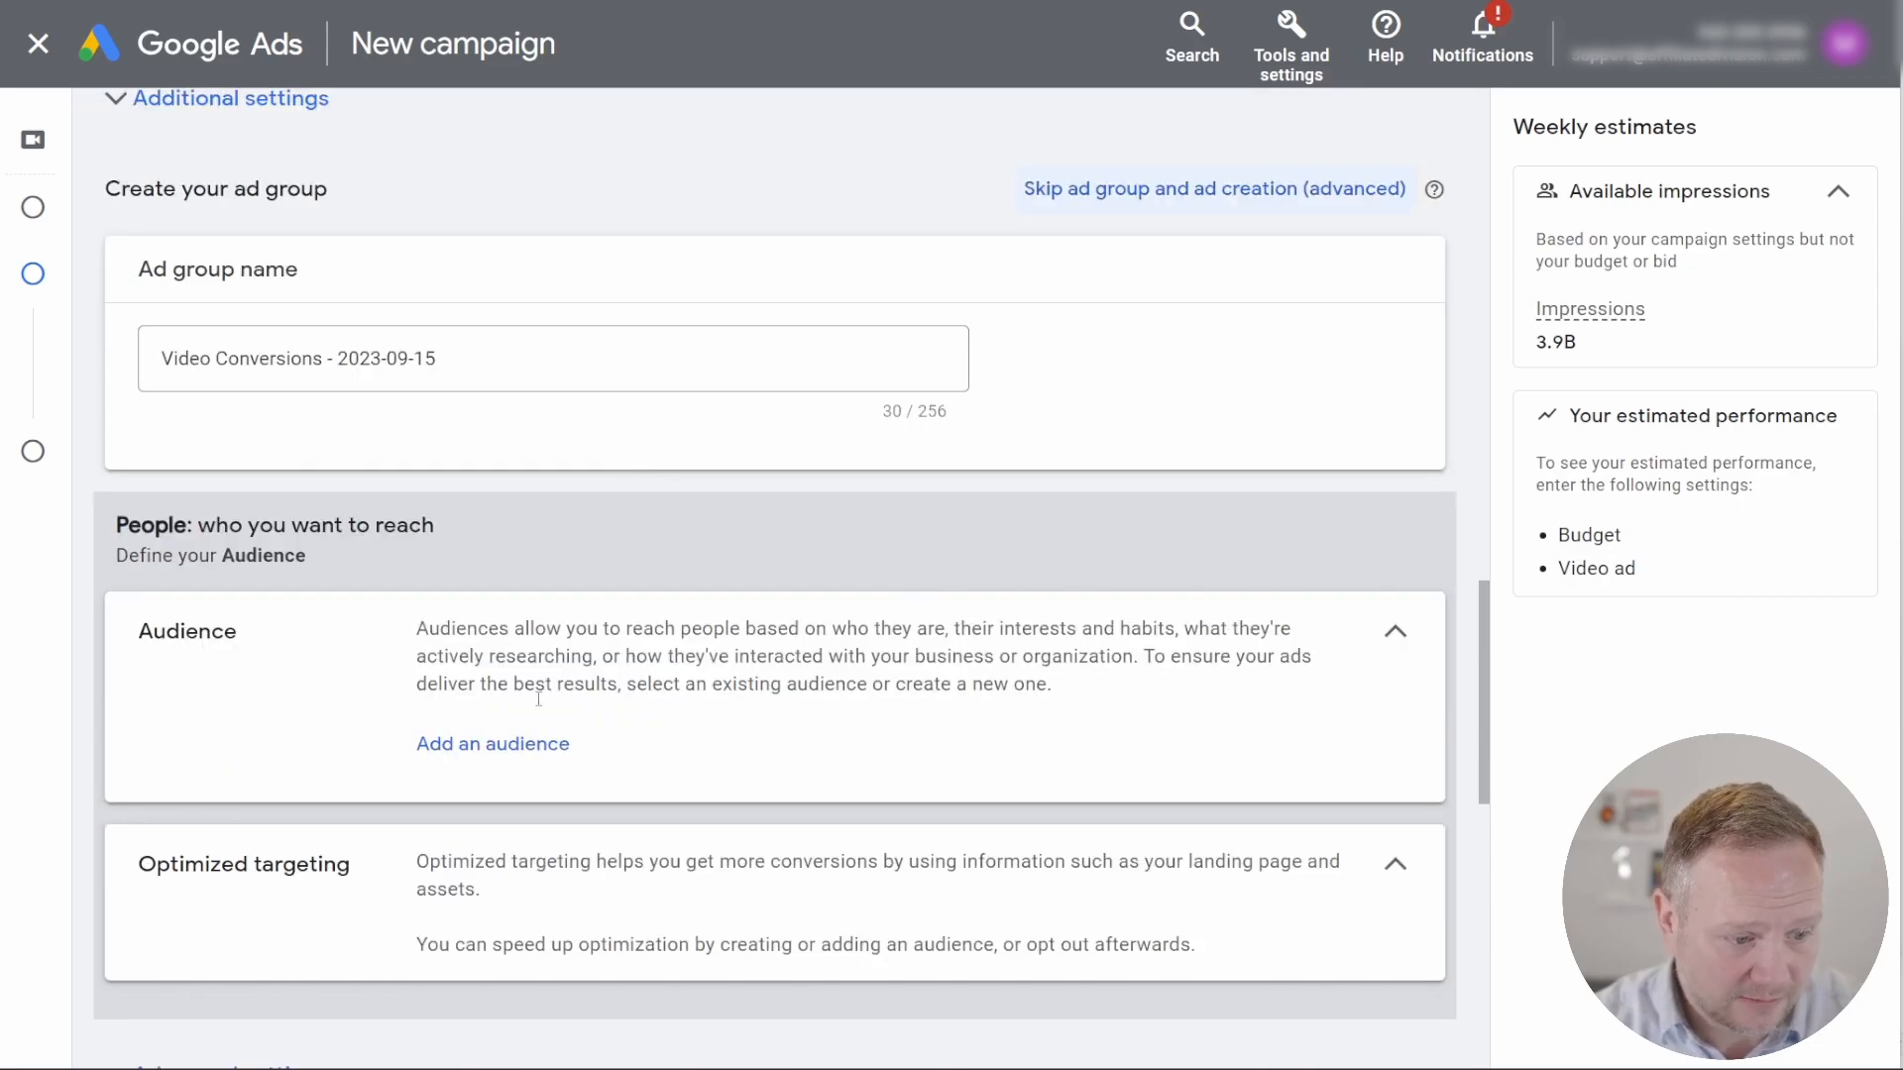
{"action": "left_click", "coordinate": [527, 755]}
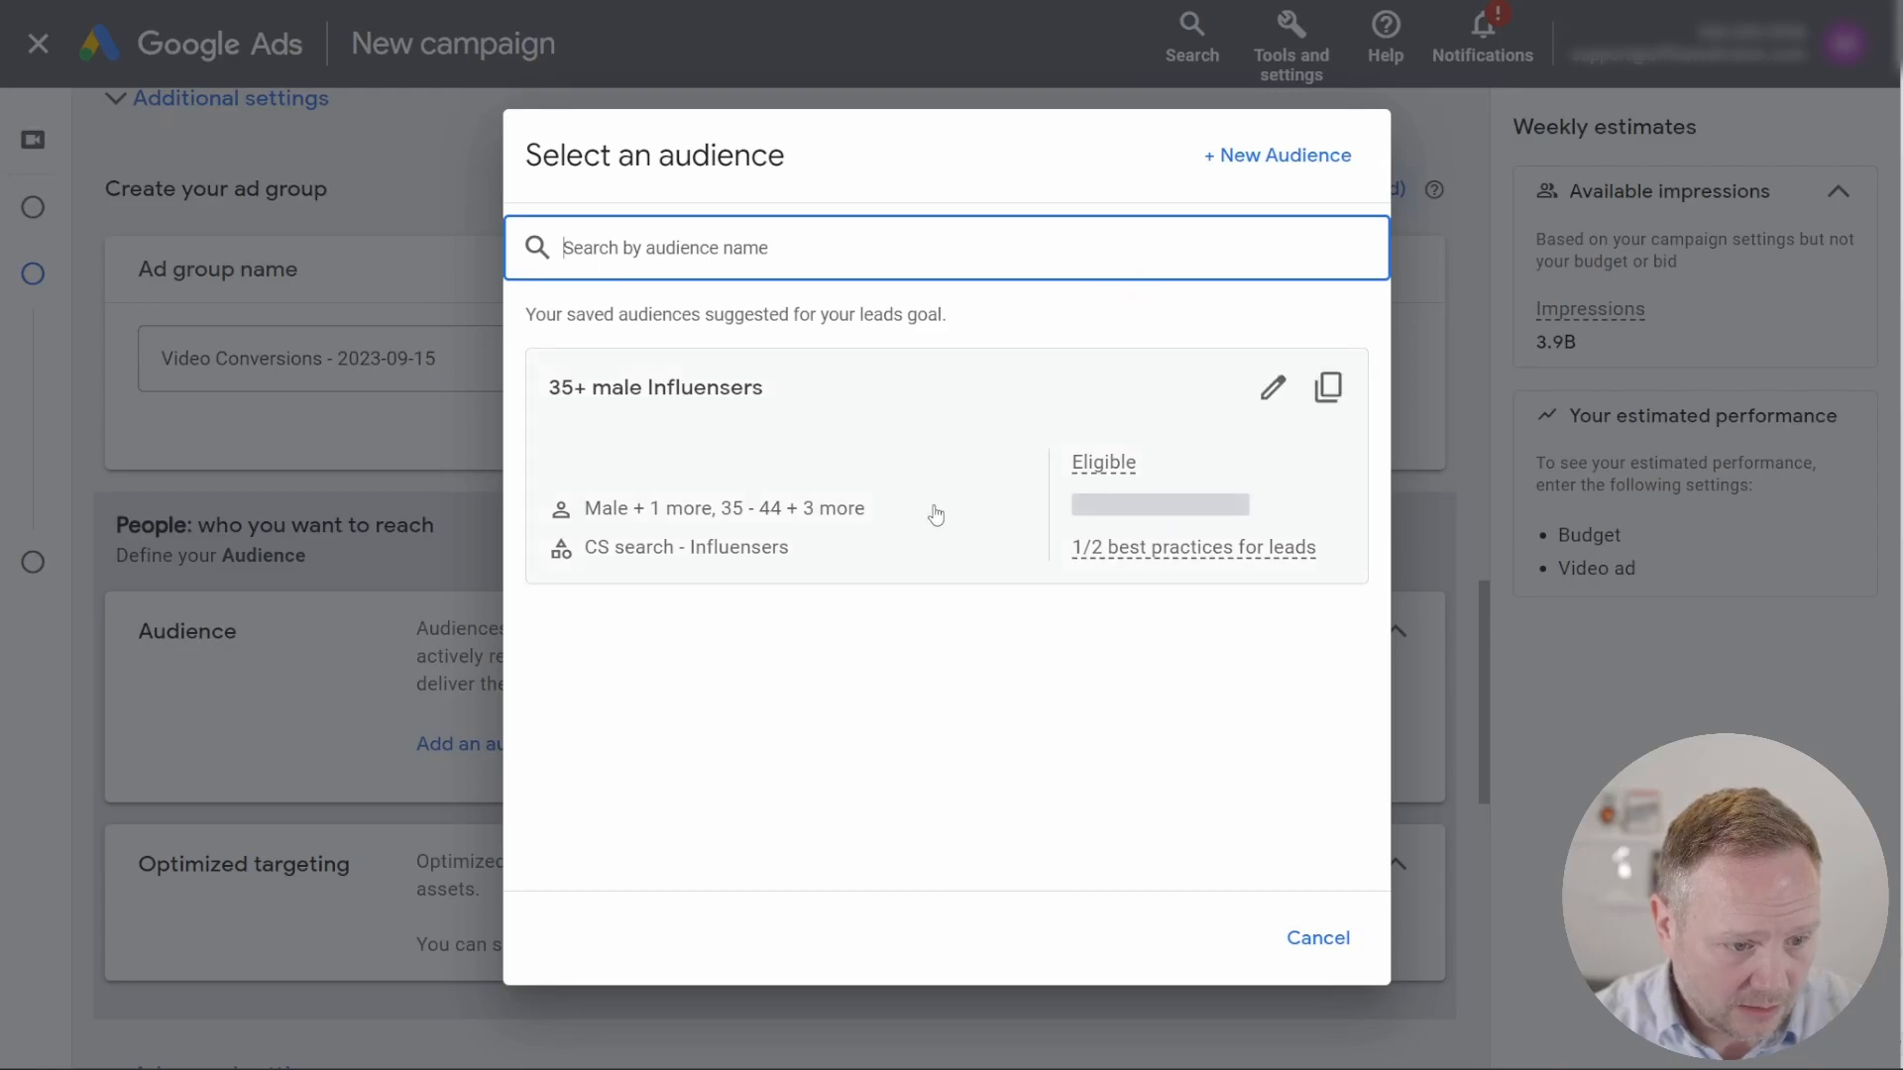
{"action": "left_click", "coordinate": [1278, 157]}
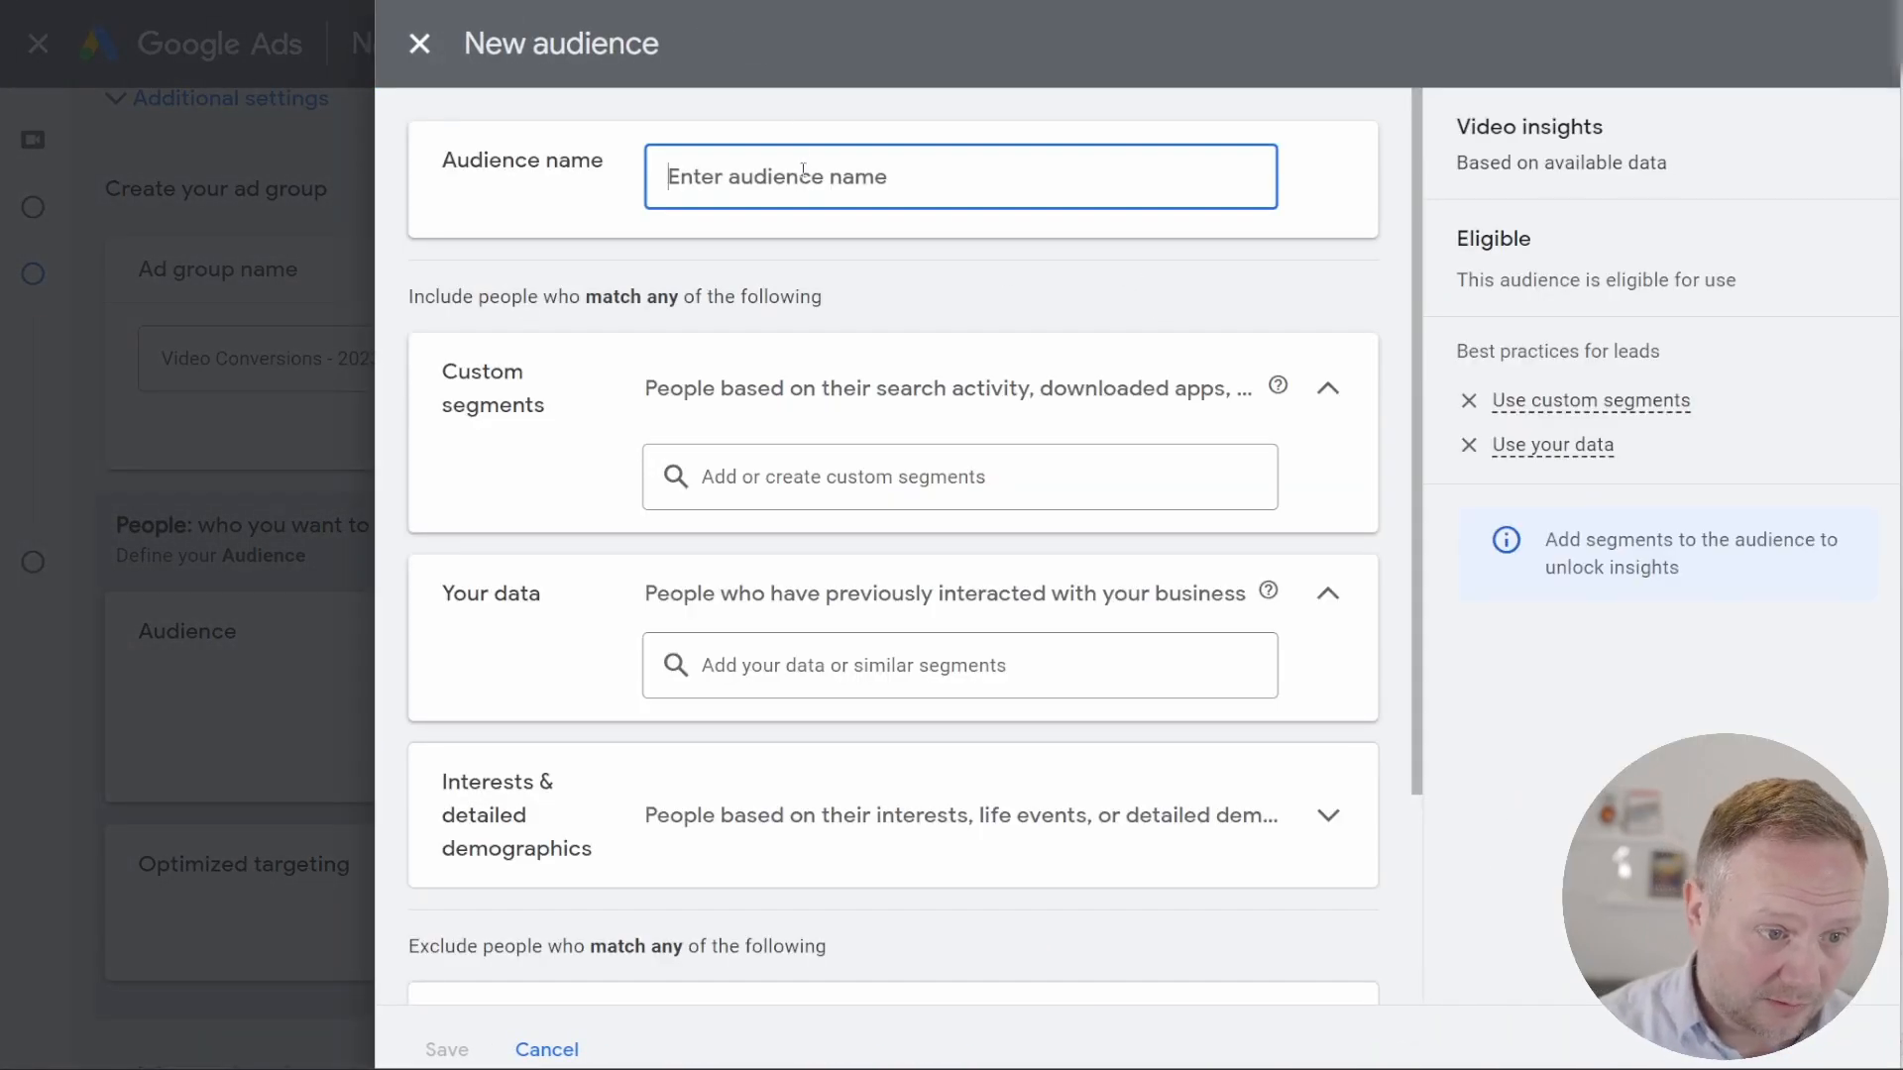
Step: Add the existing custom segment "Entrepreneurship News & Resources:" to the new audience
{"action": "left_click", "coordinate": [862, 490]}
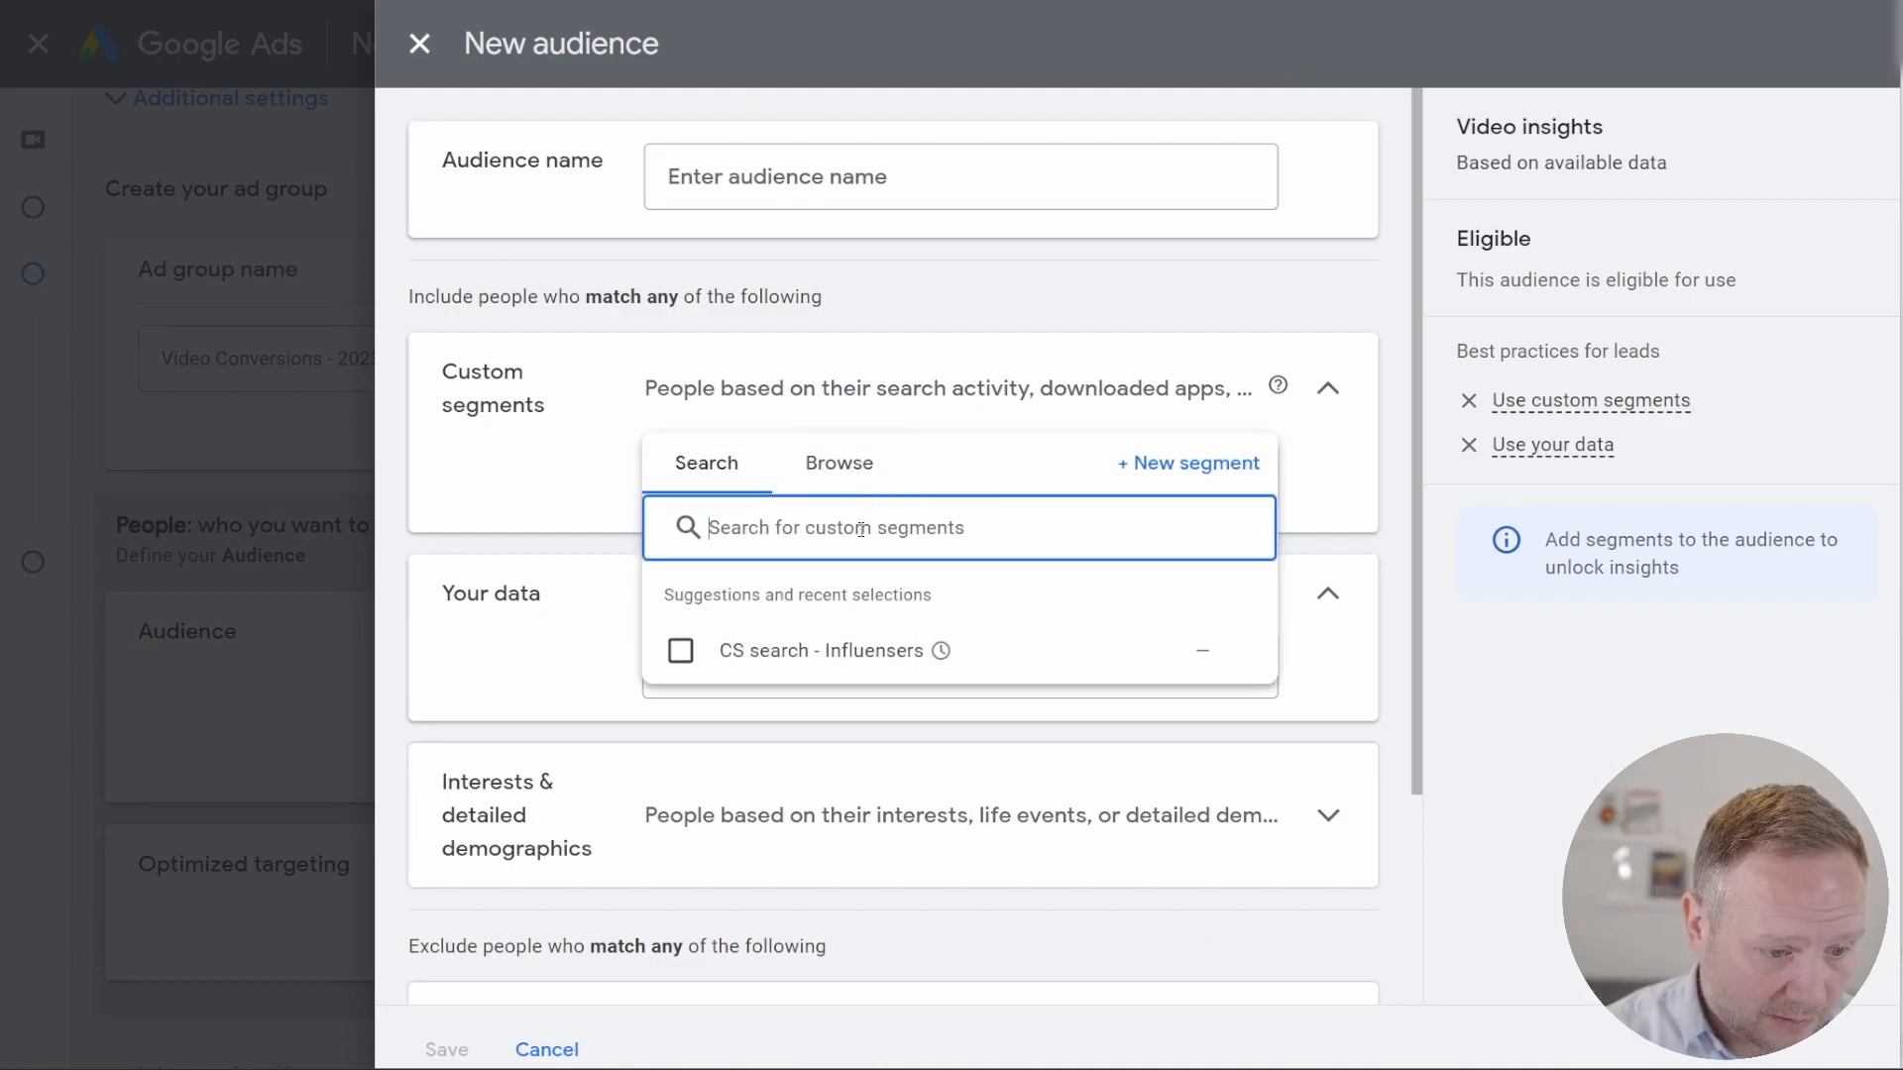
{"action": "left_click", "coordinate": [854, 477]}
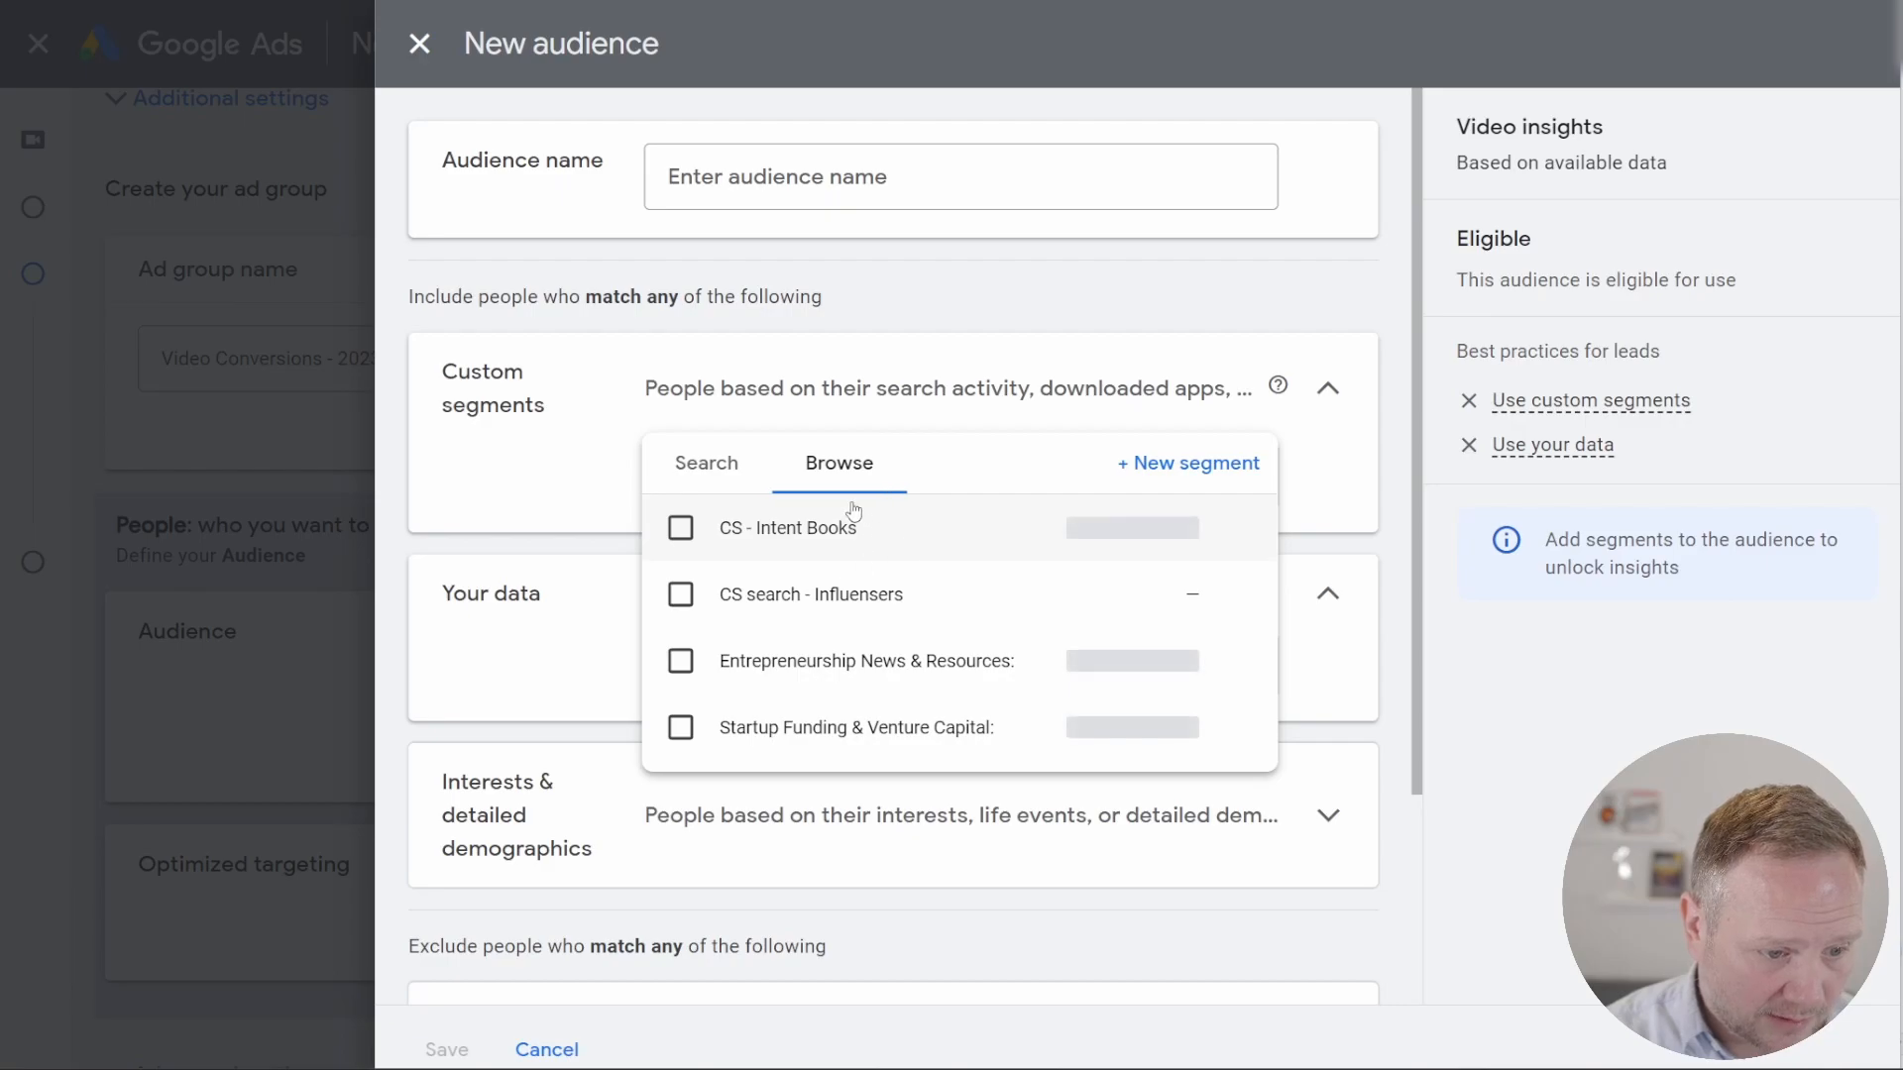
{"action": "mouse_move", "coordinate": [872, 674]}
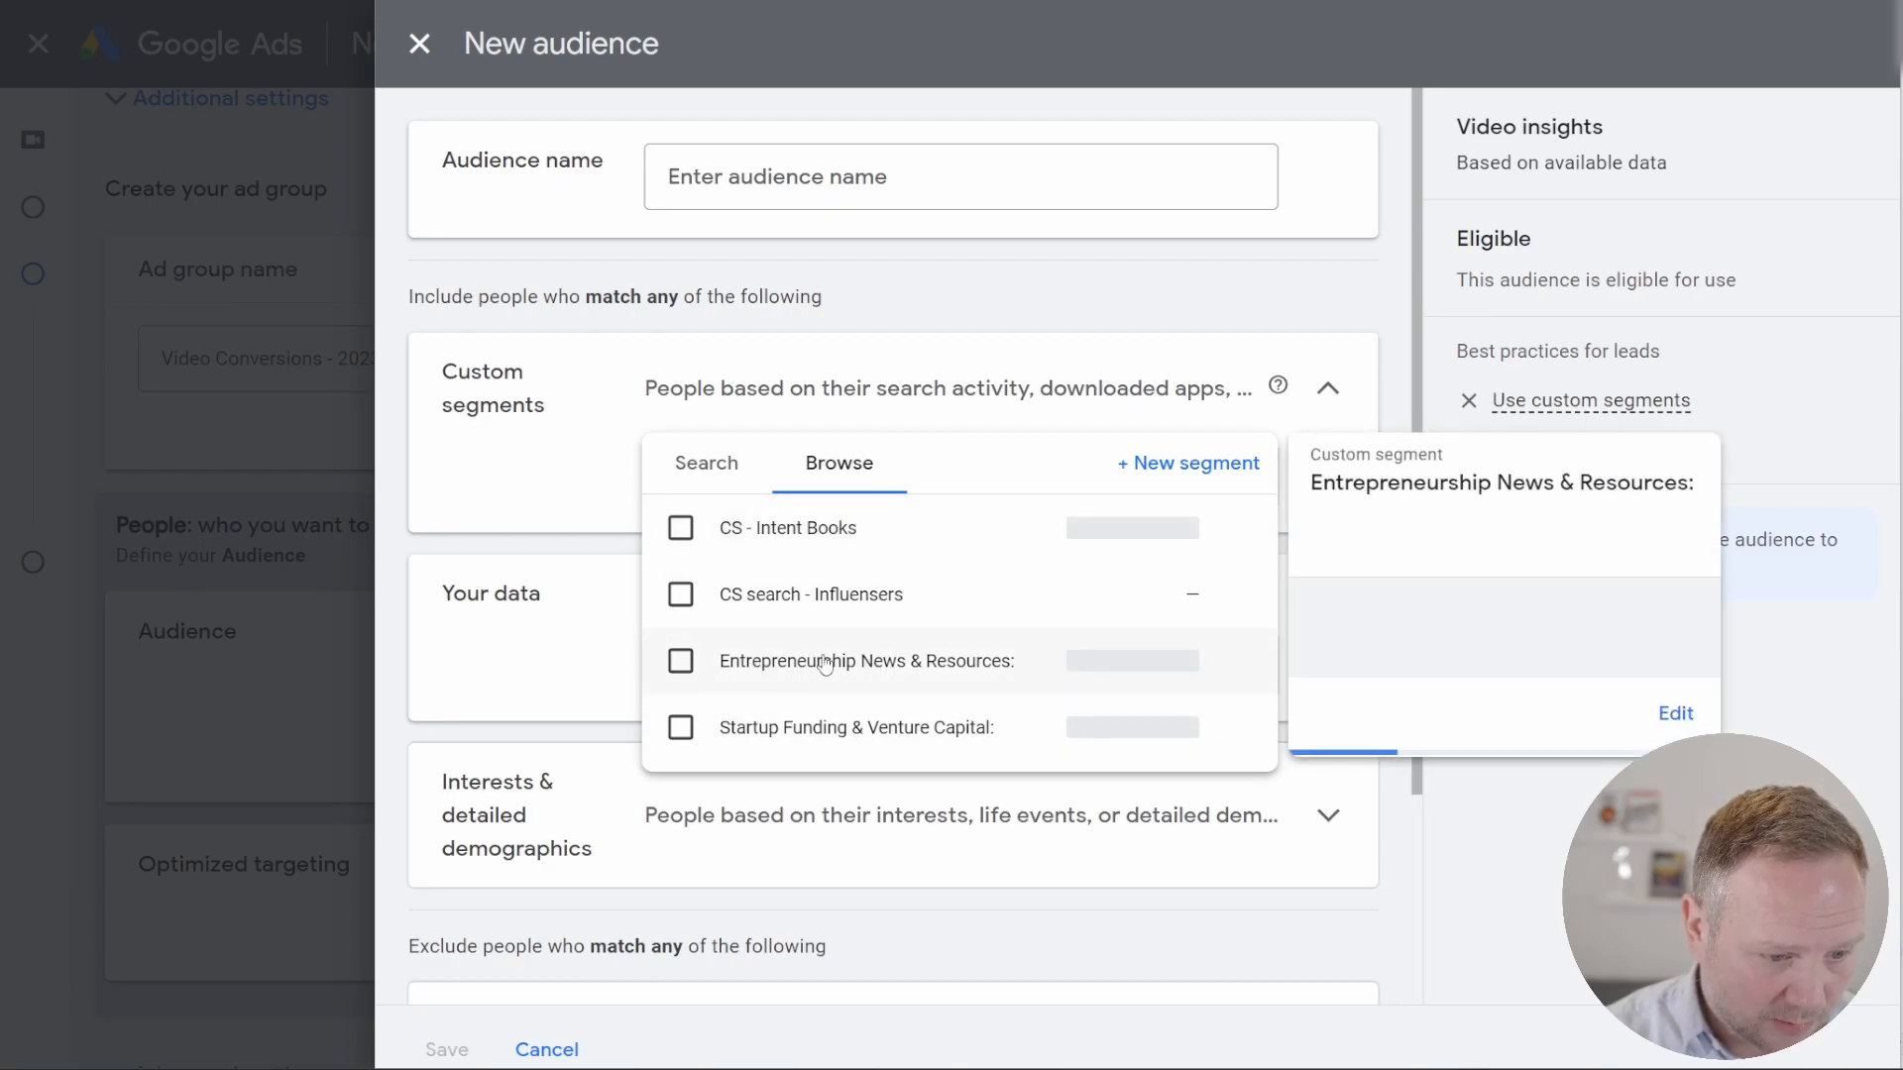
{"action": "left_click", "coordinate": [680, 661]}
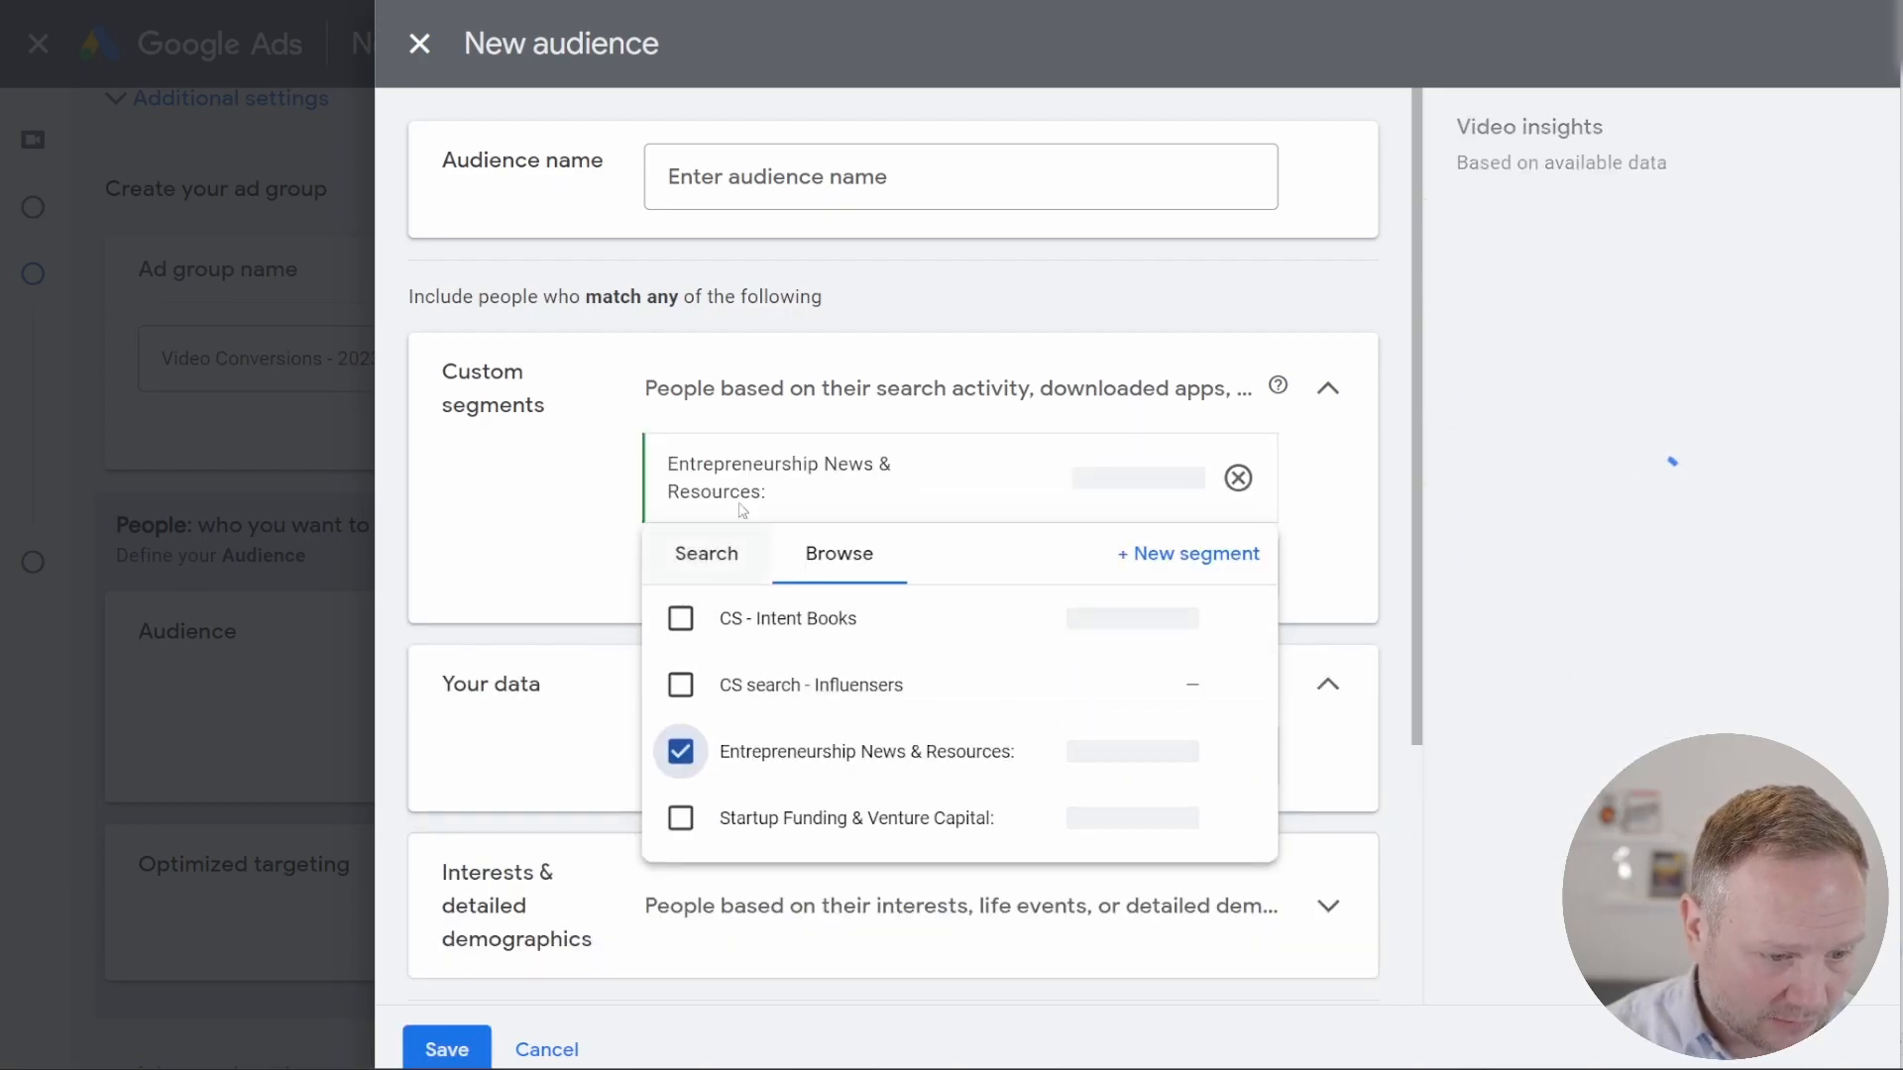
Step: Name the audience "Entrepreneurship News & Resources:", copying the first category's heading from ChatGPT
{"action": "left_click", "coordinate": [818, 173]}
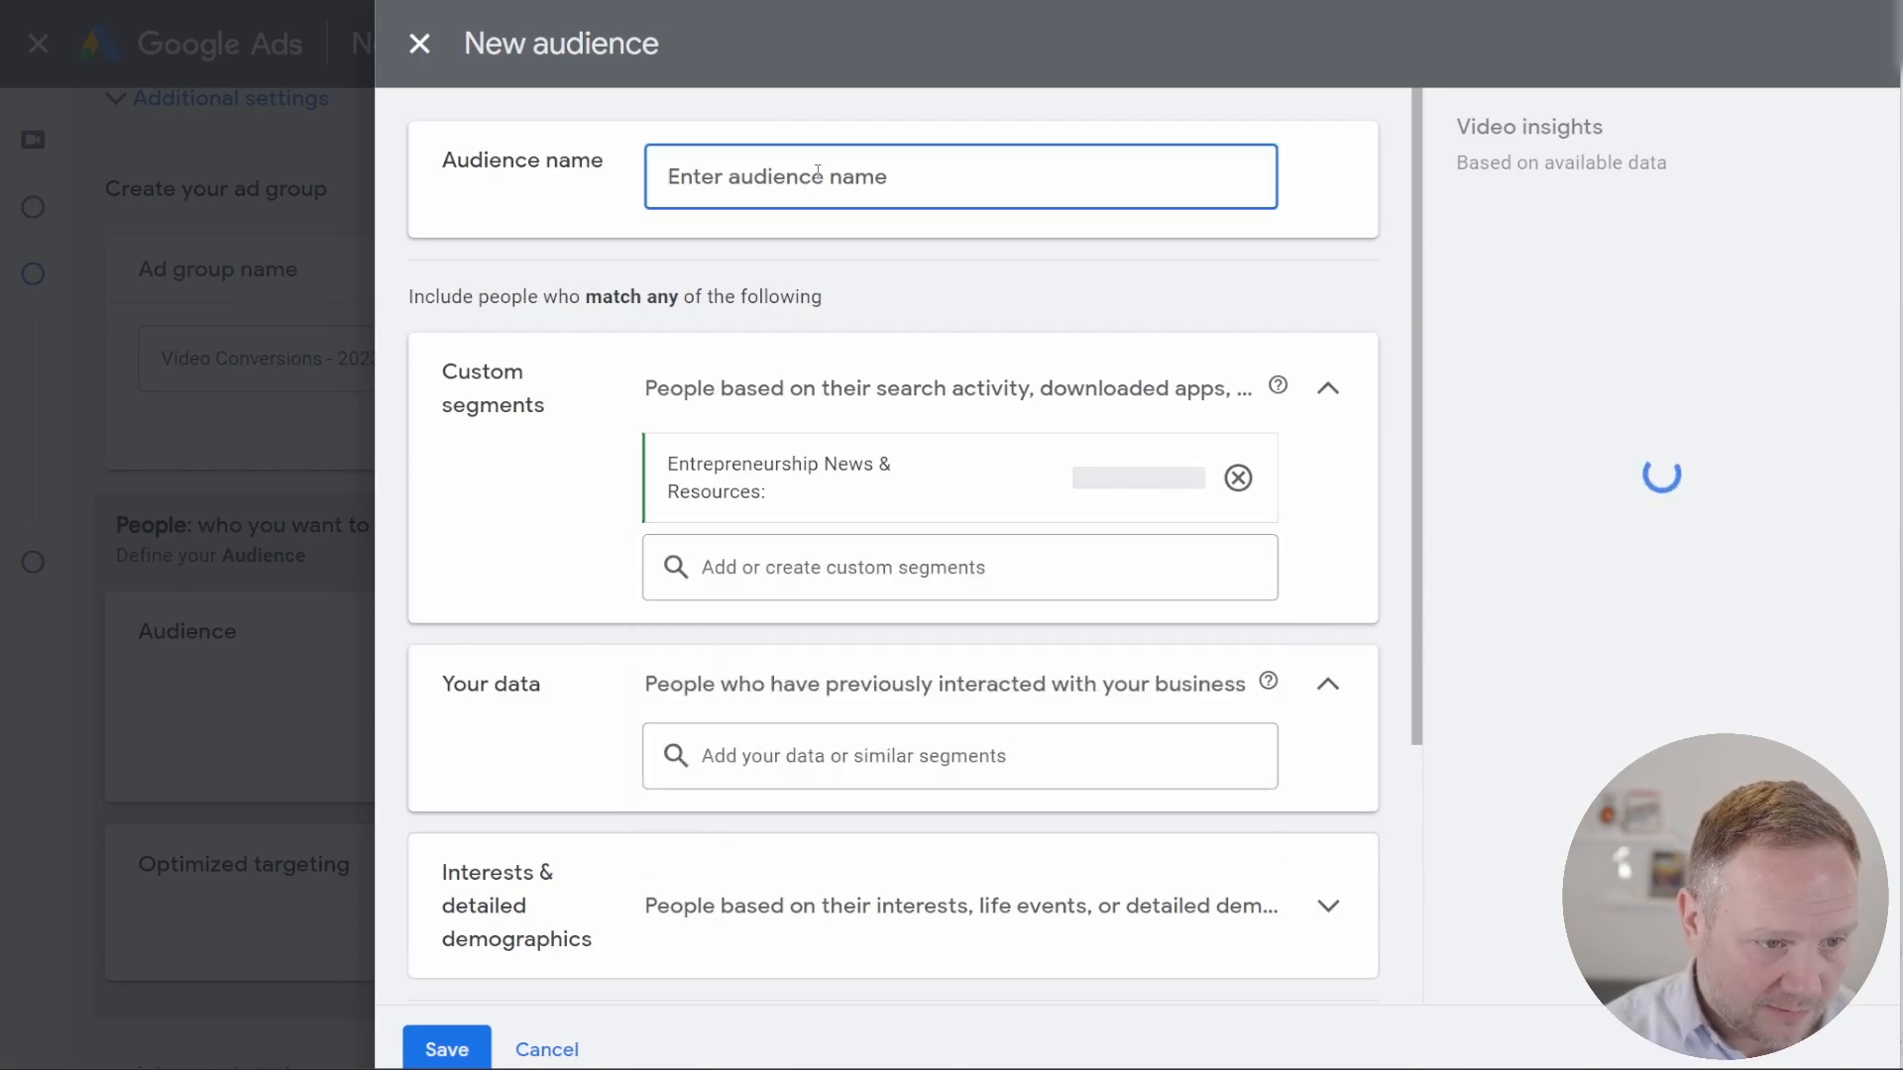
{"action": "left_click", "coordinate": [743, 3]}
{"action": "scroll", "coordinate": [915, 236], "scroll_direction": "up", "scroll_amount": 1}
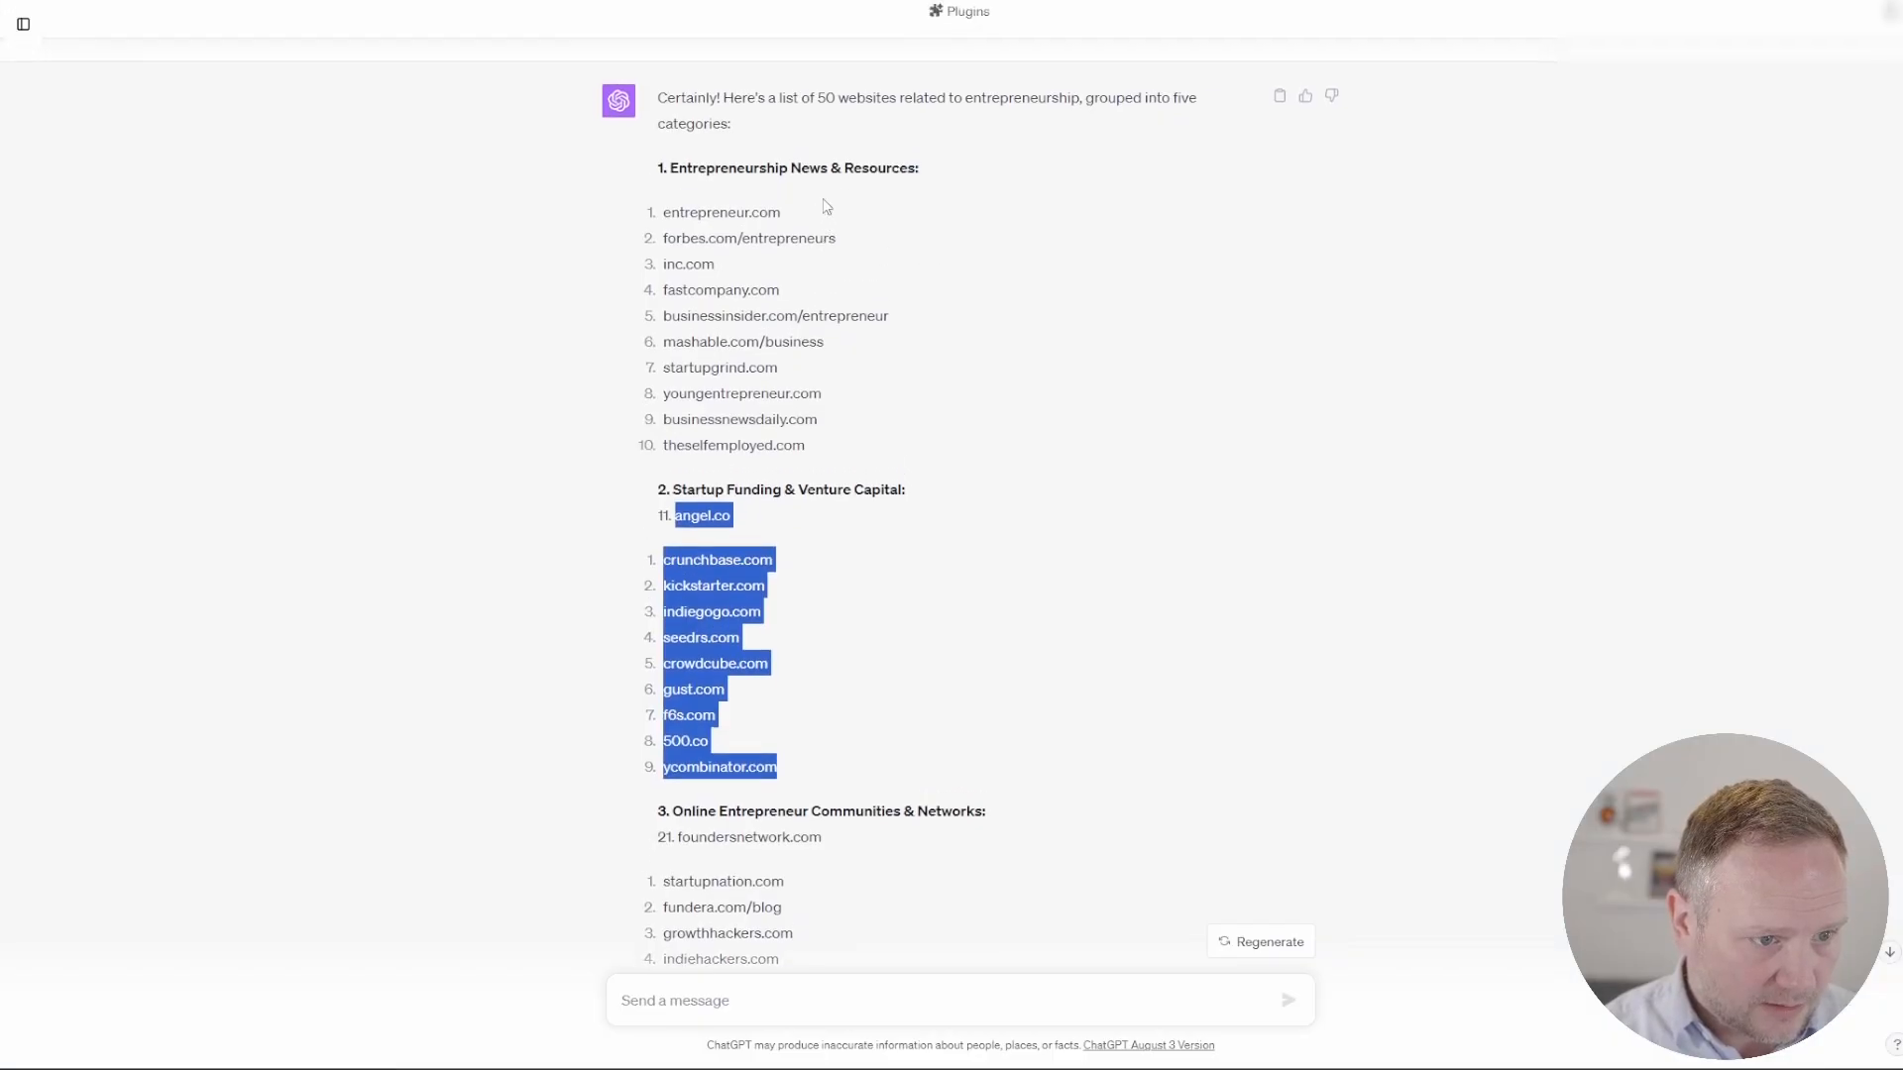
{"action": "left_click_drag", "start_coordinate": [932, 209], "coordinate": [691, 202]}
{"action": "right_click", "coordinate": [699, 203]}
{"action": "left_click", "coordinate": [719, 212]}
{"action": "left_click", "coordinate": [693, 2]}
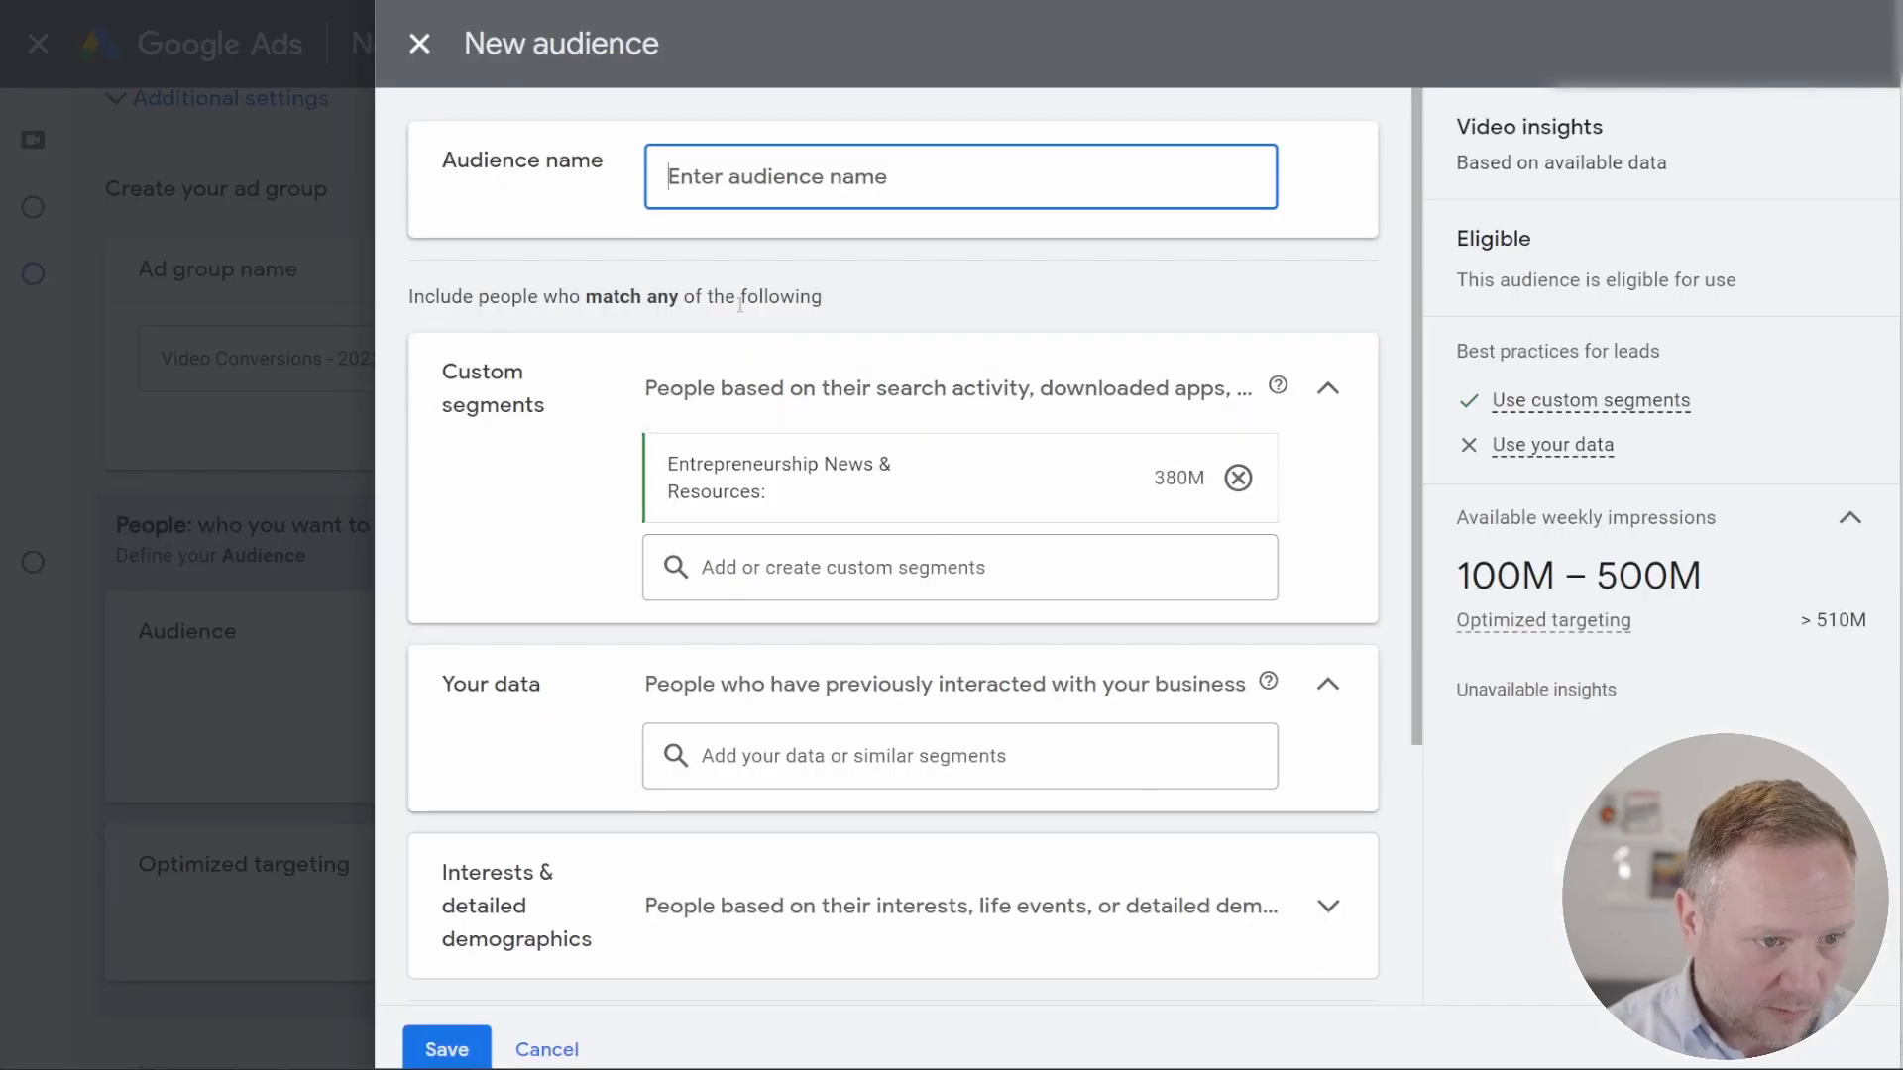
{"action": "key", "text": "ctrl+v"}
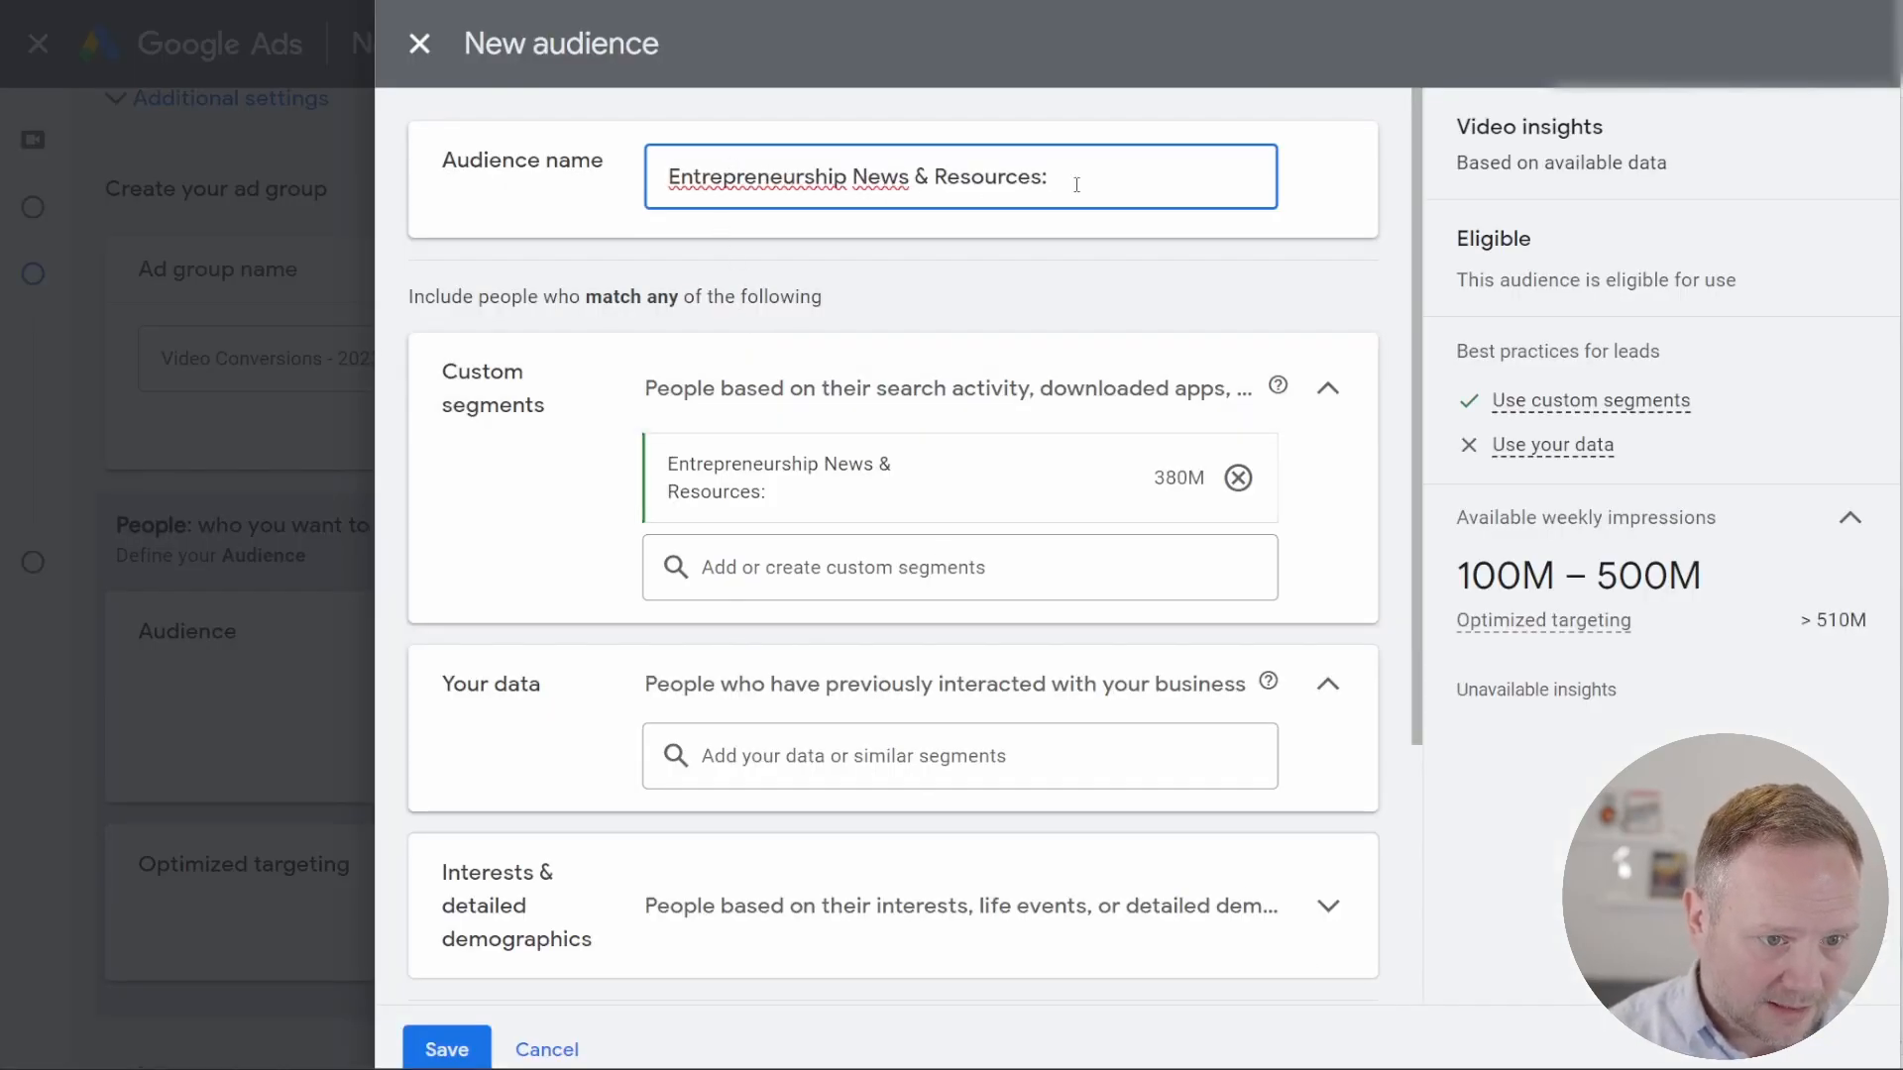
Step: Exclude females from the new audience's gender demographics, leaving Male and Unknown included
{"action": "scroll", "coordinate": [909, 677], "scroll_direction": "down", "scroll_amount": 4}
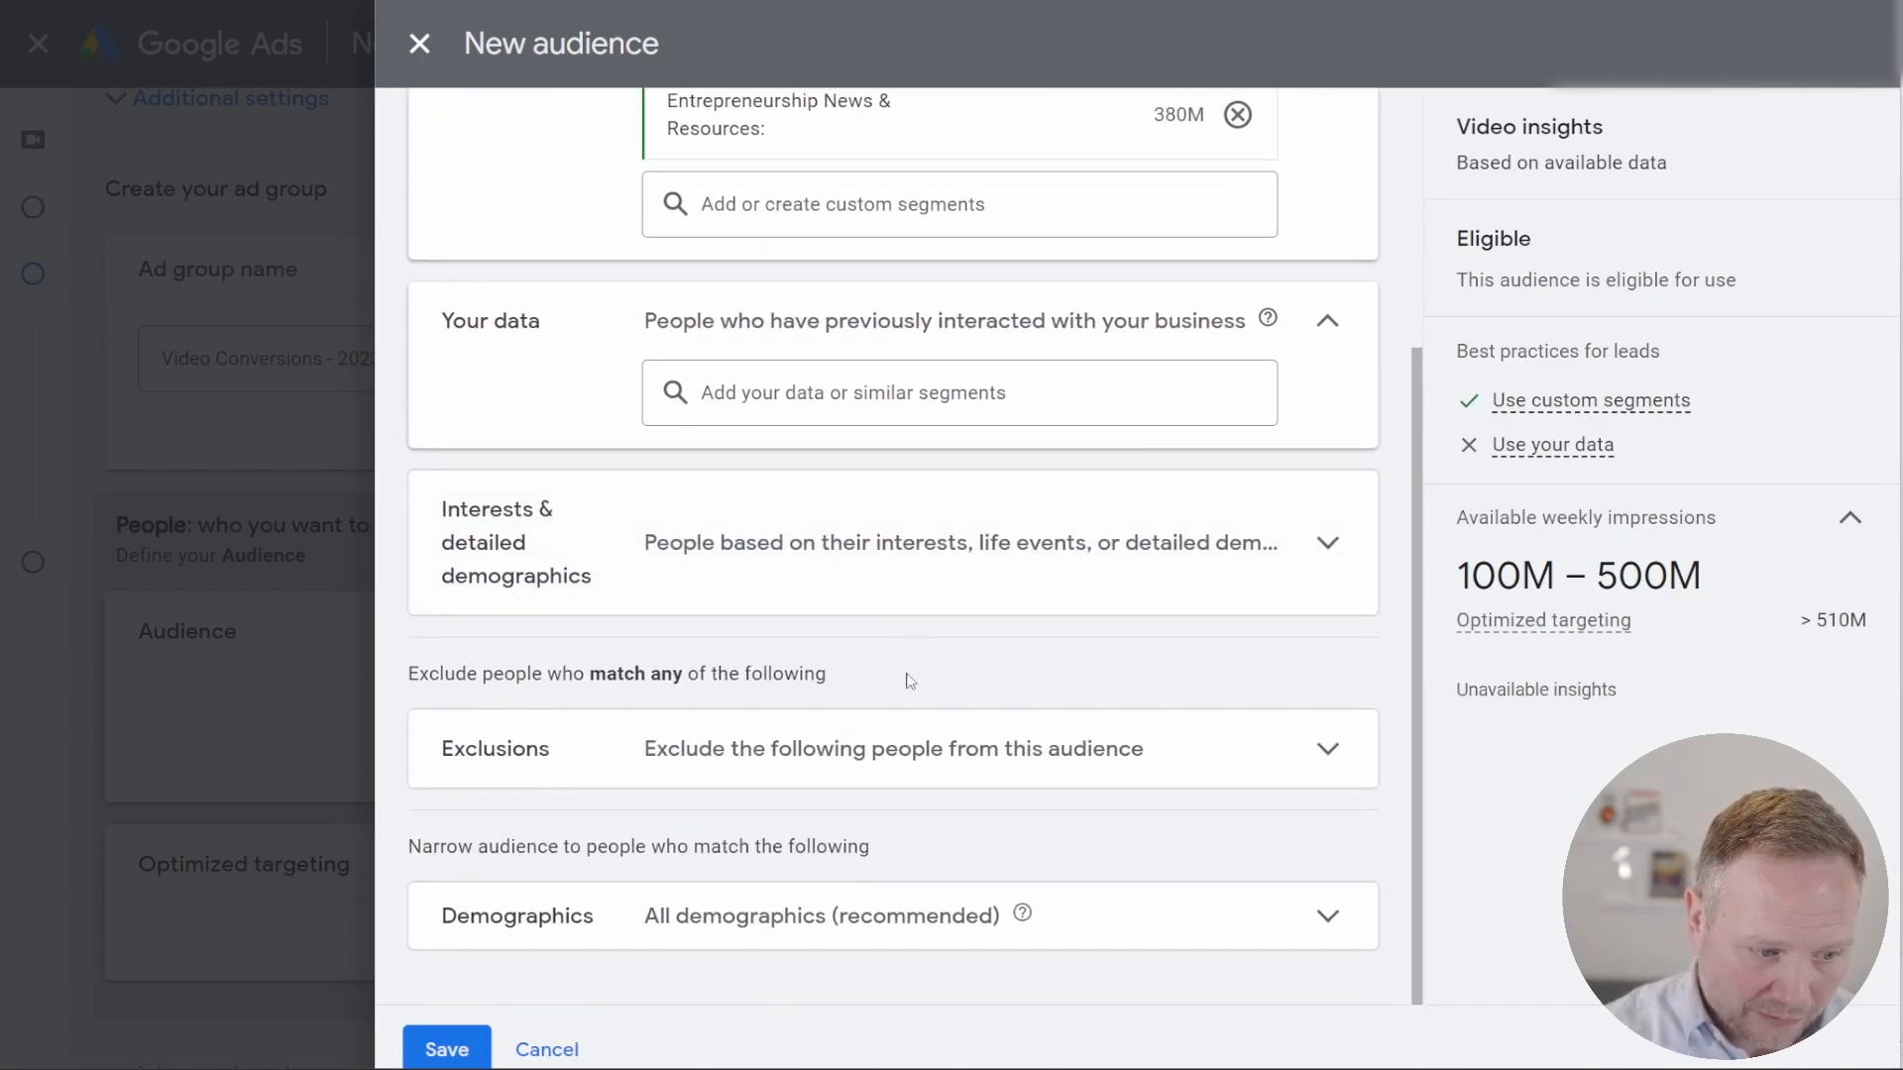
{"action": "left_click", "coordinate": [1135, 928]}
{"action": "scroll", "coordinate": [756, 905], "scroll_direction": "down", "scroll_amount": 4}
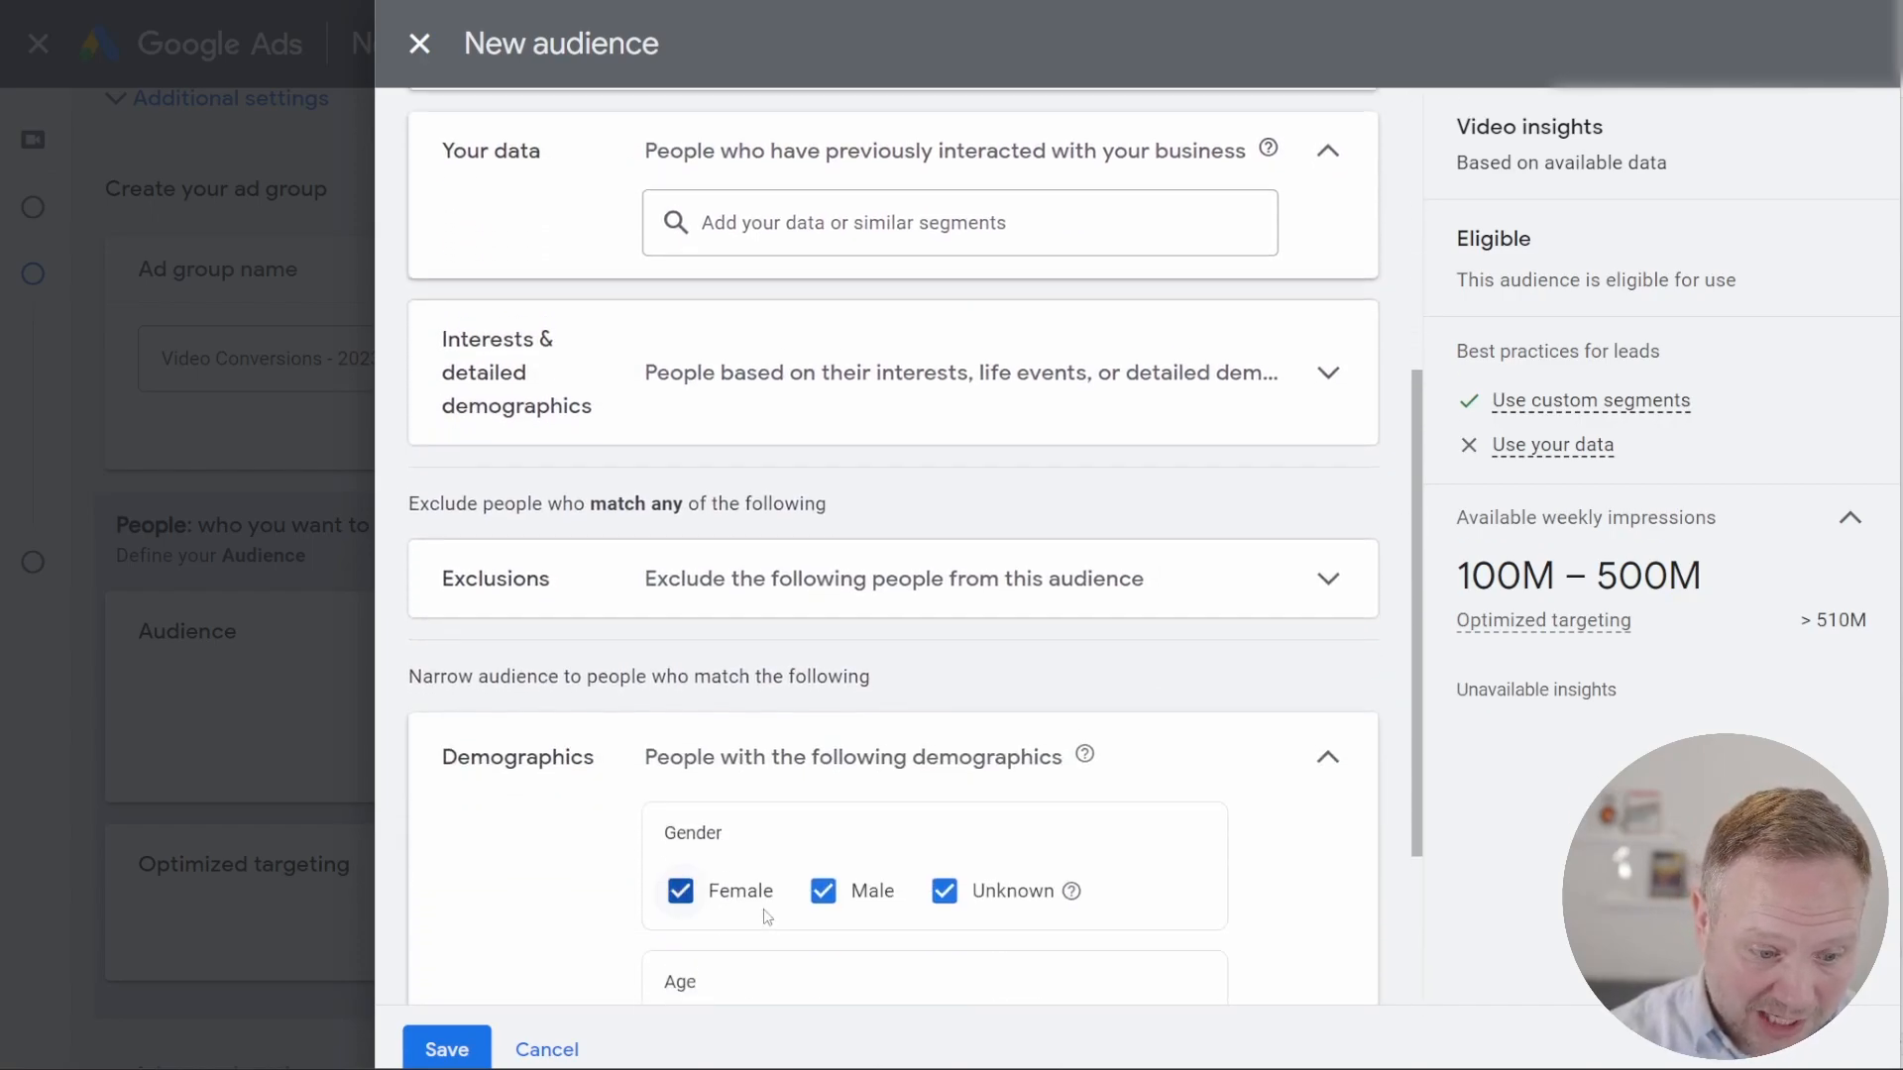
{"action": "scroll", "coordinate": [801, 831], "scroll_direction": "down", "scroll_amount": 1}
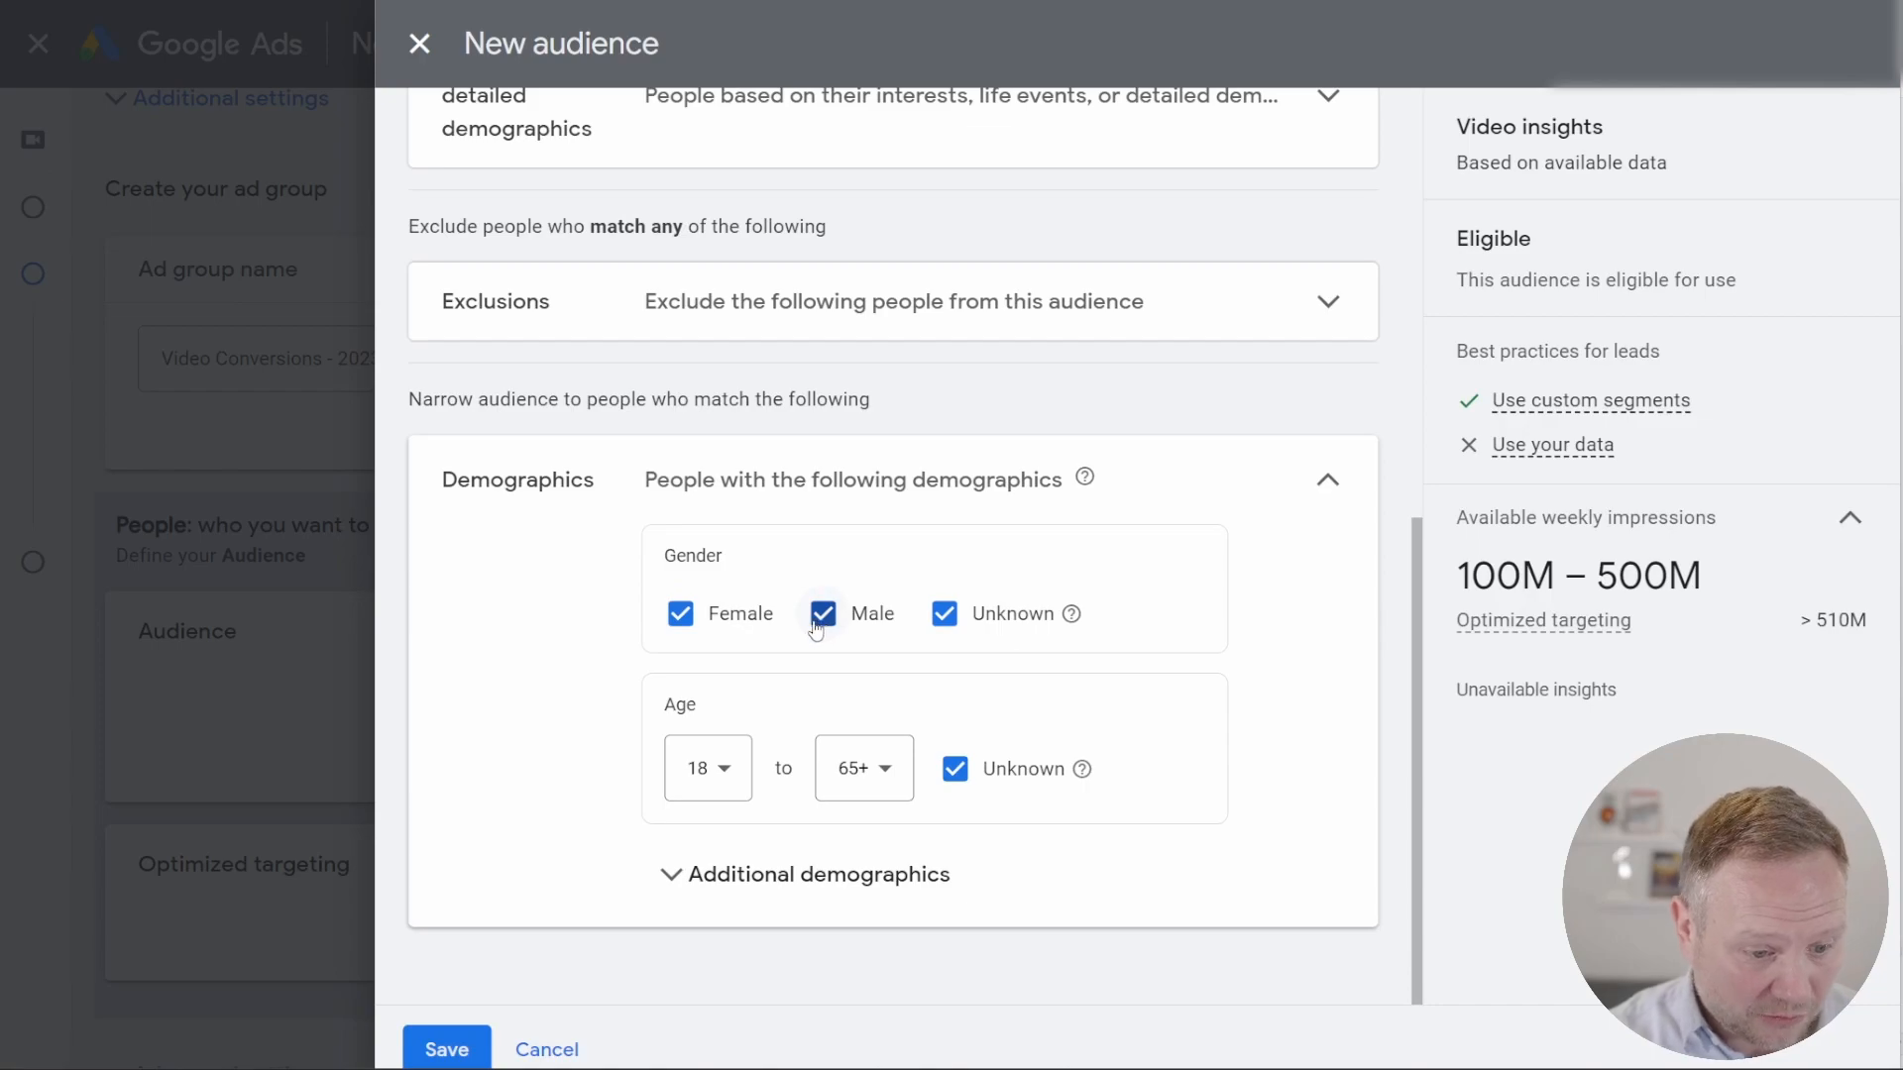
{"action": "left_click", "coordinate": [814, 619]}
{"action": "left_click", "coordinate": [820, 615]}
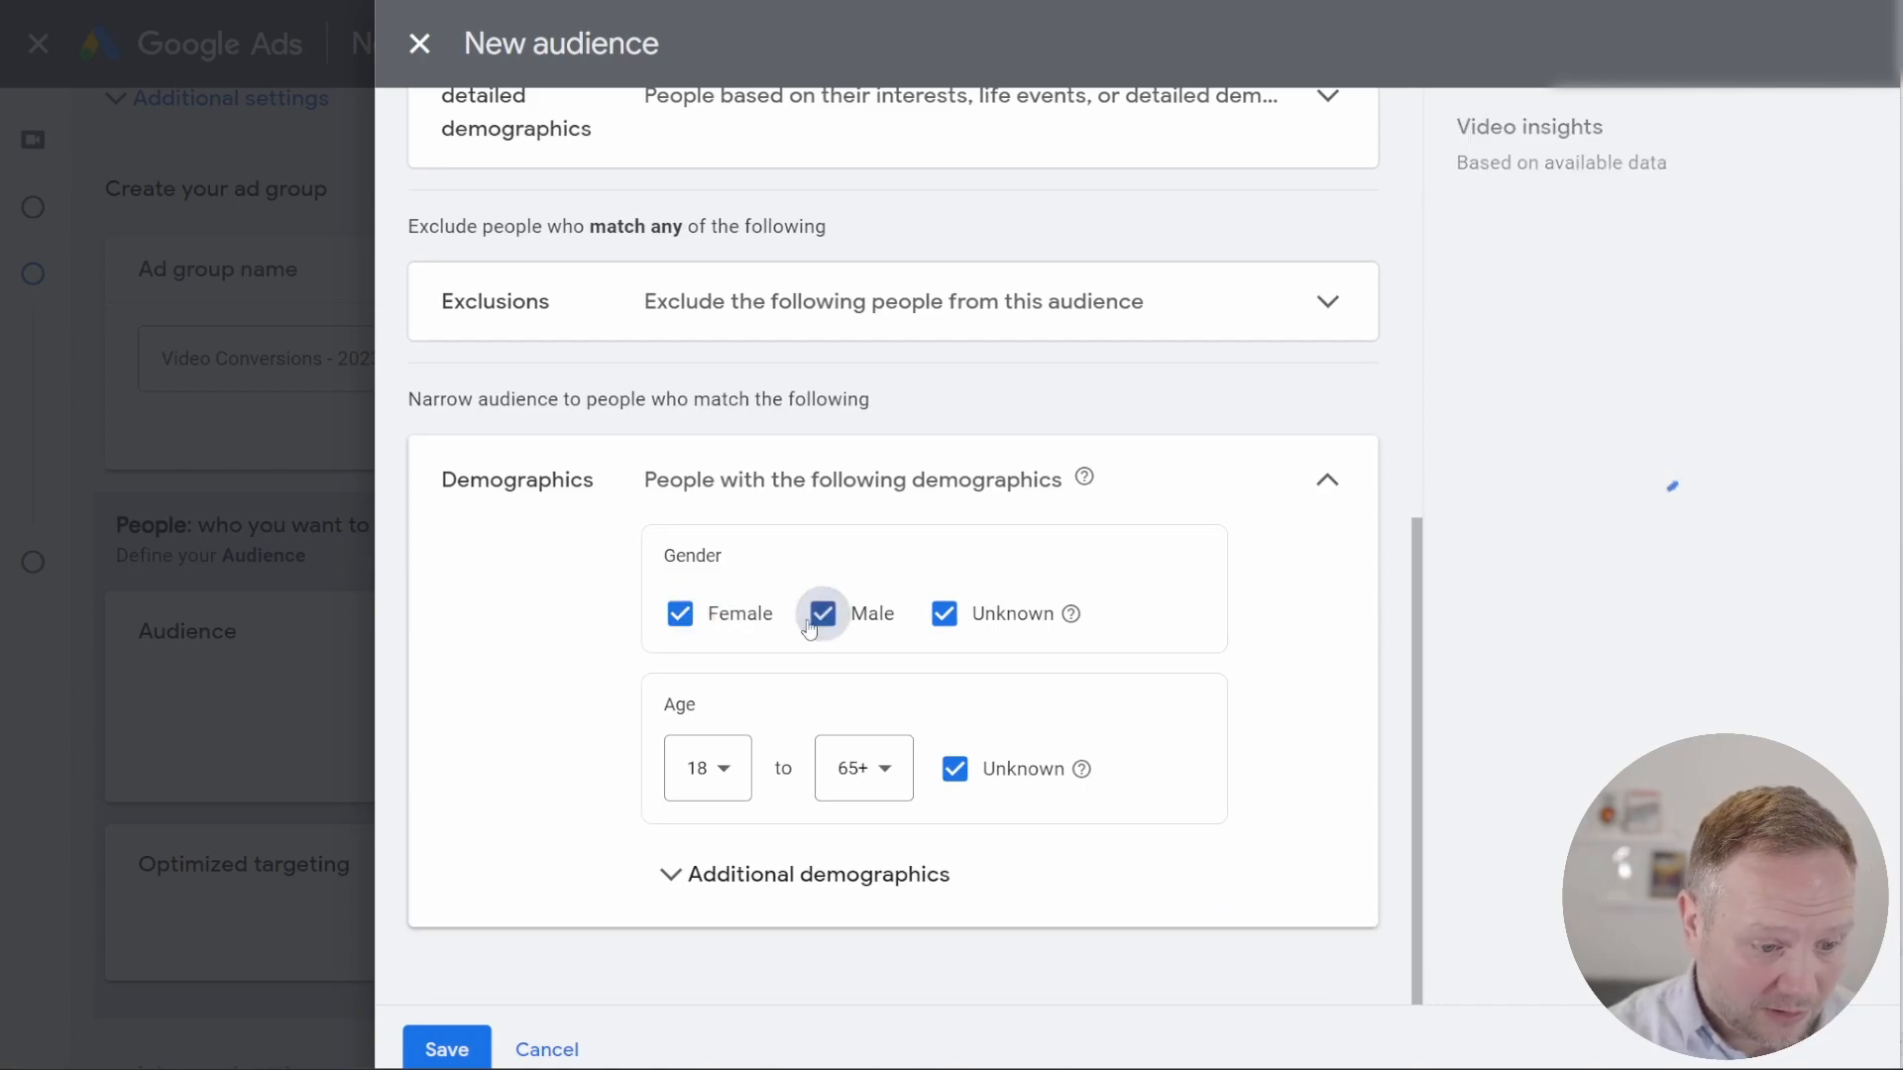
{"action": "left_click", "coordinate": [684, 626]}
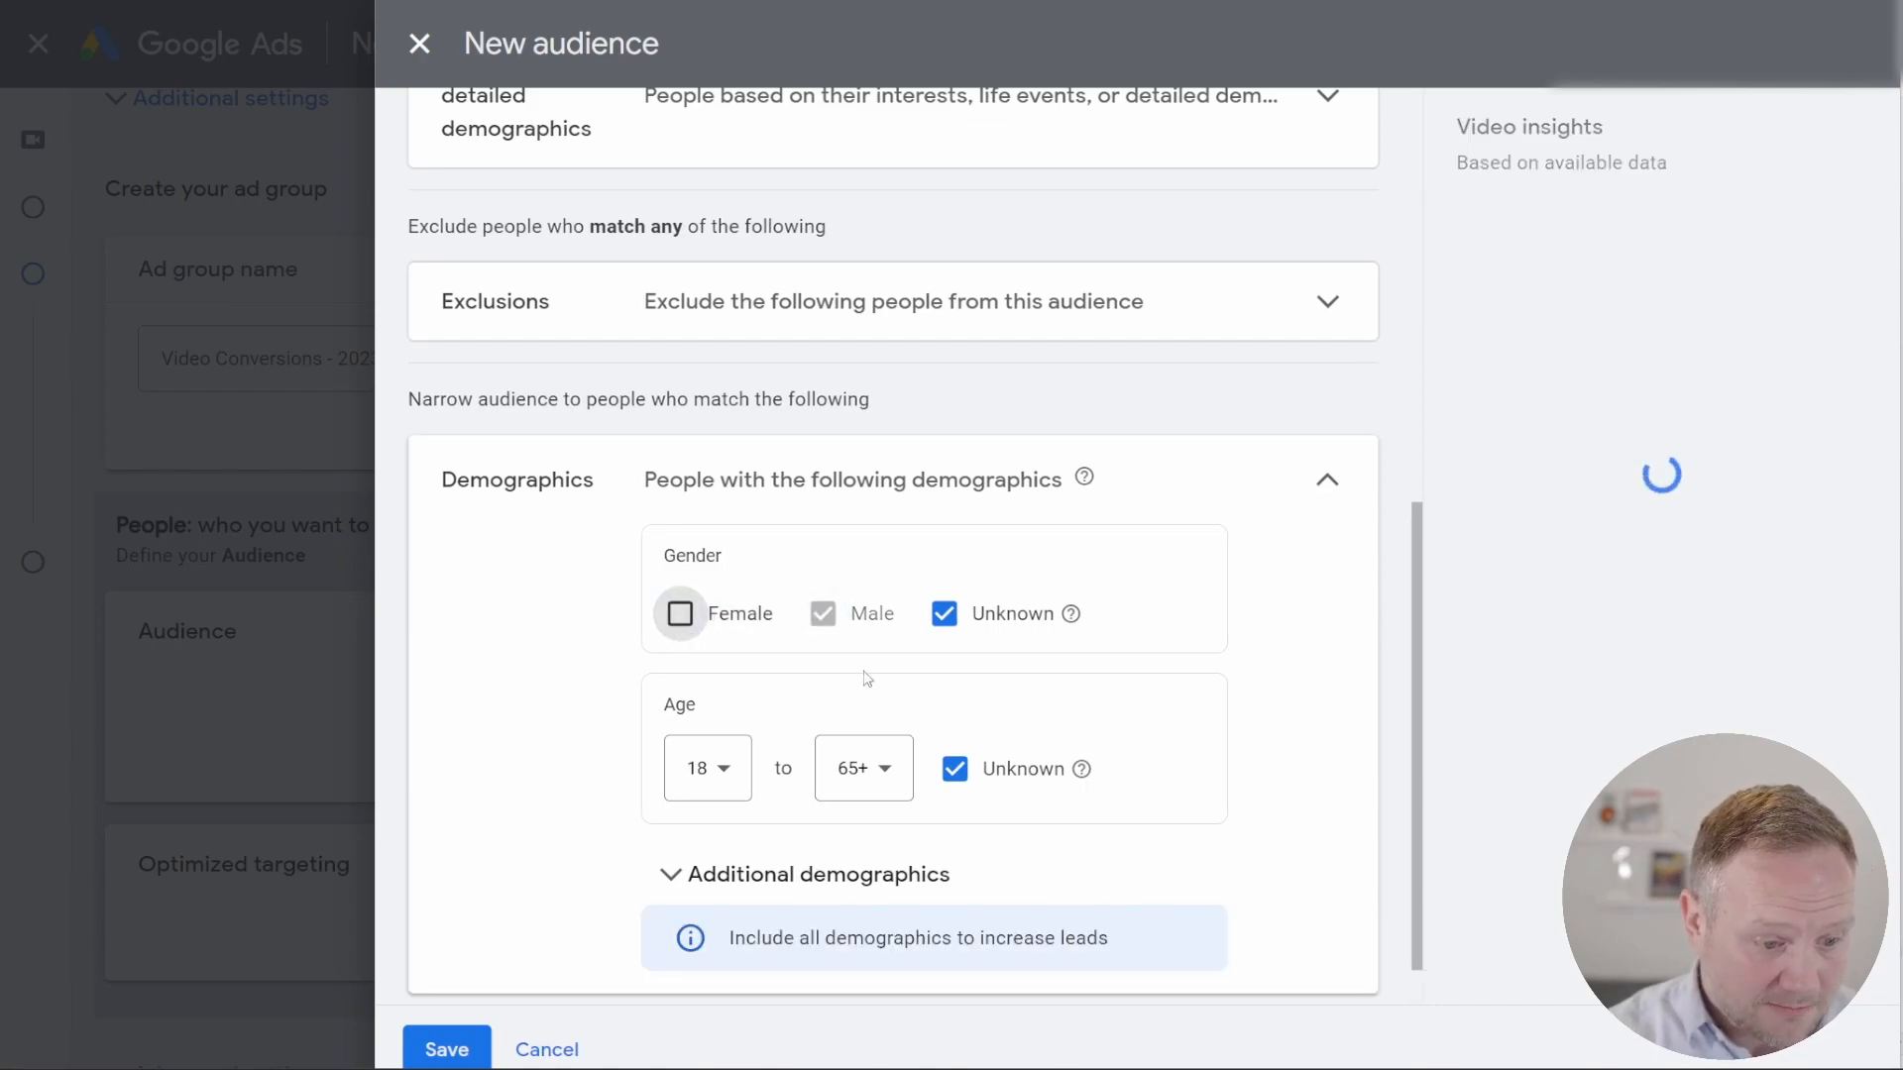
Step: Limit the audience's age range to 45 to 64 and exclude people of unknown age
{"action": "left_click", "coordinate": [704, 790]}
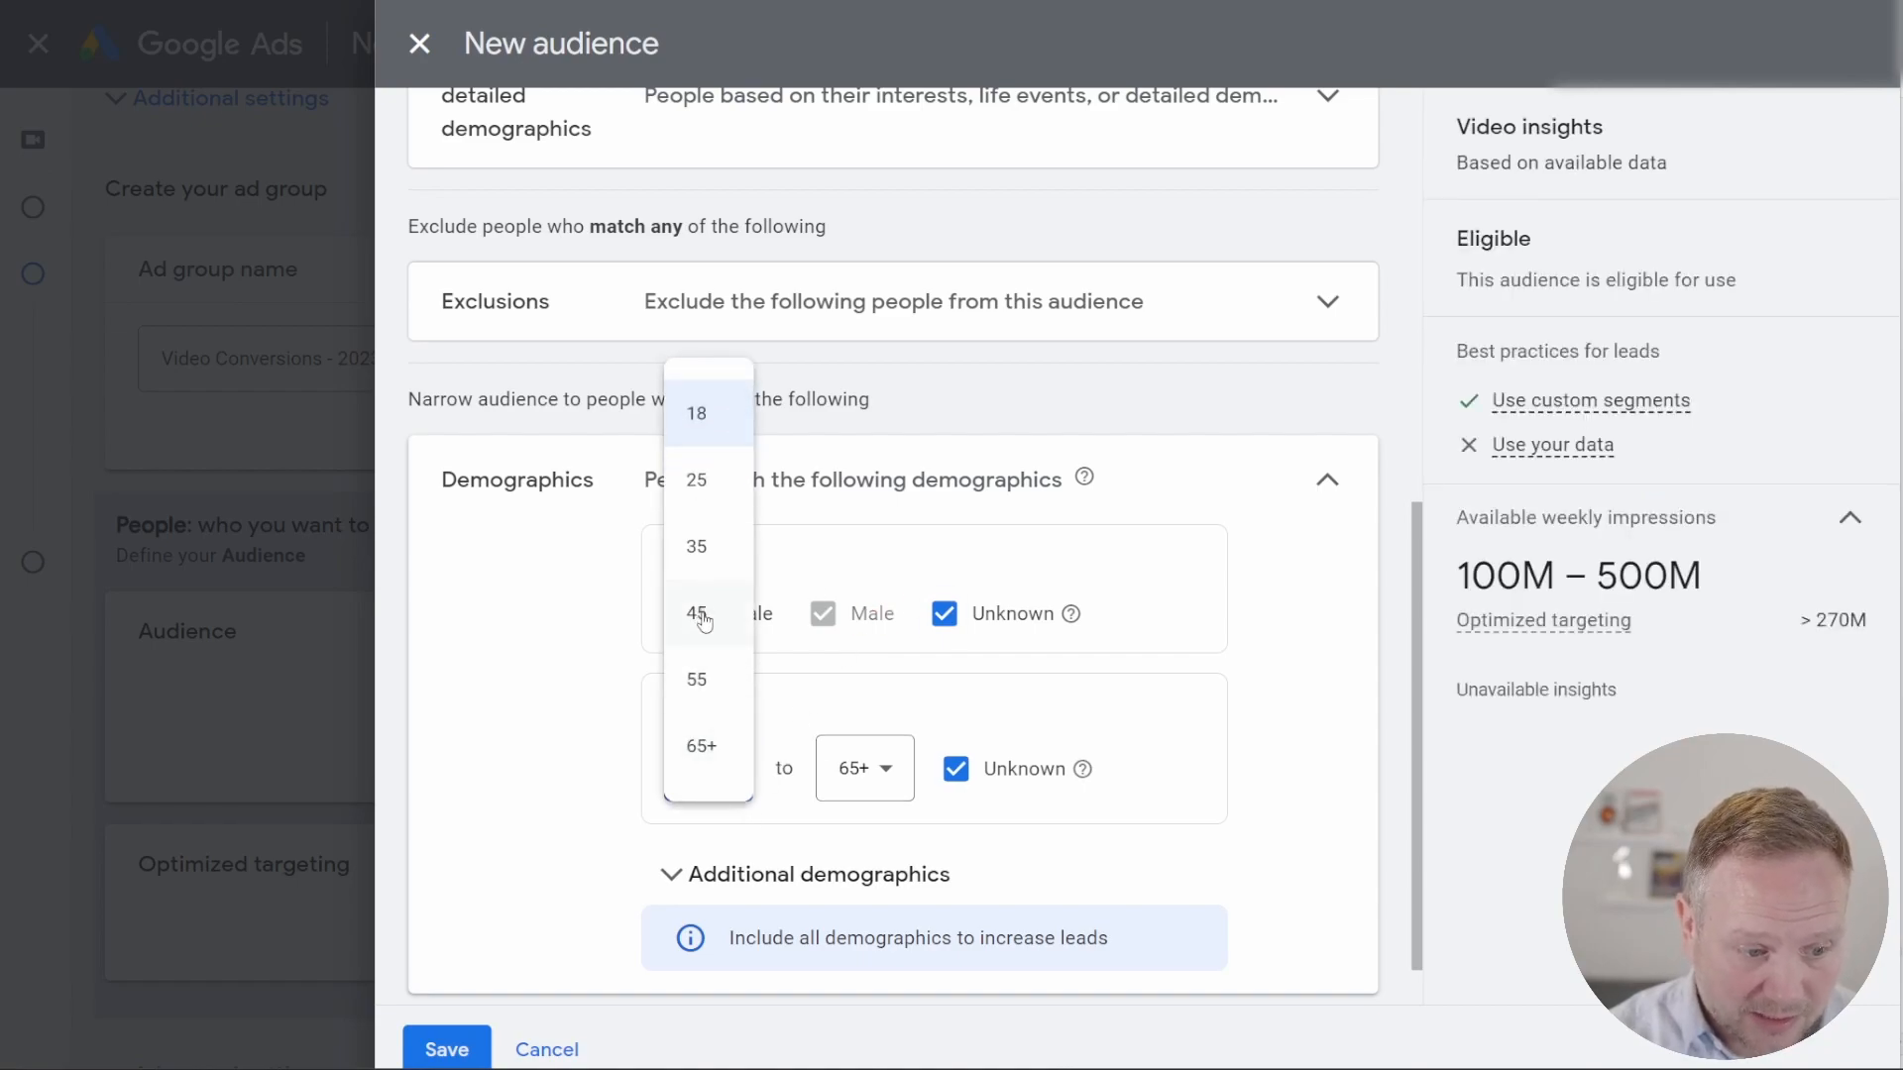
{"action": "left_click", "coordinate": [702, 616]}
{"action": "left_click", "coordinate": [880, 775]}
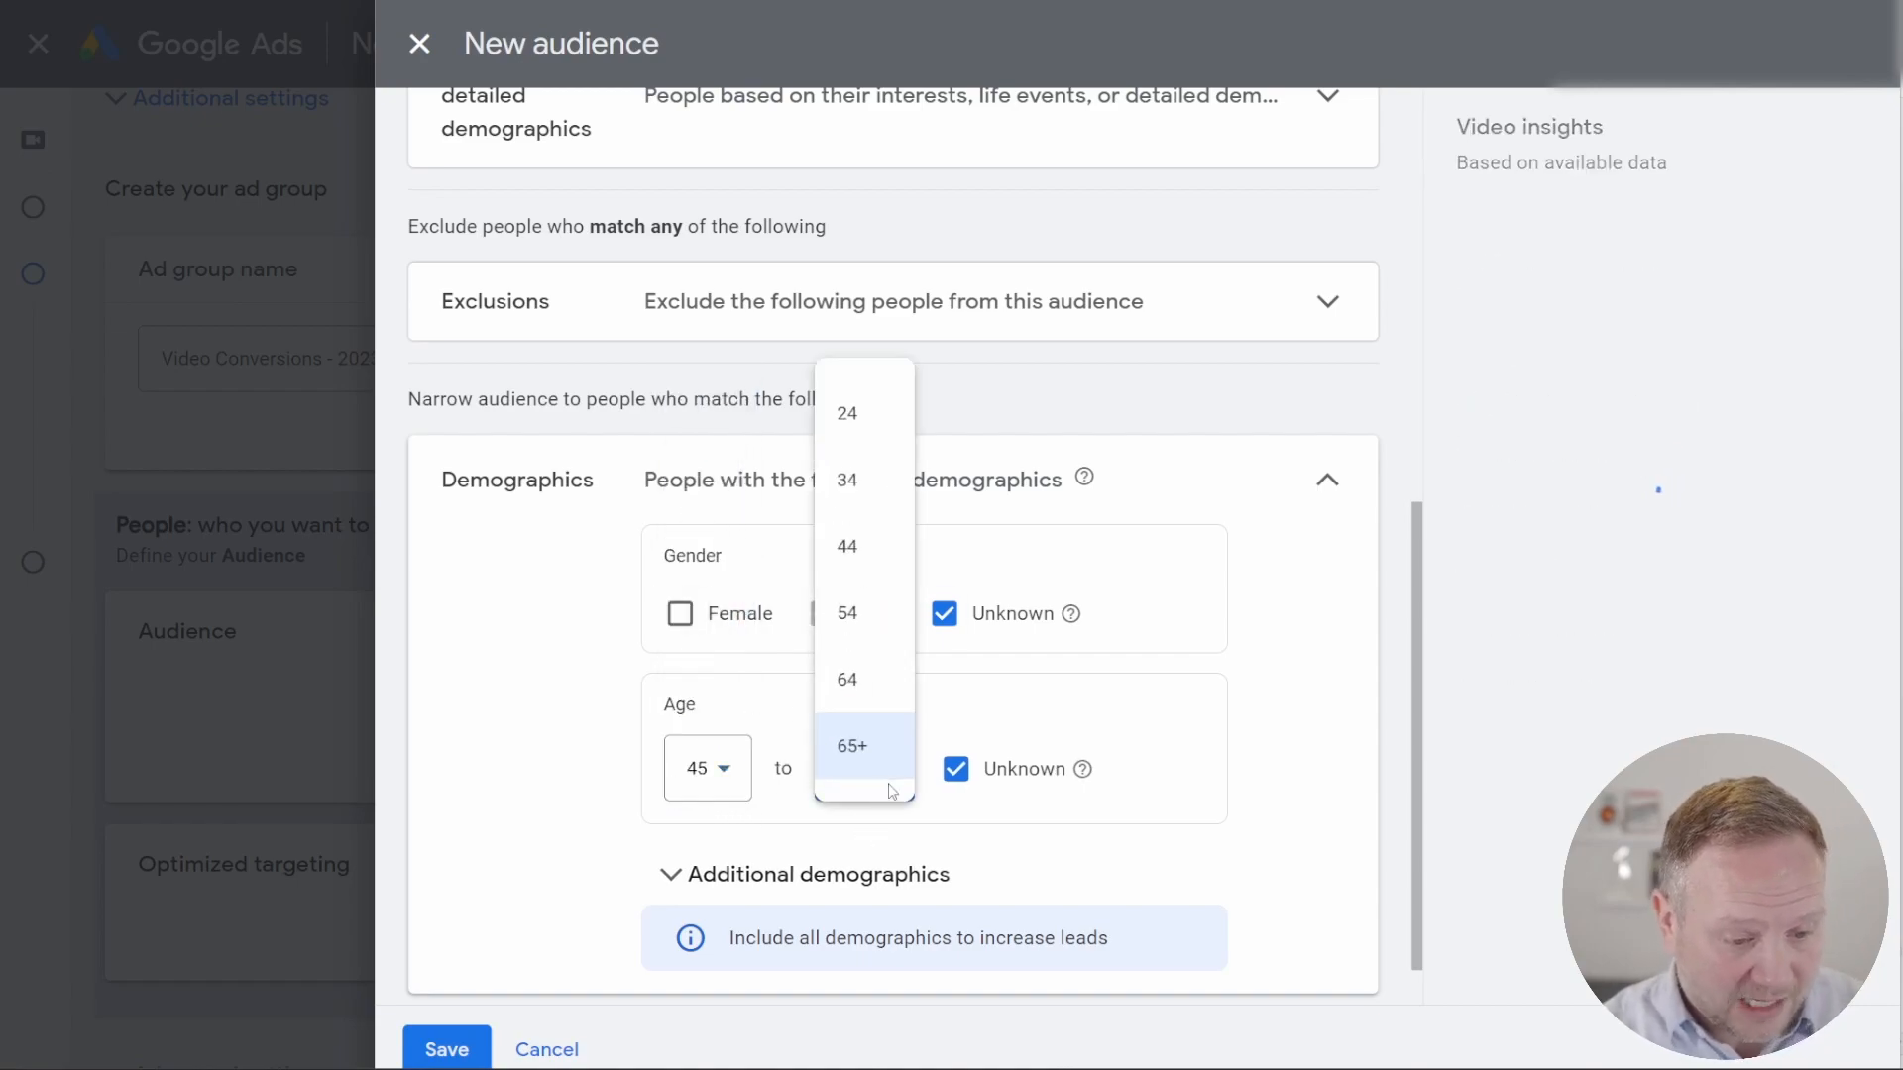
{"action": "left_click", "coordinate": [854, 684]}
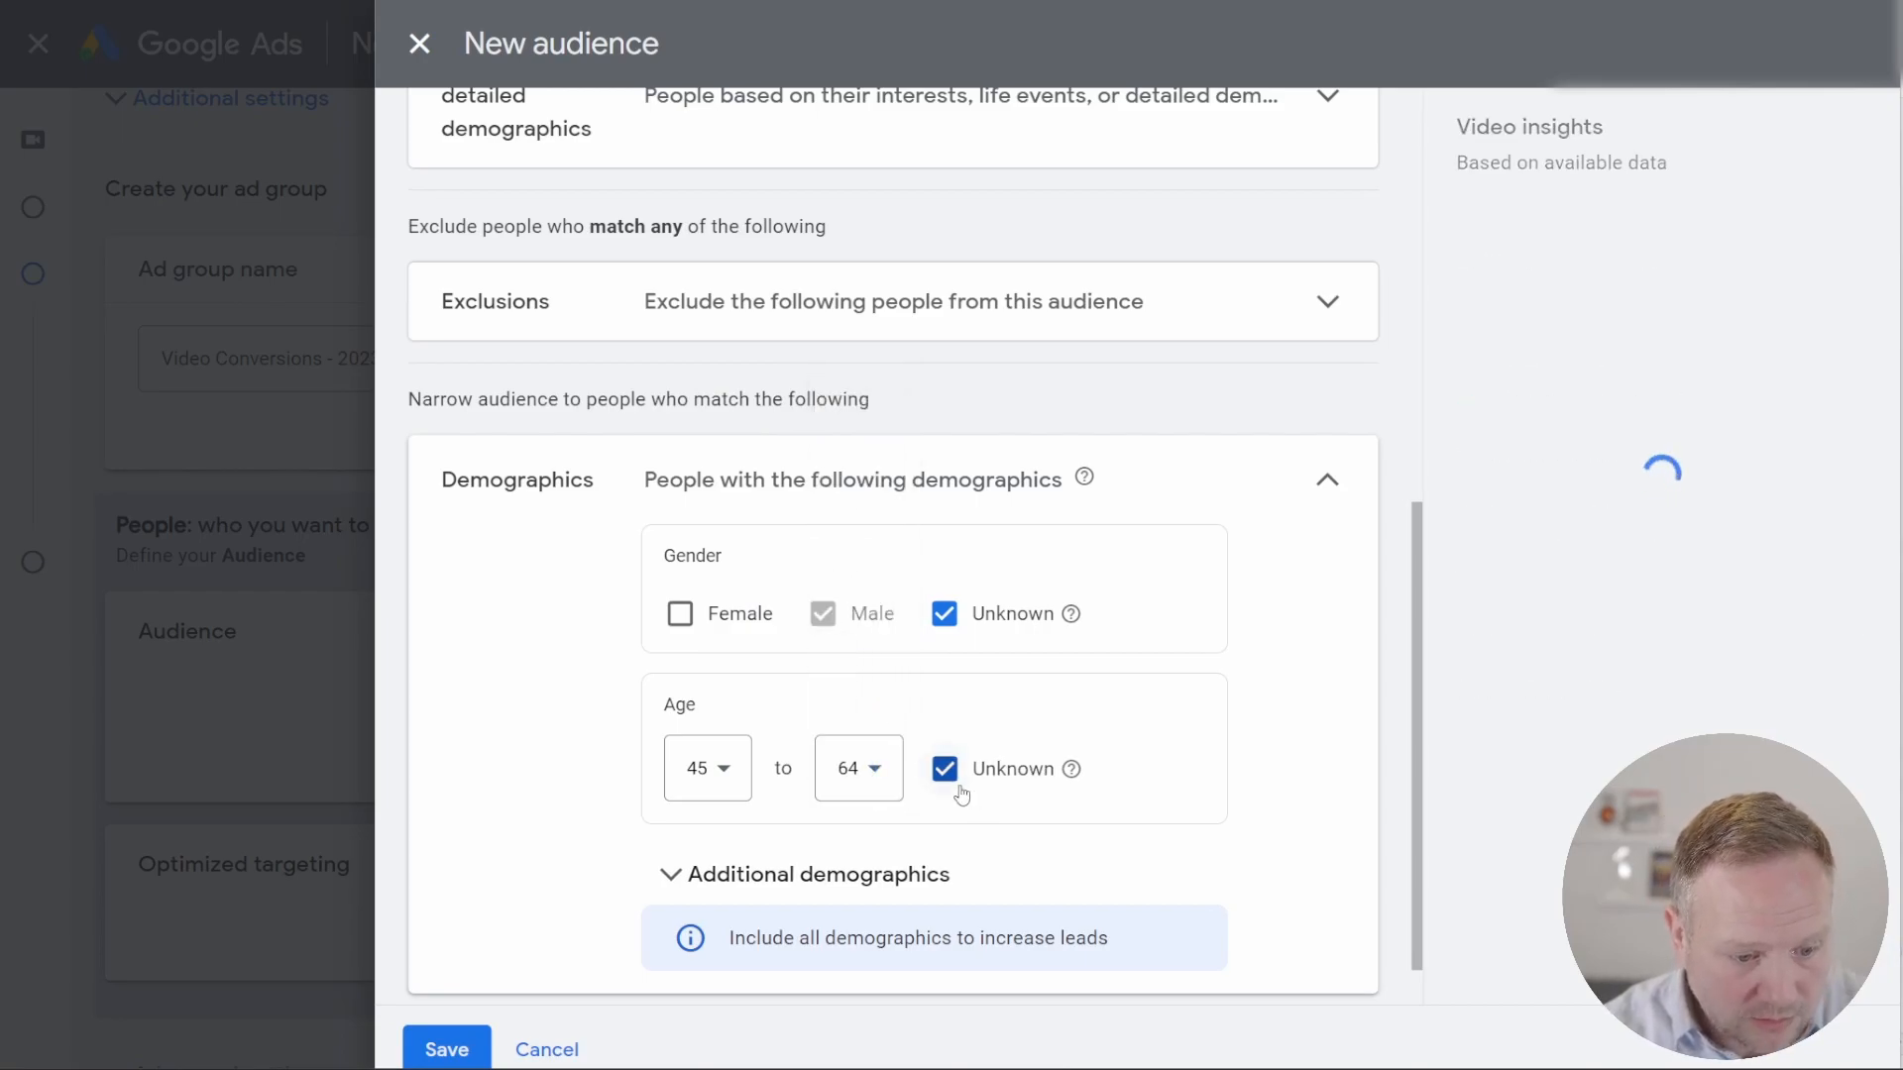
{"action": "scroll", "coordinate": [962, 792], "scroll_direction": "down", "scroll_amount": 1}
{"action": "left_click", "coordinate": [944, 702]}
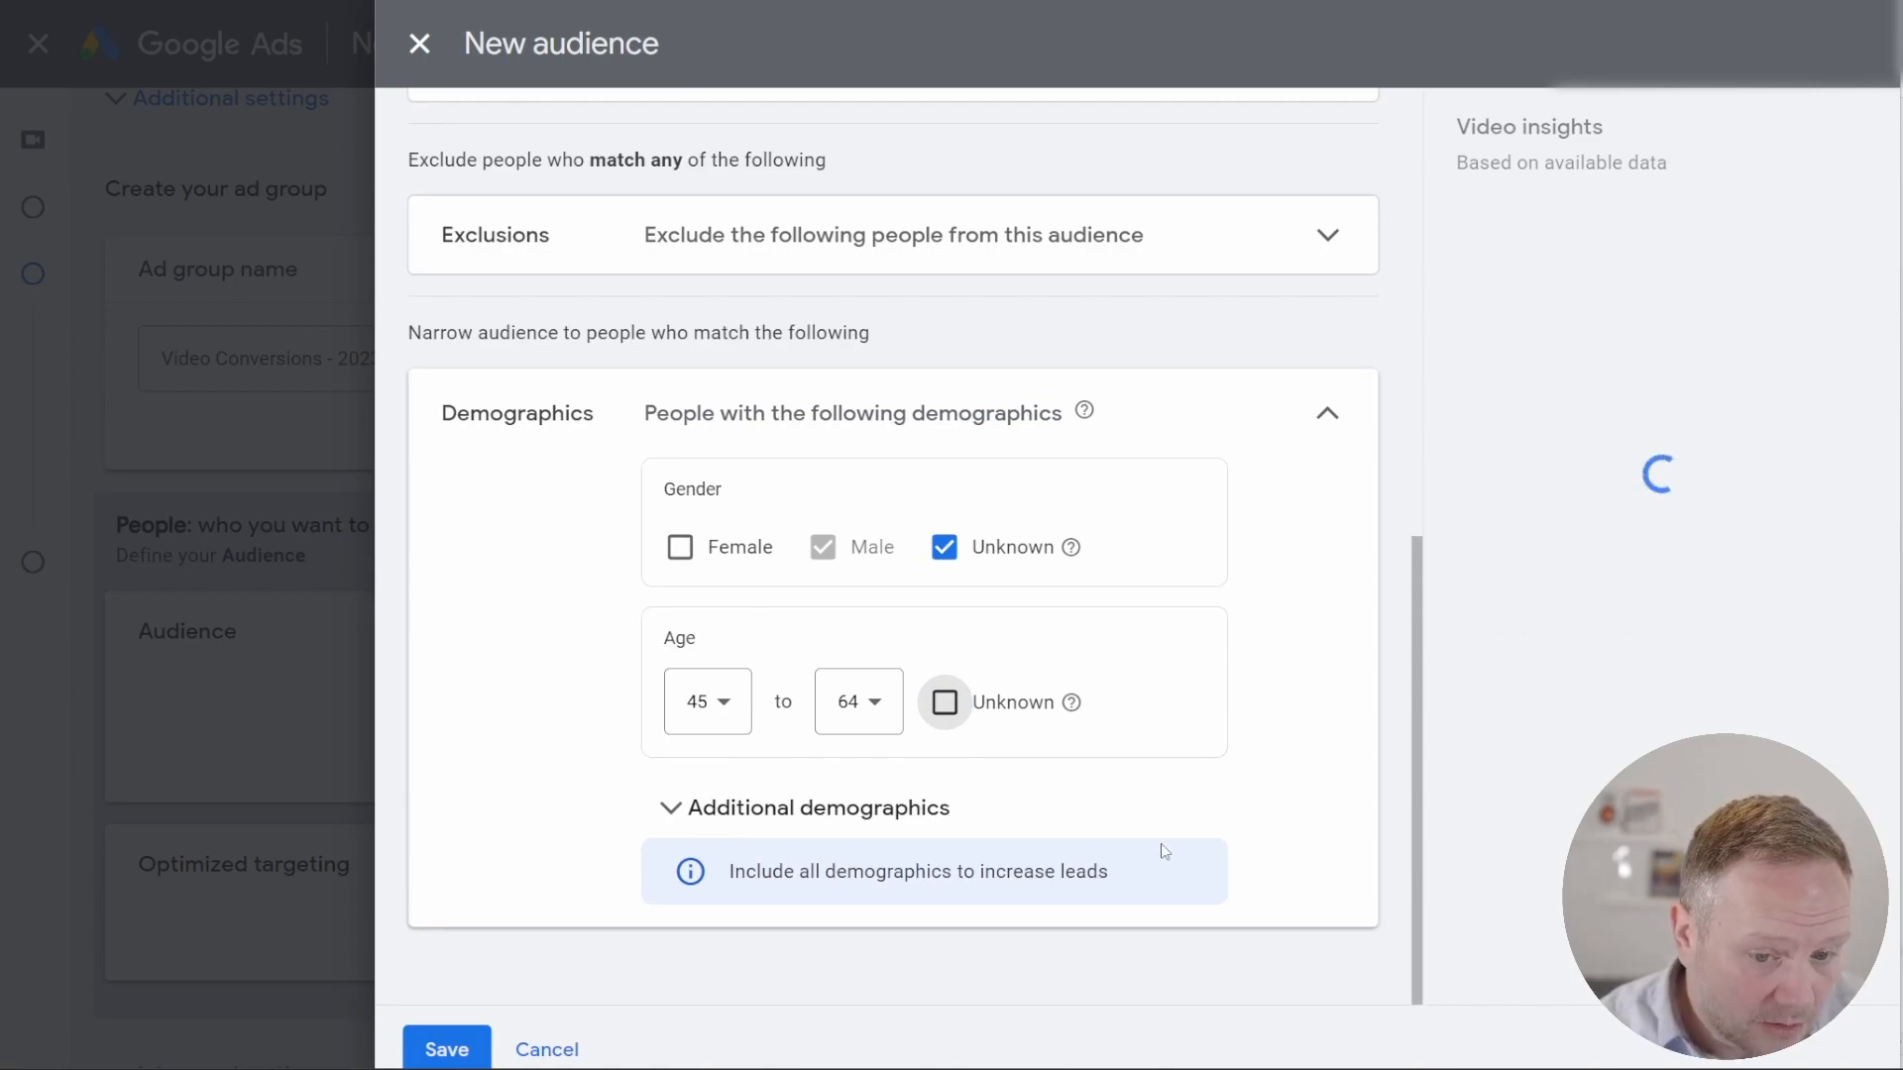
Step: Check the audience's name and settings, and save it as "Entrepreneurship News & Resources"
{"action": "scroll", "coordinate": [1216, 667], "scroll_direction": "up", "scroll_amount": 5}
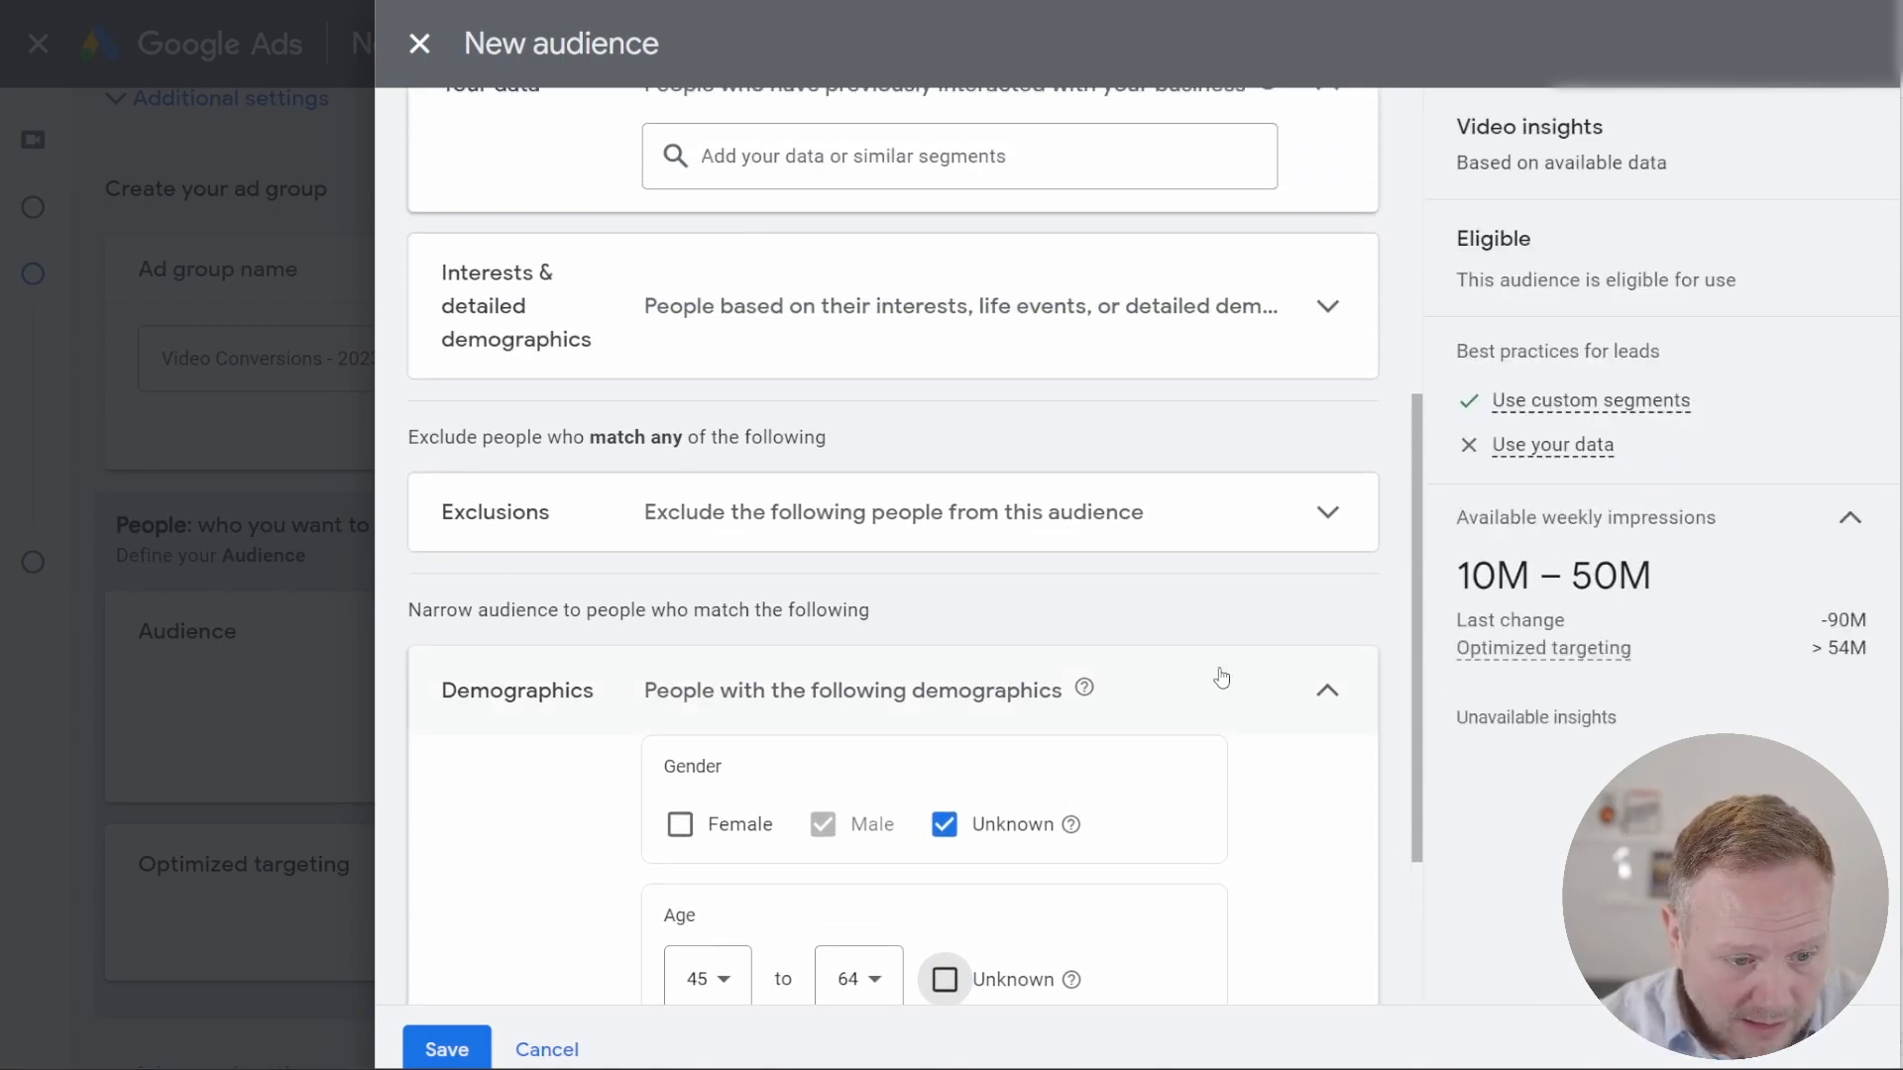
{"action": "scroll", "coordinate": [1163, 565], "scroll_direction": "up", "scroll_amount": 3}
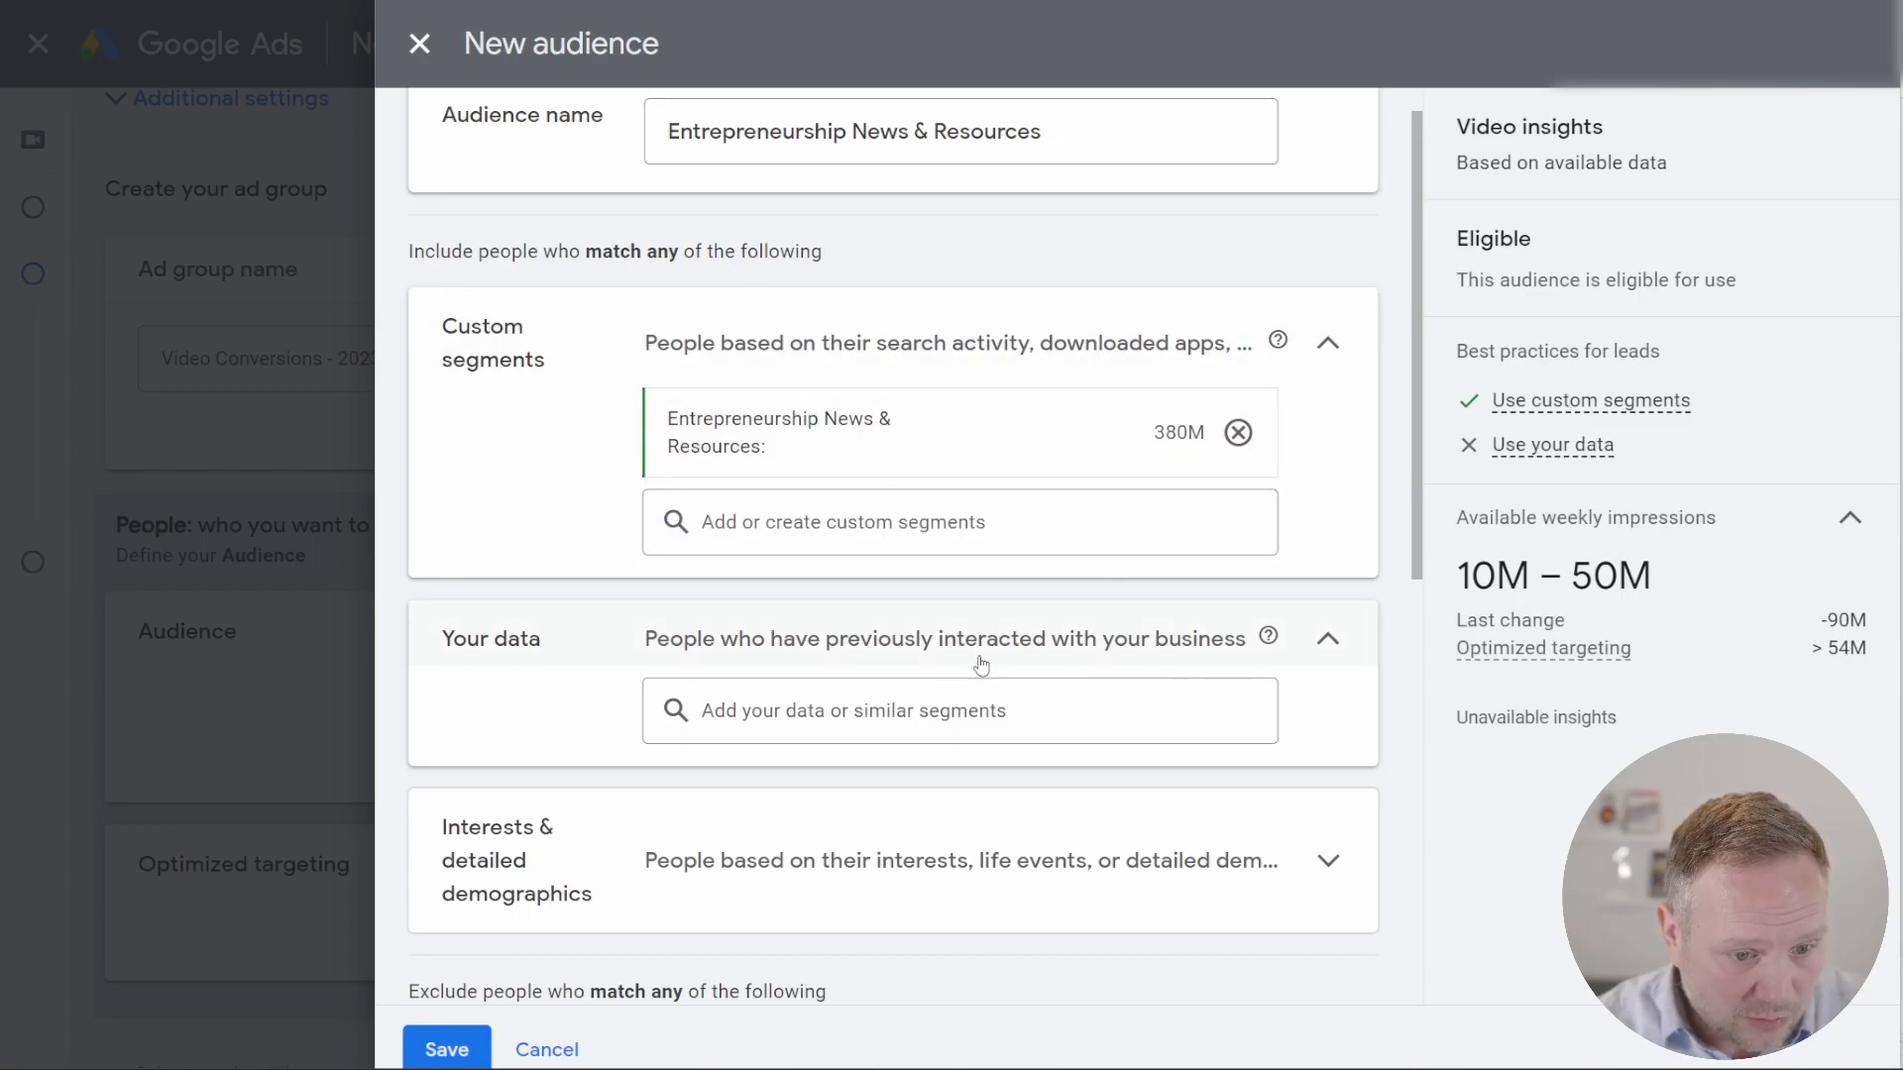
{"action": "scroll", "coordinate": [977, 664], "scroll_direction": "up", "scroll_amount": 1}
{"action": "left_click", "coordinate": [1007, 176]}
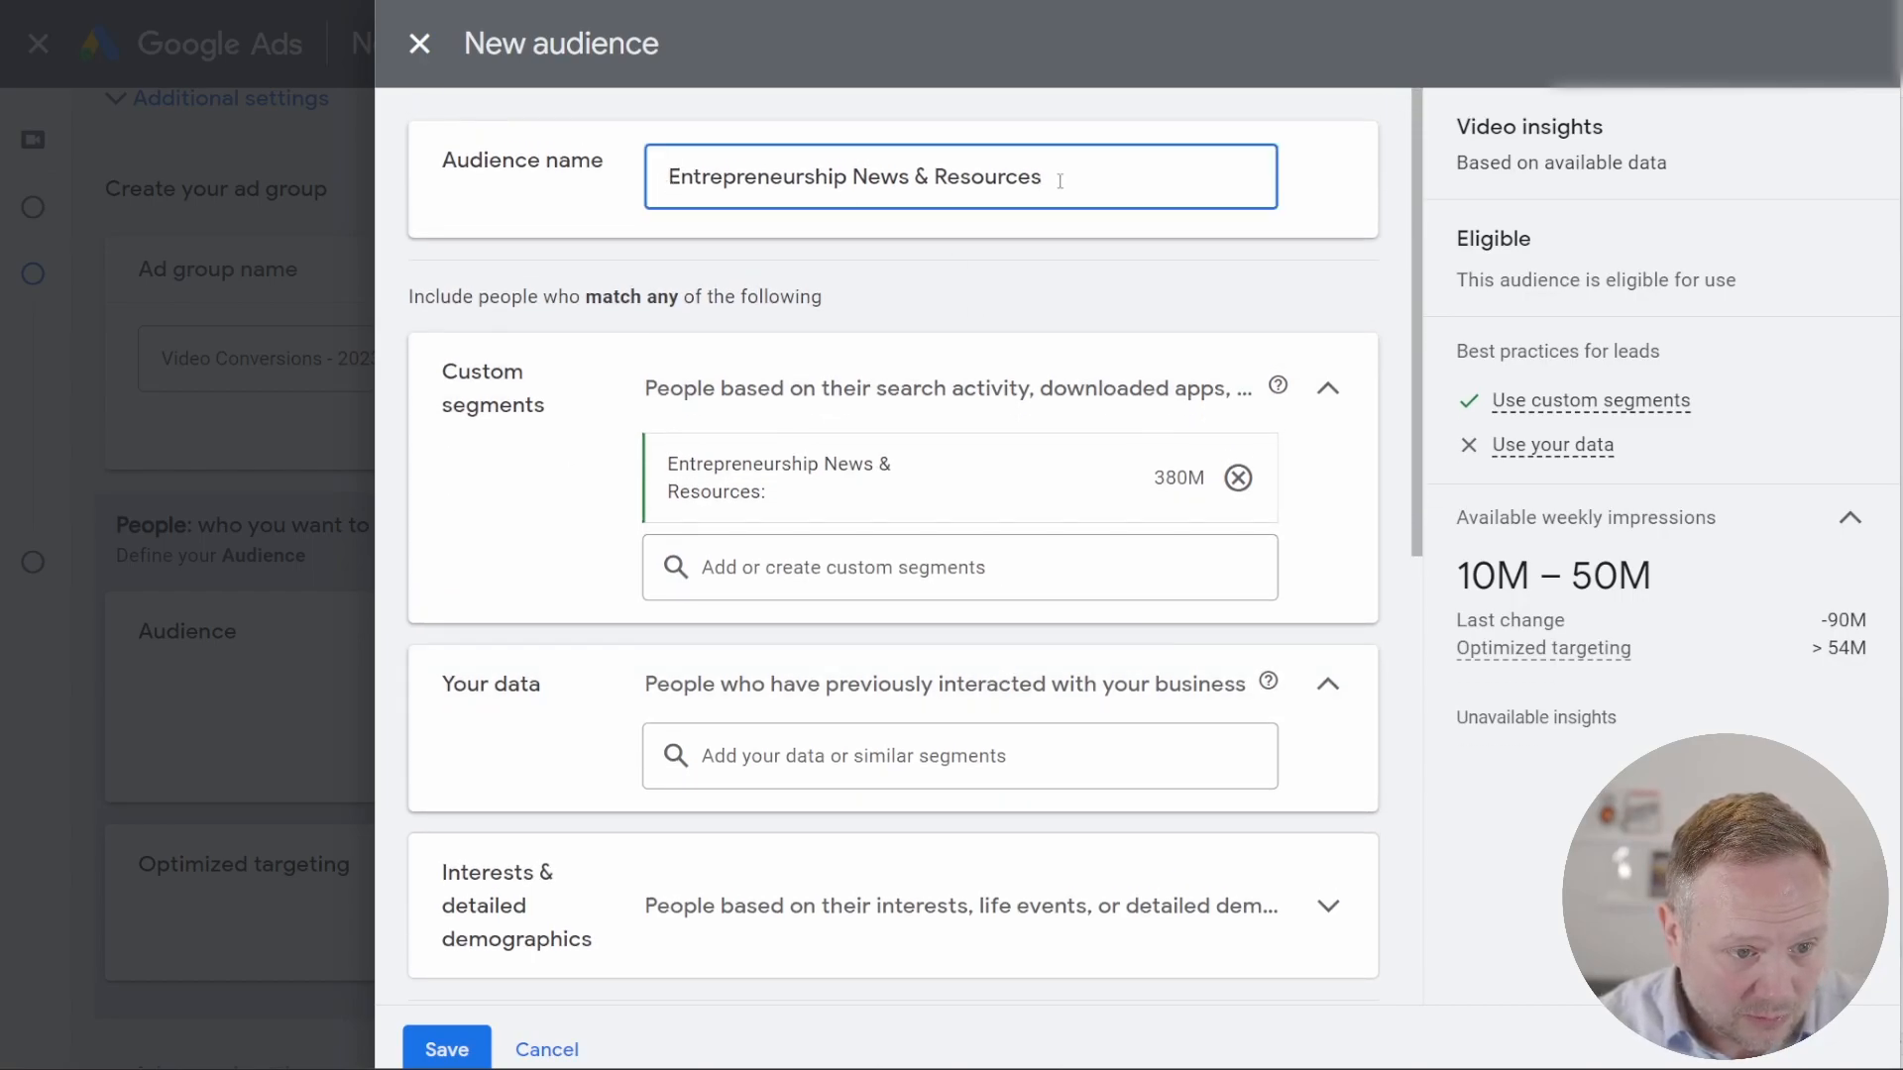
{"action": "left_click_drag", "start_coordinate": [1072, 179], "coordinate": [621, 181]}
{"action": "scroll", "coordinate": [921, 615], "scroll_direction": "down", "scroll_amount": 8}
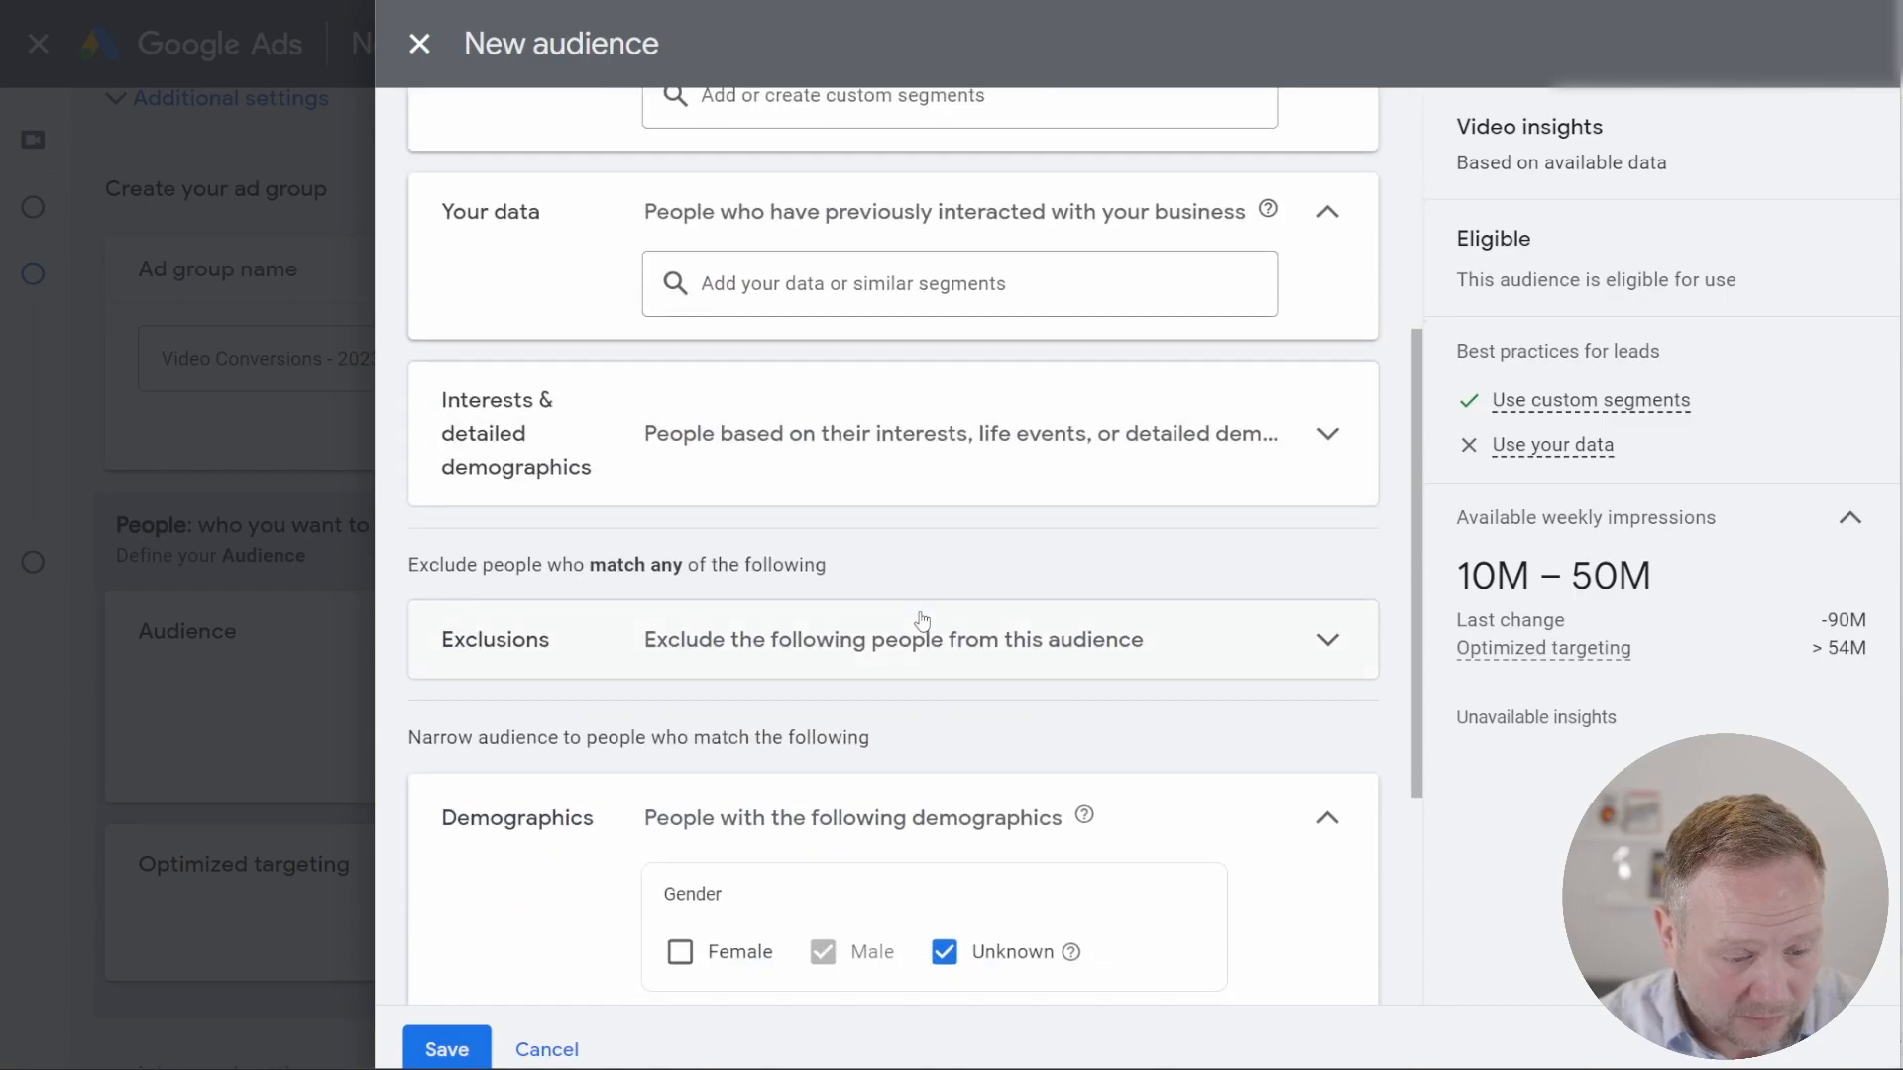
{"action": "left_click", "coordinate": [445, 1050]}
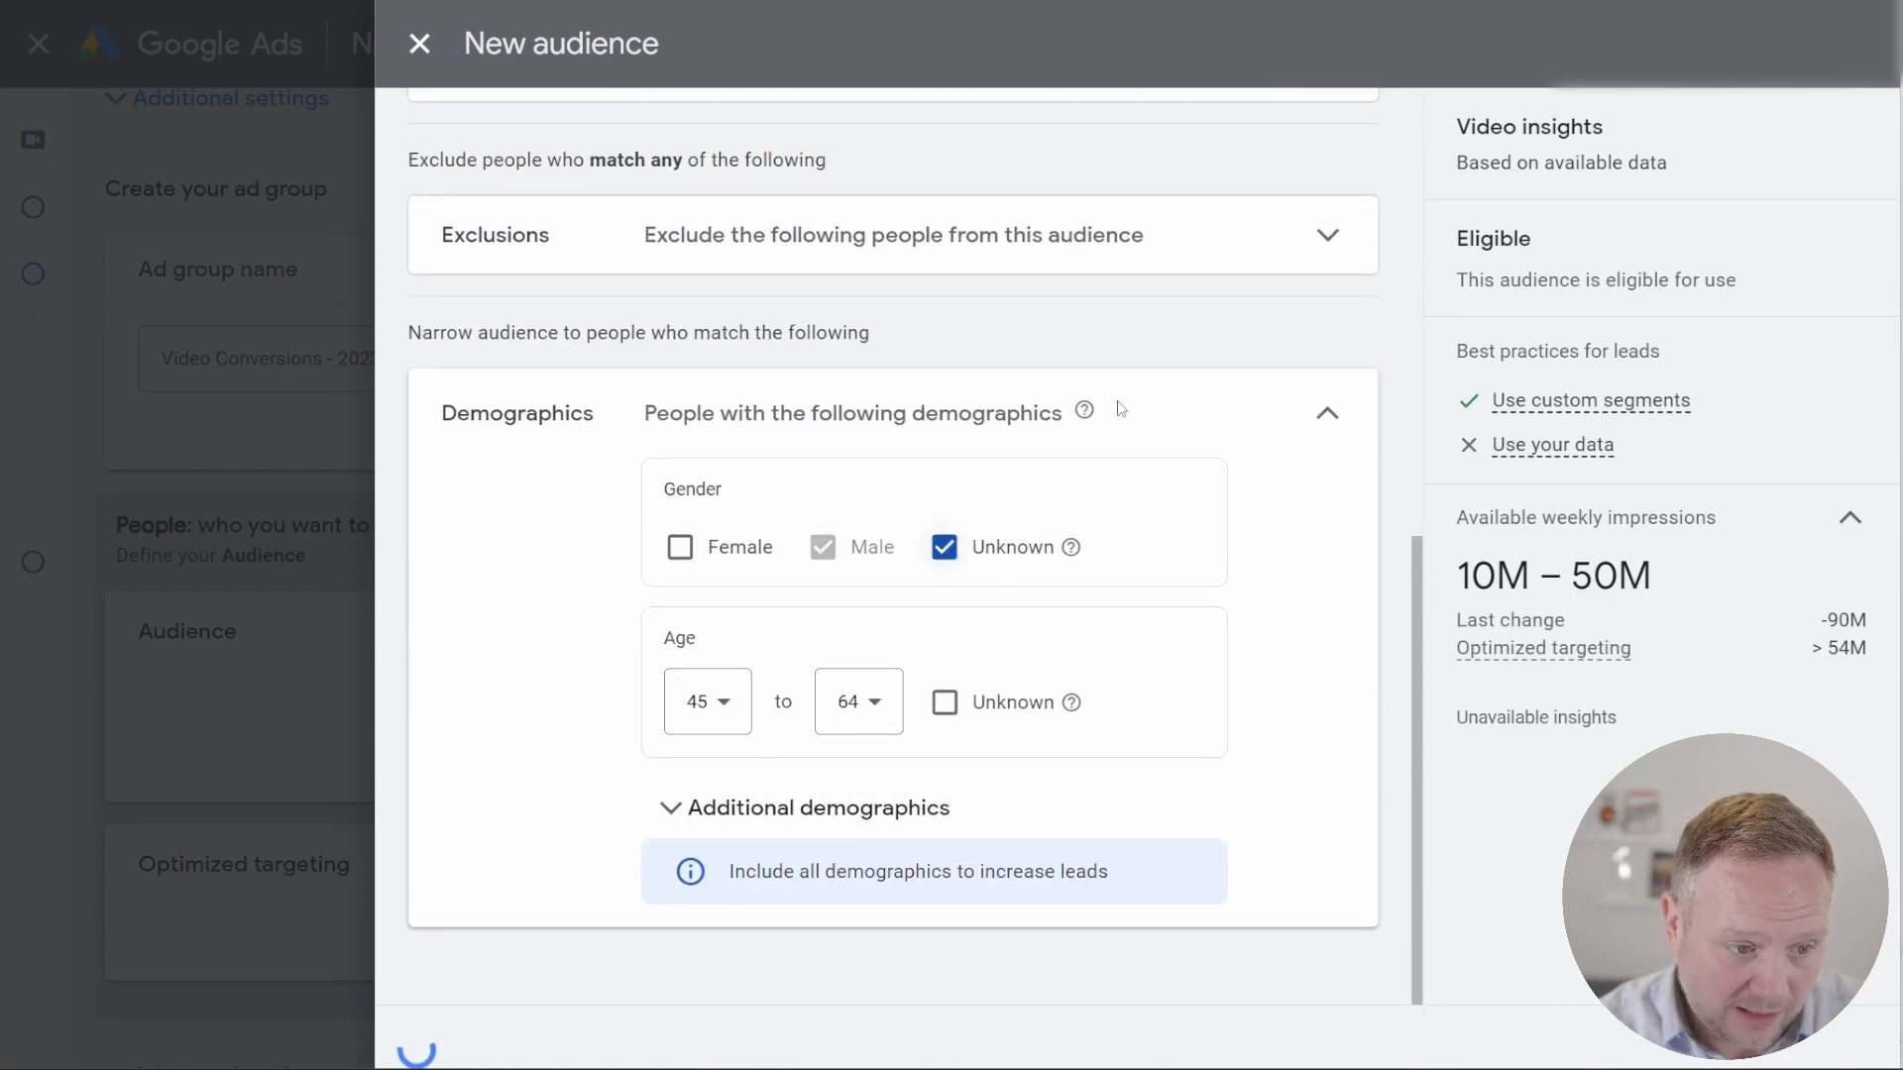
Step: Turn off optimized targeting for the video campaign's ad group
{"action": "scroll", "coordinate": [834, 661], "scroll_direction": "down", "scroll_amount": 3}
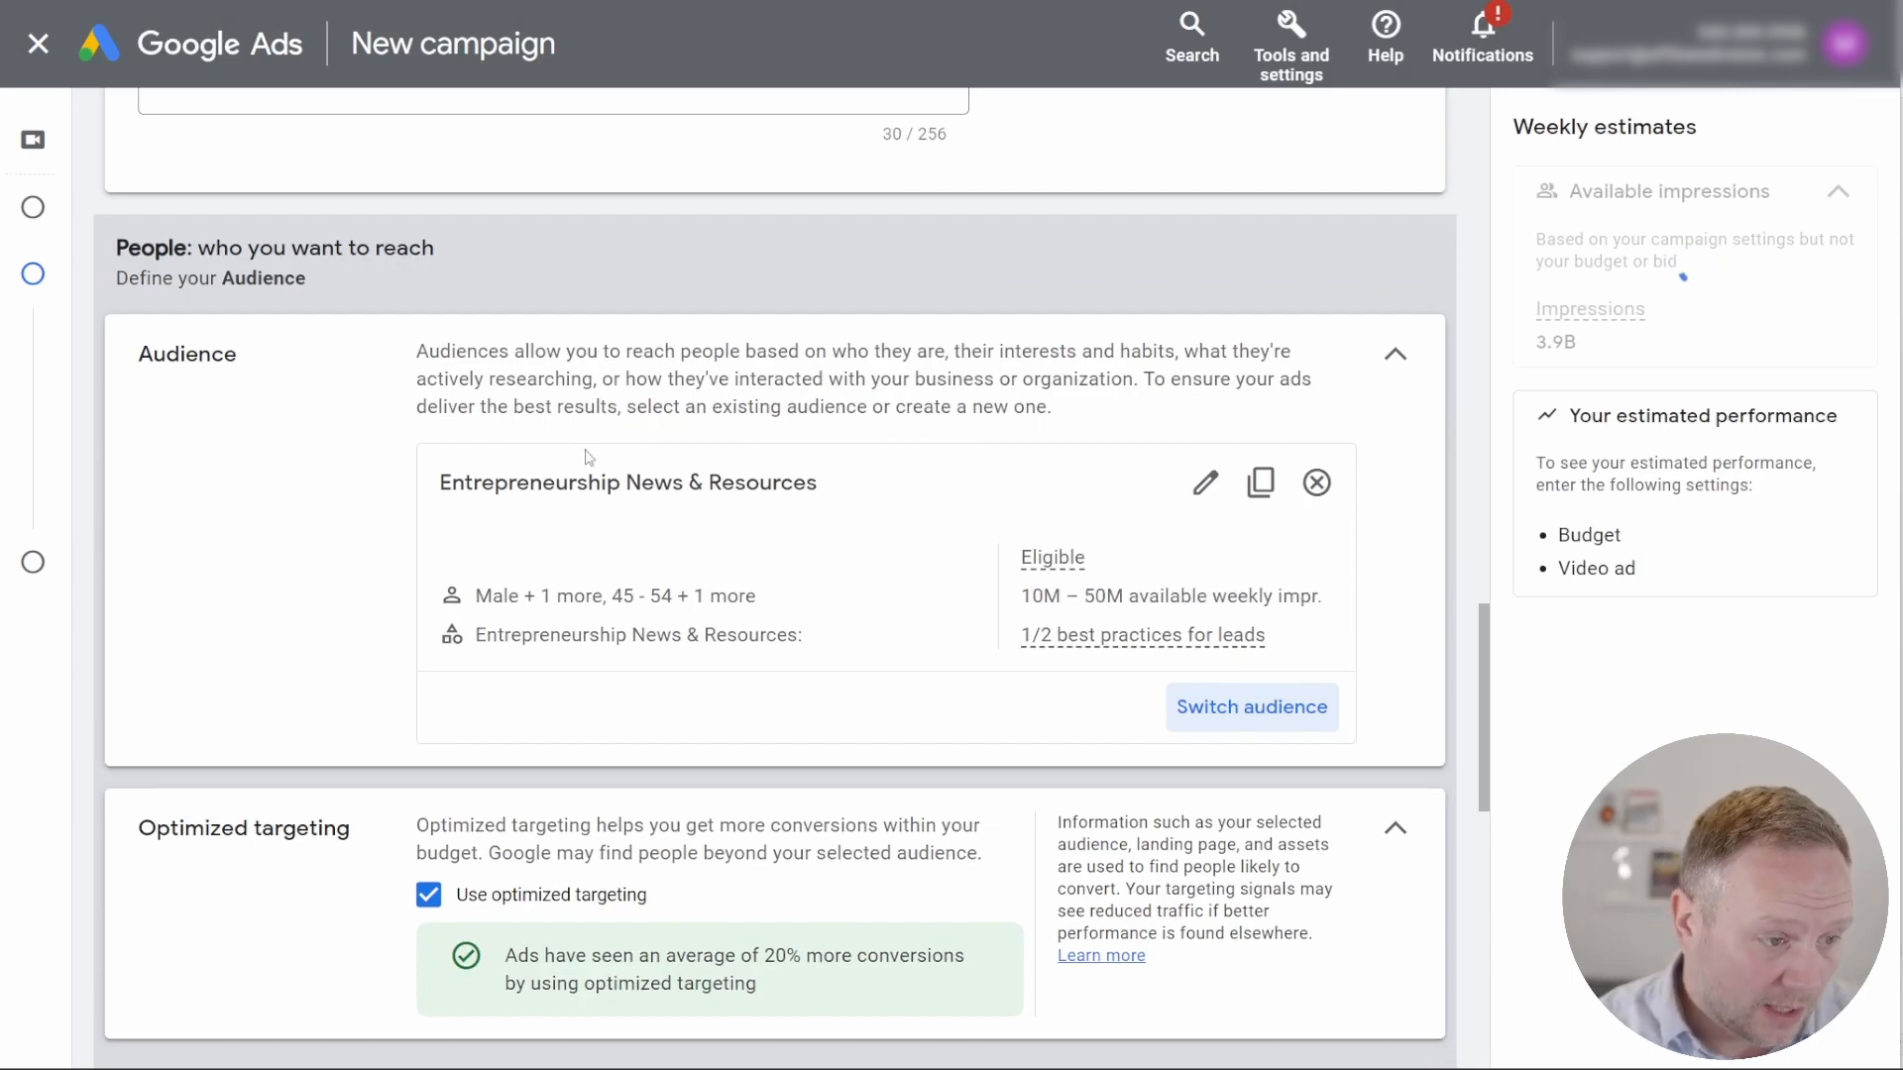
{"action": "scroll", "coordinate": [522, 354], "scroll_direction": "down", "scroll_amount": 2}
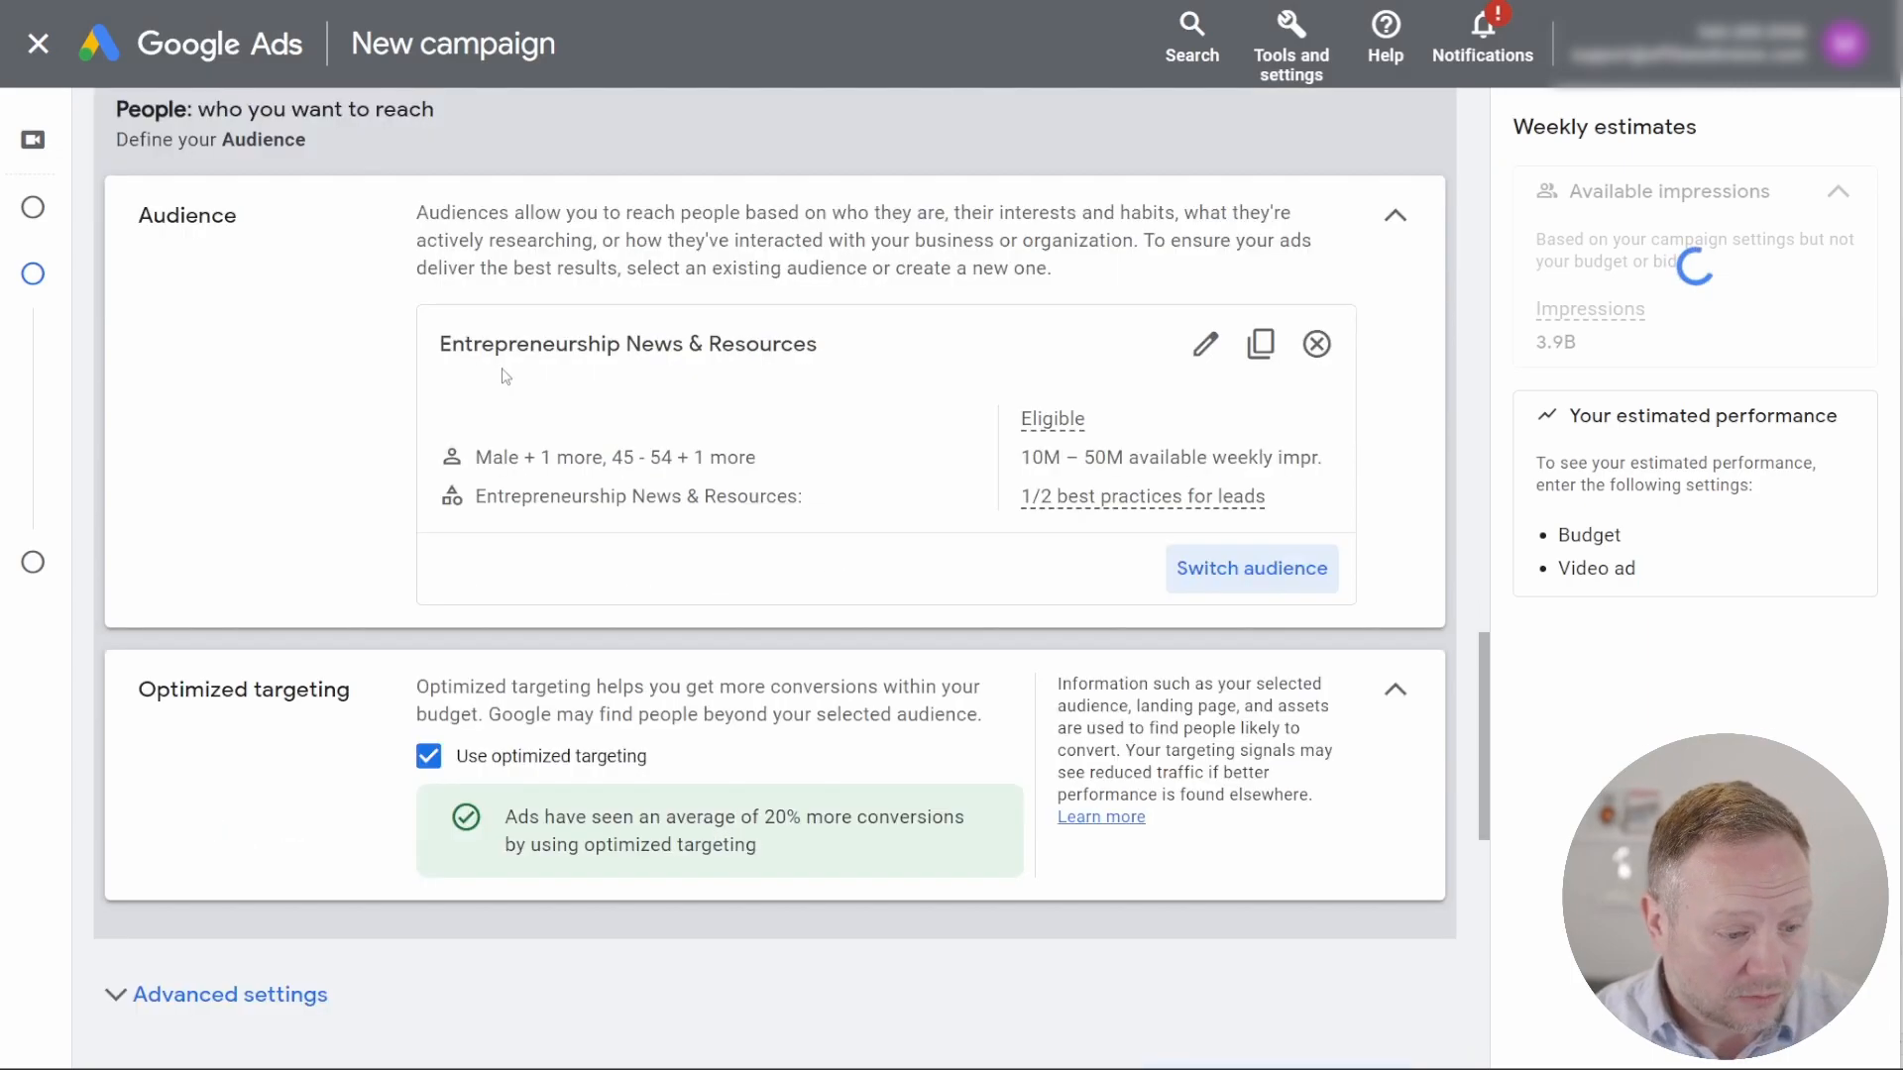
{"action": "left_click", "coordinate": [429, 763]}
{"action": "scroll", "coordinate": [429, 763], "scroll_direction": "down", "scroll_amount": 8}
{"action": "scroll", "coordinate": [328, 394], "scroll_direction": "up", "scroll_amount": 2}
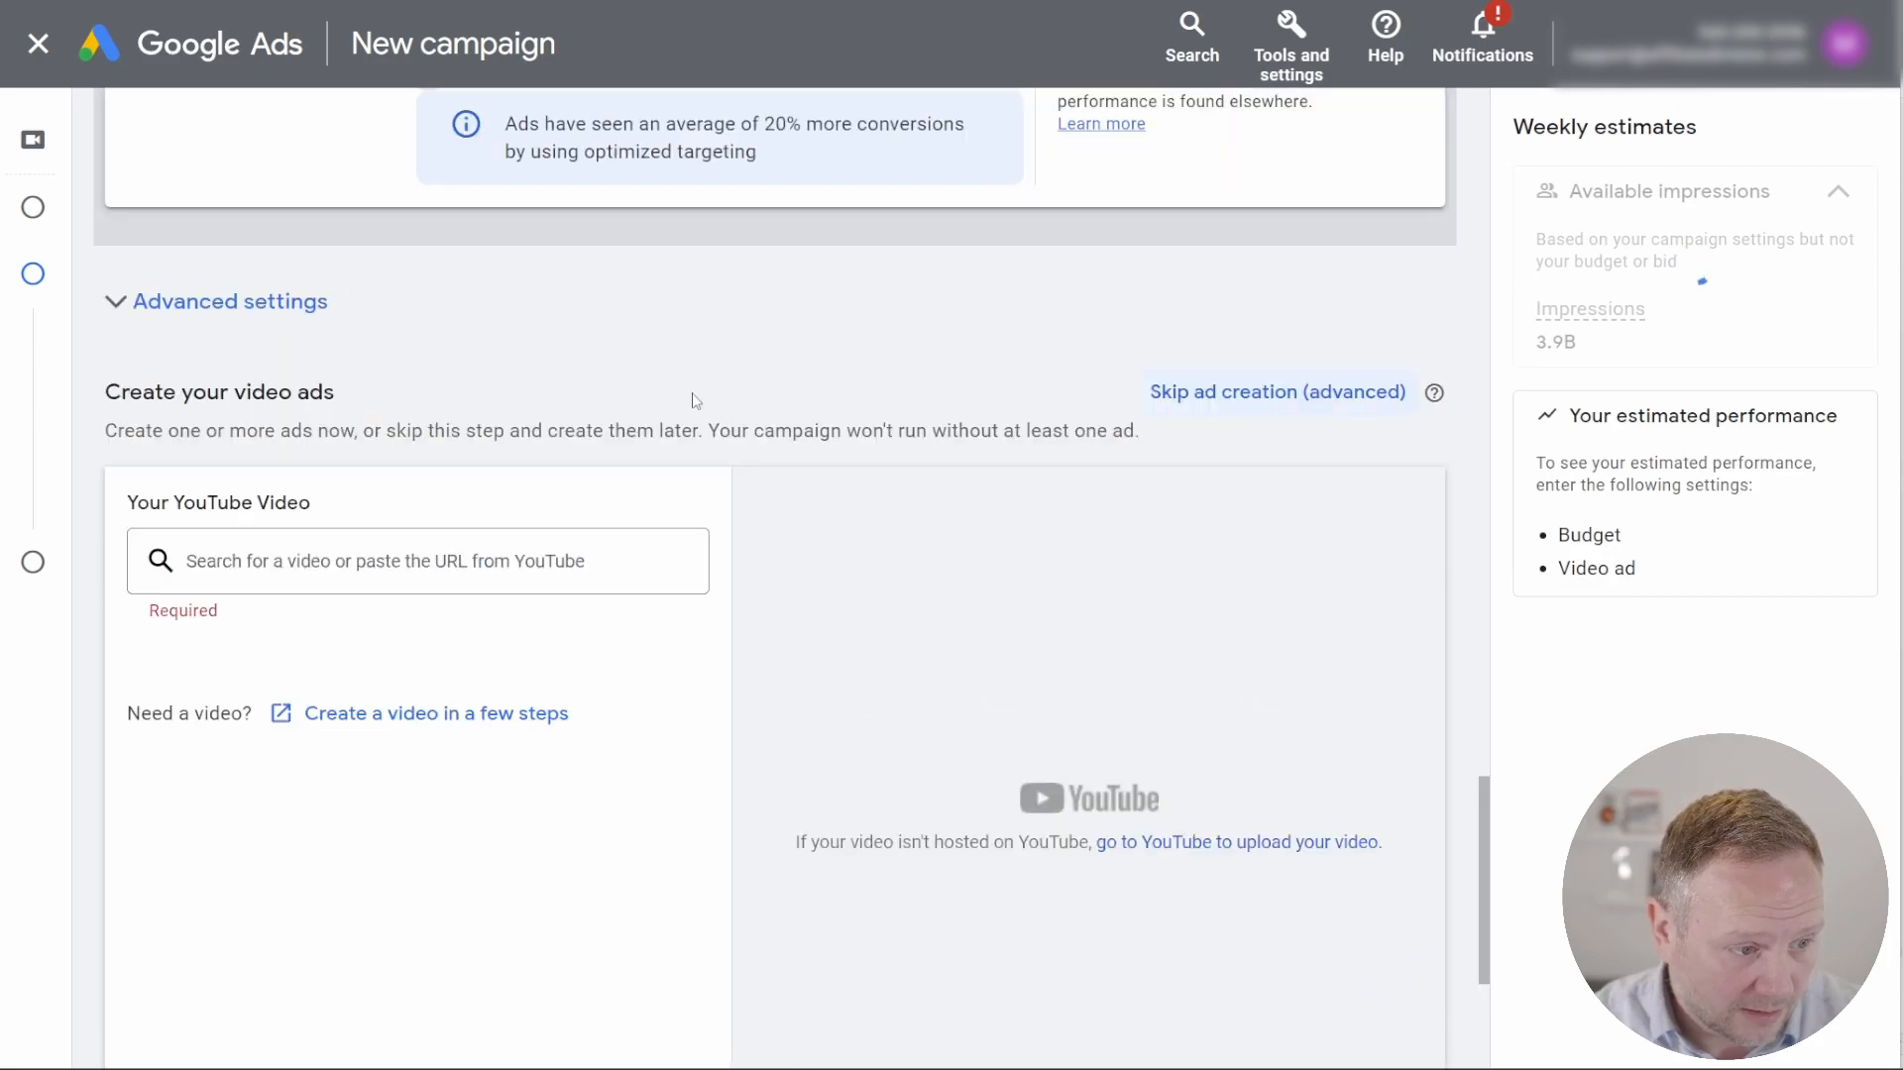
{"action": "scroll", "coordinate": [328, 394], "scroll_direction": "down", "scroll_amount": 3}
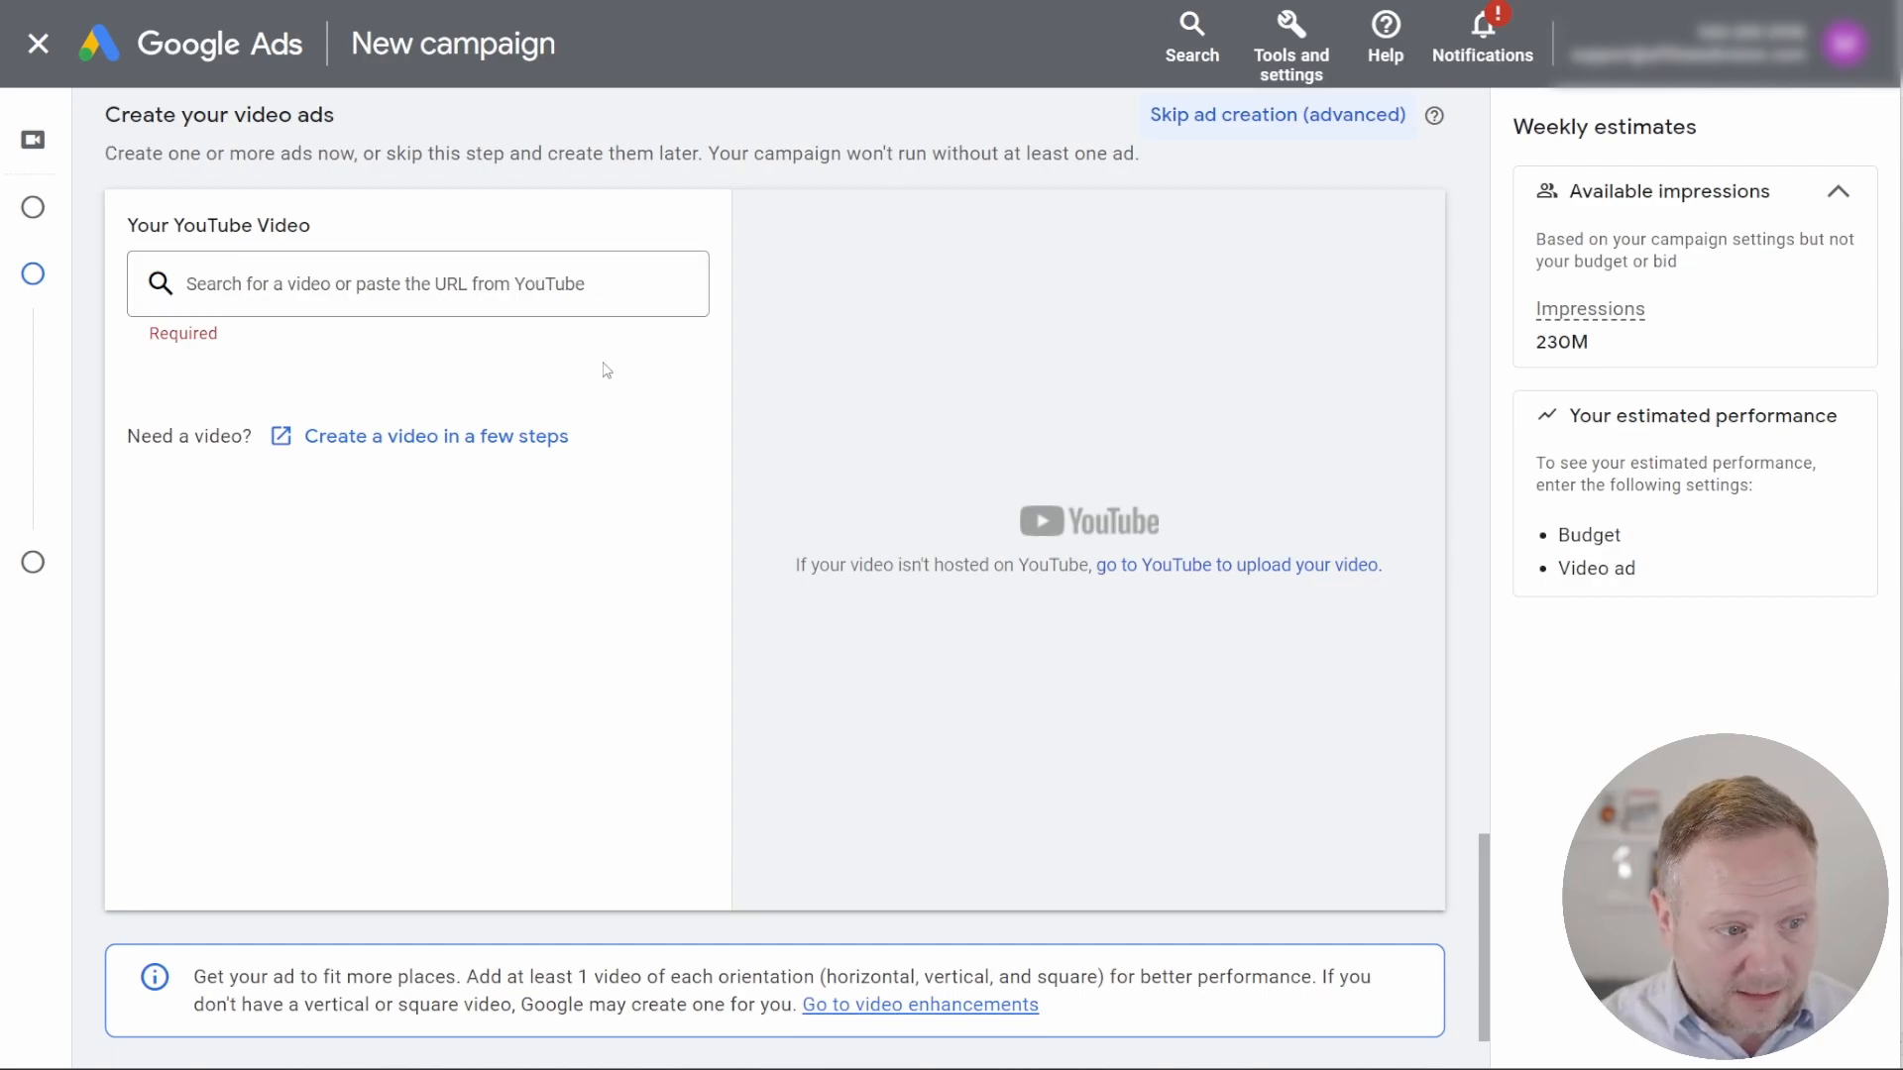
{"action": "scroll", "coordinate": [798, 620], "scroll_direction": "up", "scroll_amount": 5}
{"action": "scroll", "coordinate": [853, 606], "scroll_direction": "up", "scroll_amount": 4}
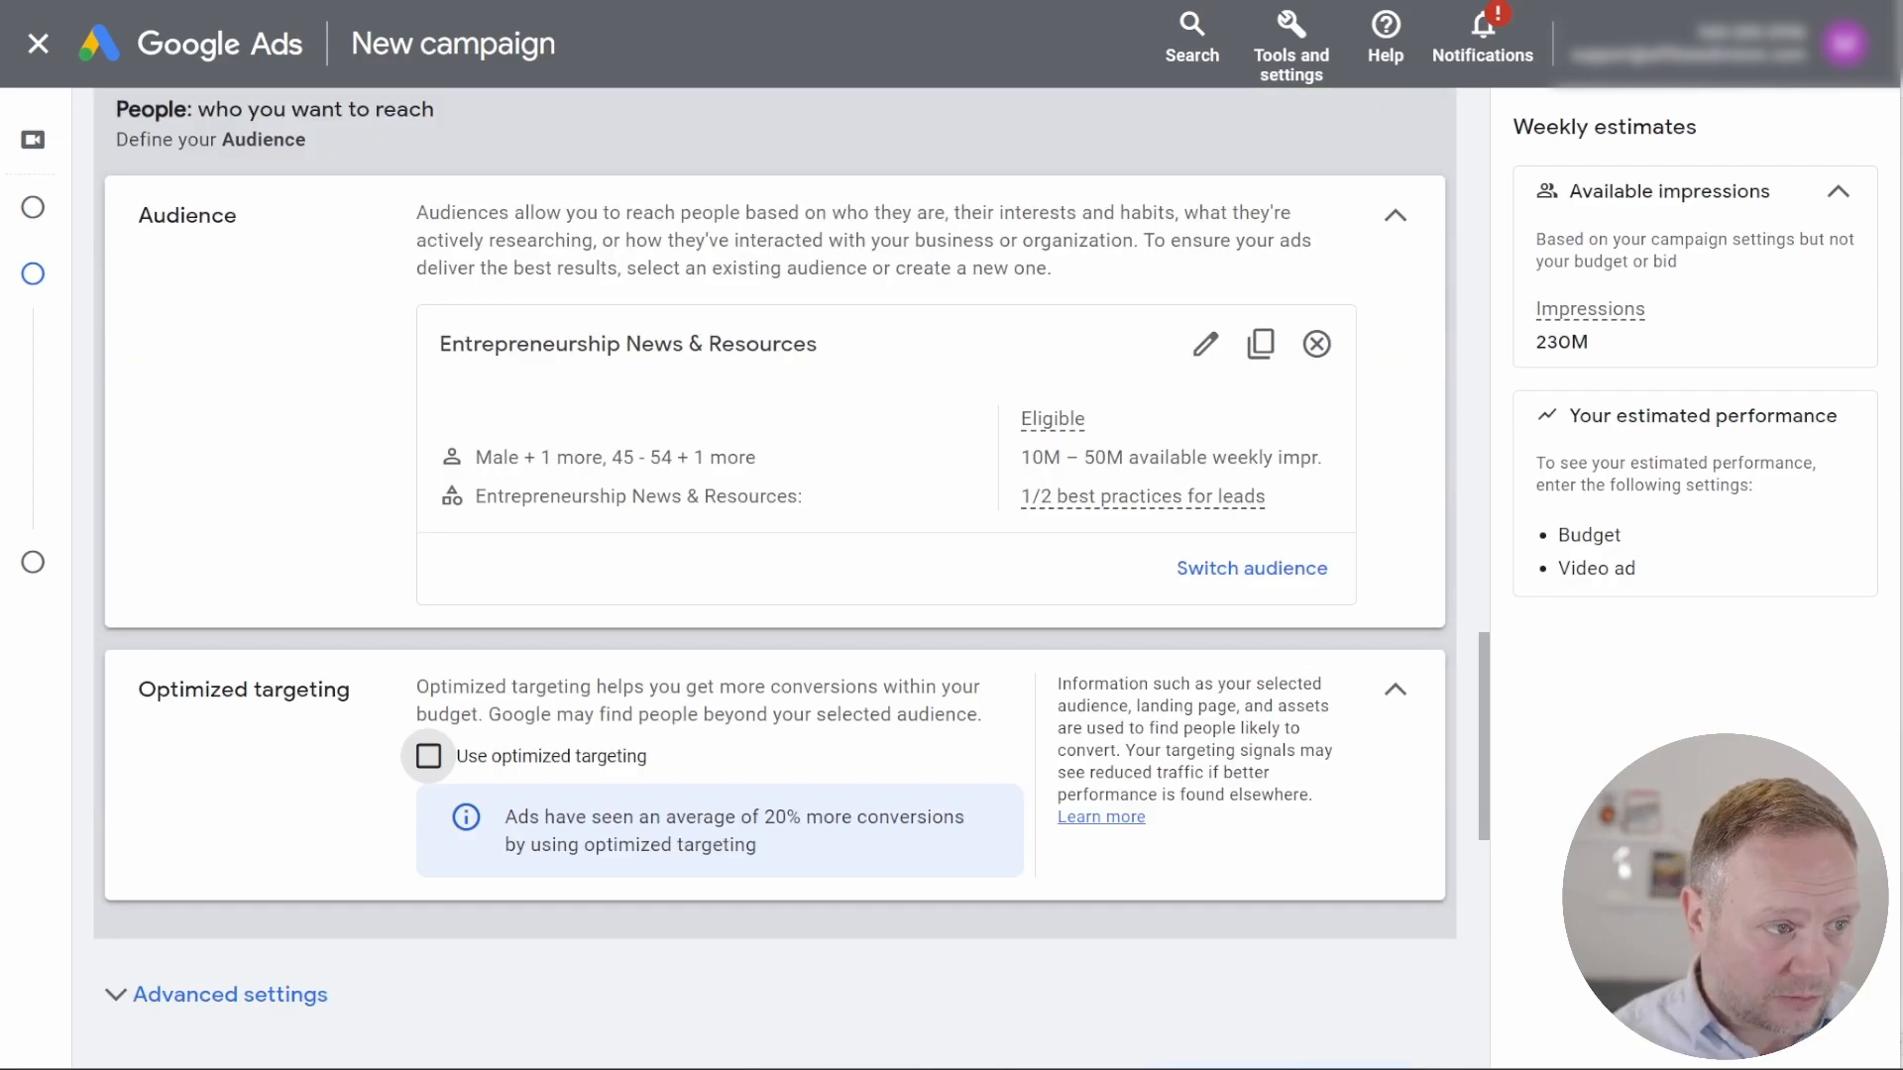
Step: Switch to ChatGPT to look up the second website category, "Startup Funding & Venture Capital:", and return to the Google Ads campaign
{"action": "key", "text": "alt+Tab"}
{"action": "scroll", "coordinate": [674, 436], "scroll_direction": "down", "scroll_amount": 1}
{"action": "left_click_drag", "start_coordinate": [674, 433], "coordinate": [904, 434]}
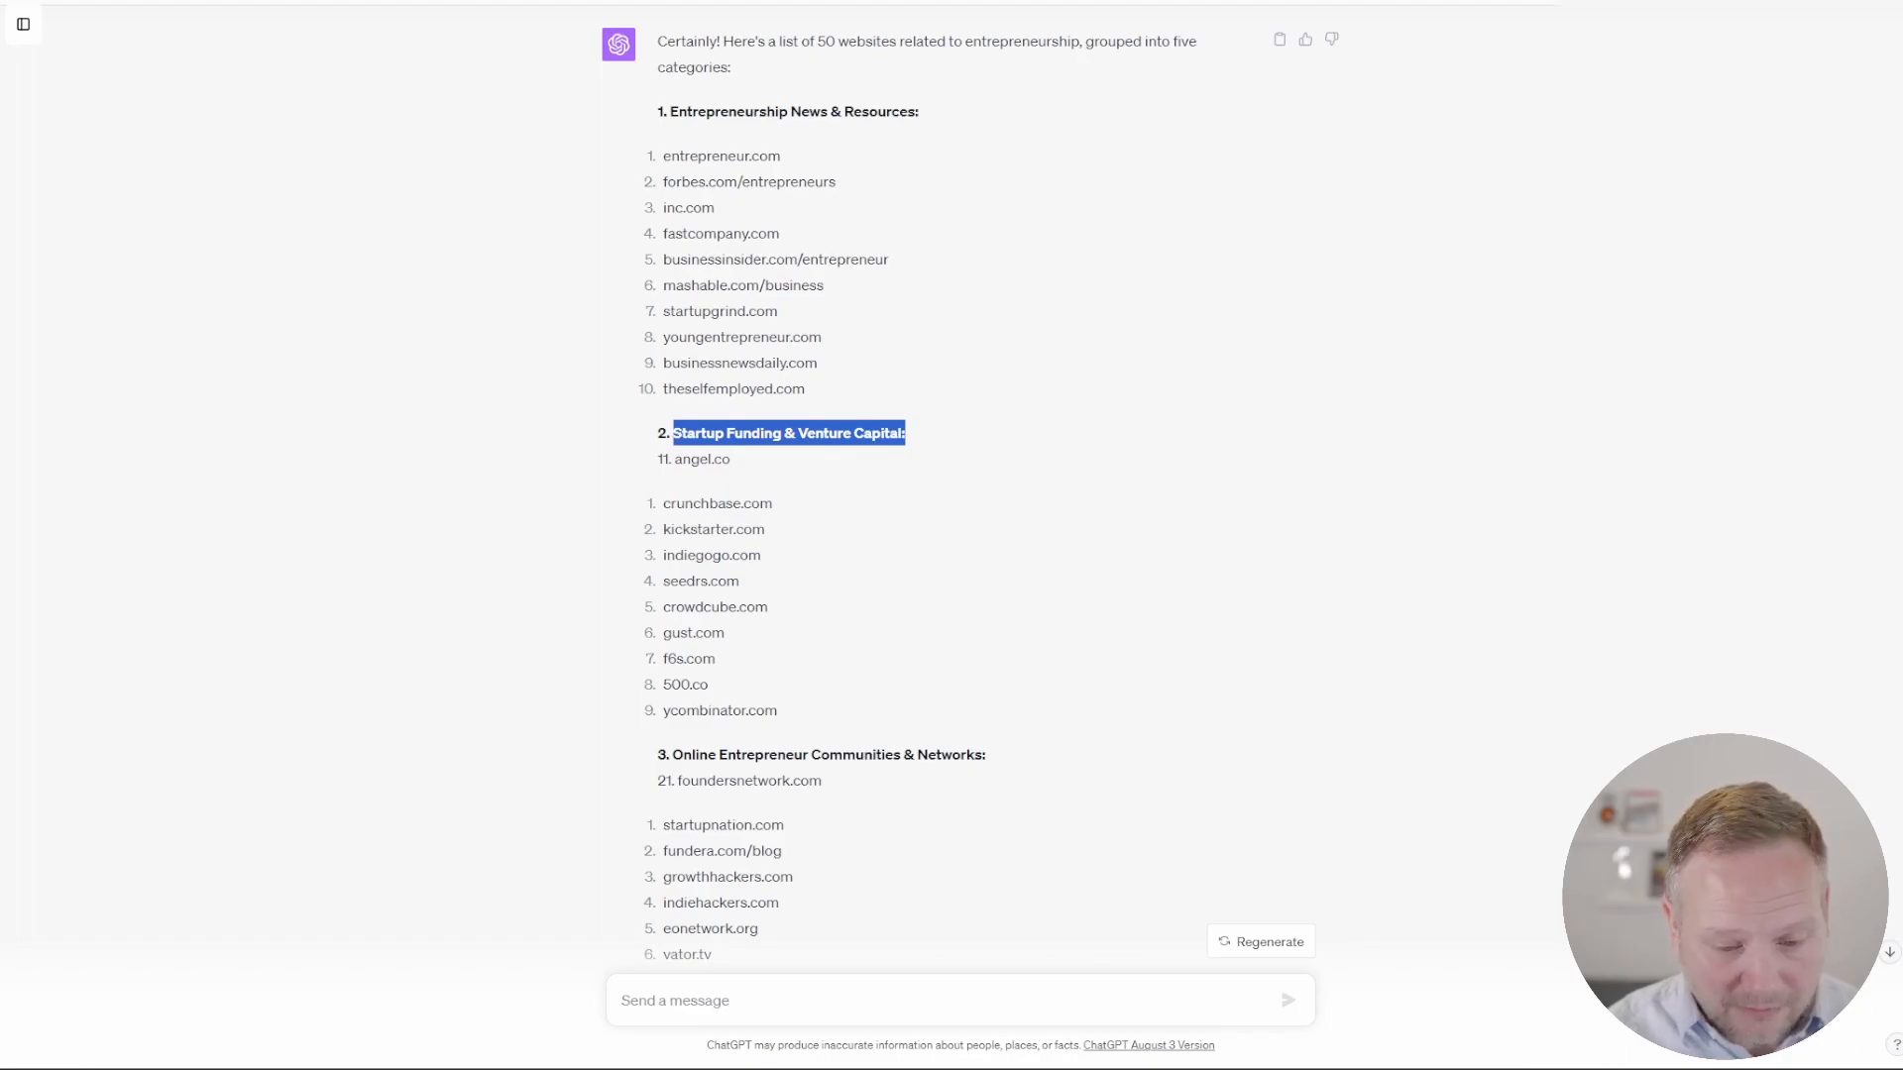
{"action": "key", "text": "alt+Tab"}
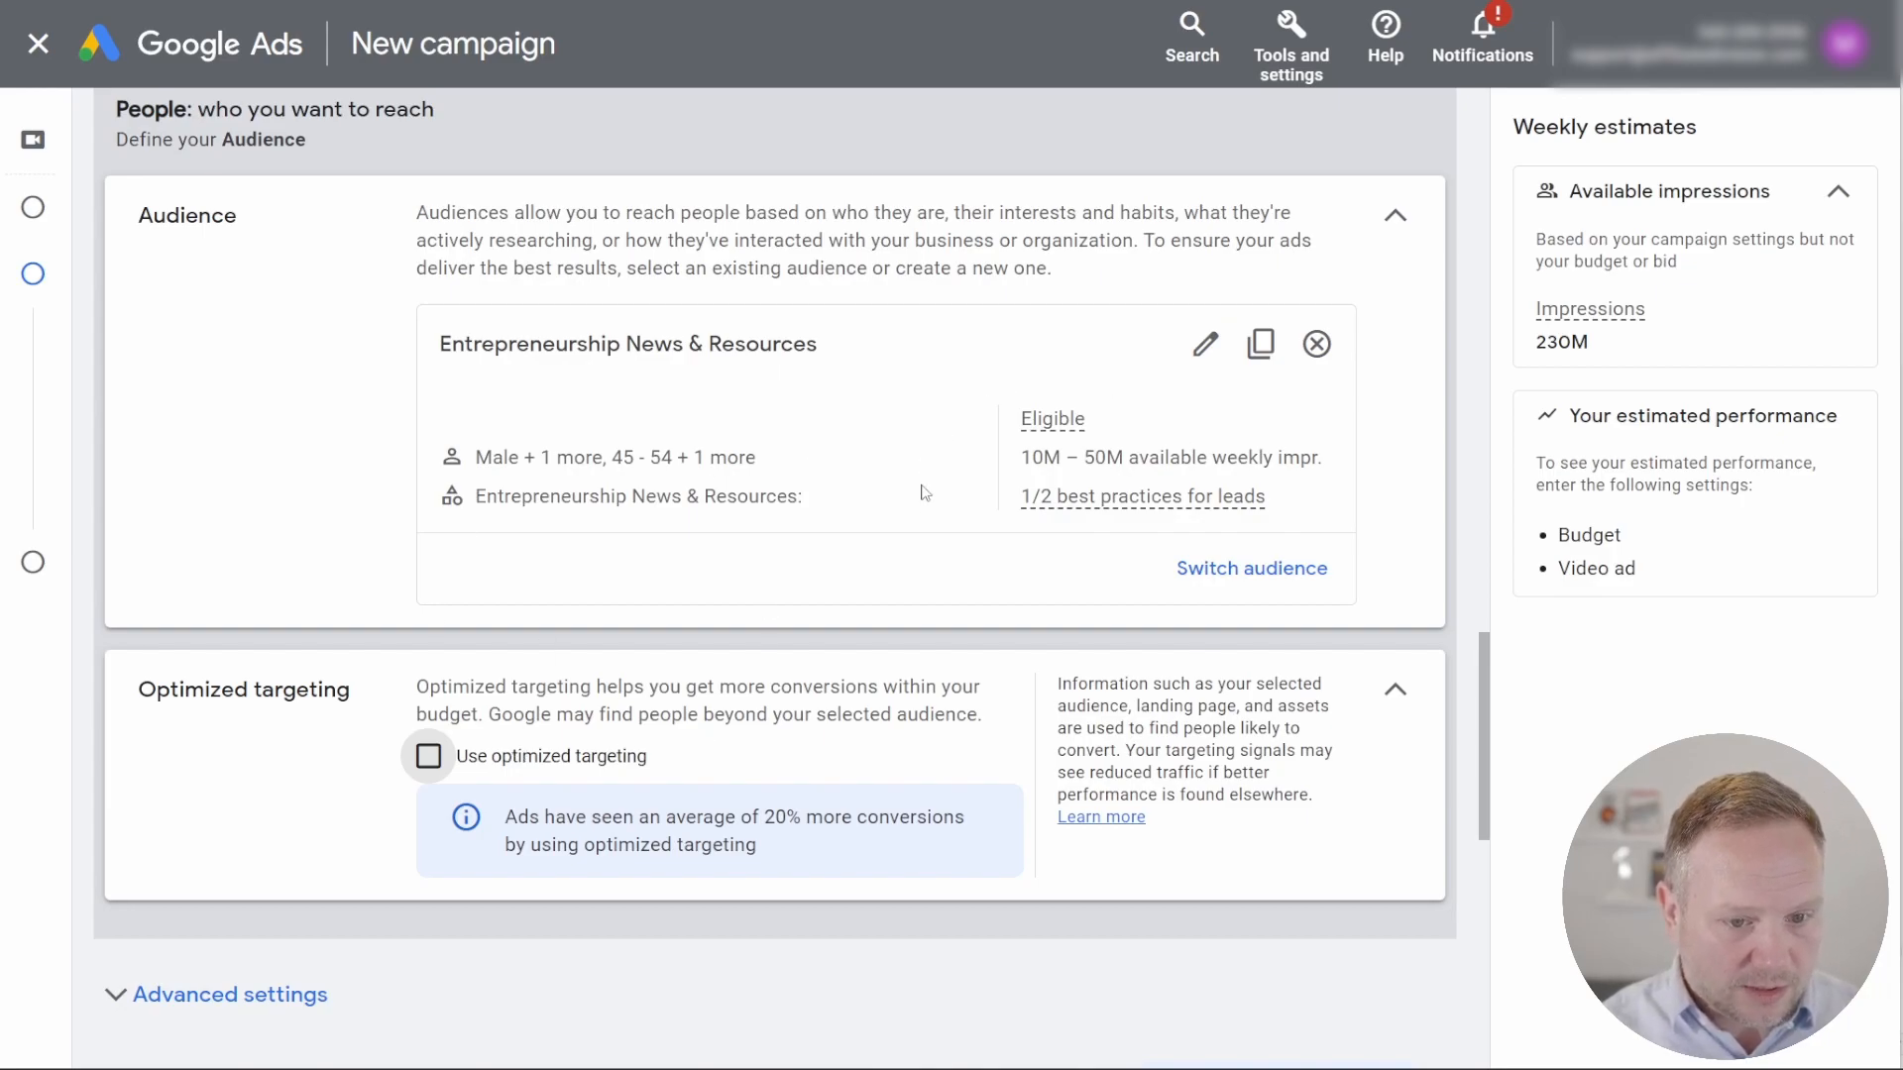
{"action": "scroll", "coordinate": [923, 513], "scroll_direction": "down", "scroll_amount": 5}
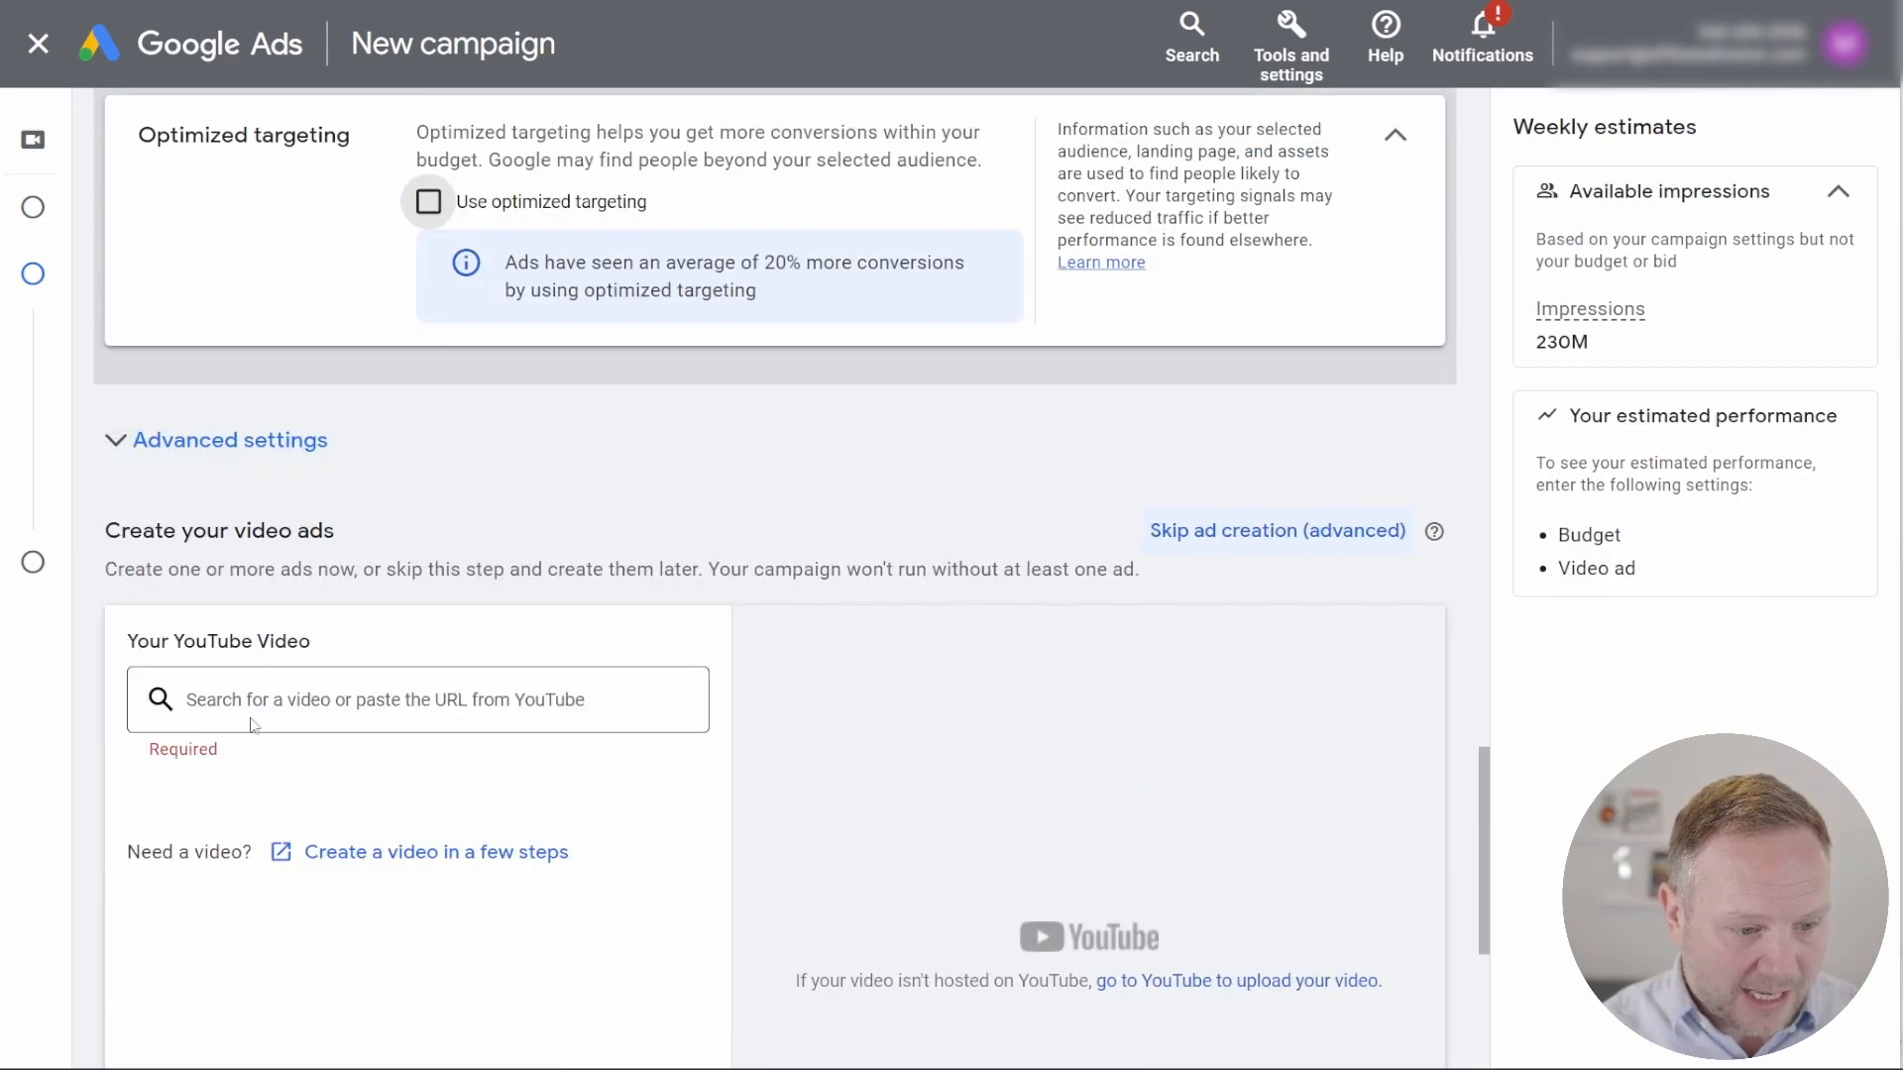
{"action": "scroll", "coordinate": [271, 652], "scroll_direction": "down", "scroll_amount": 4}
{"action": "left_click_drag", "start_coordinate": [312, 226], "coordinate": [111, 235]}
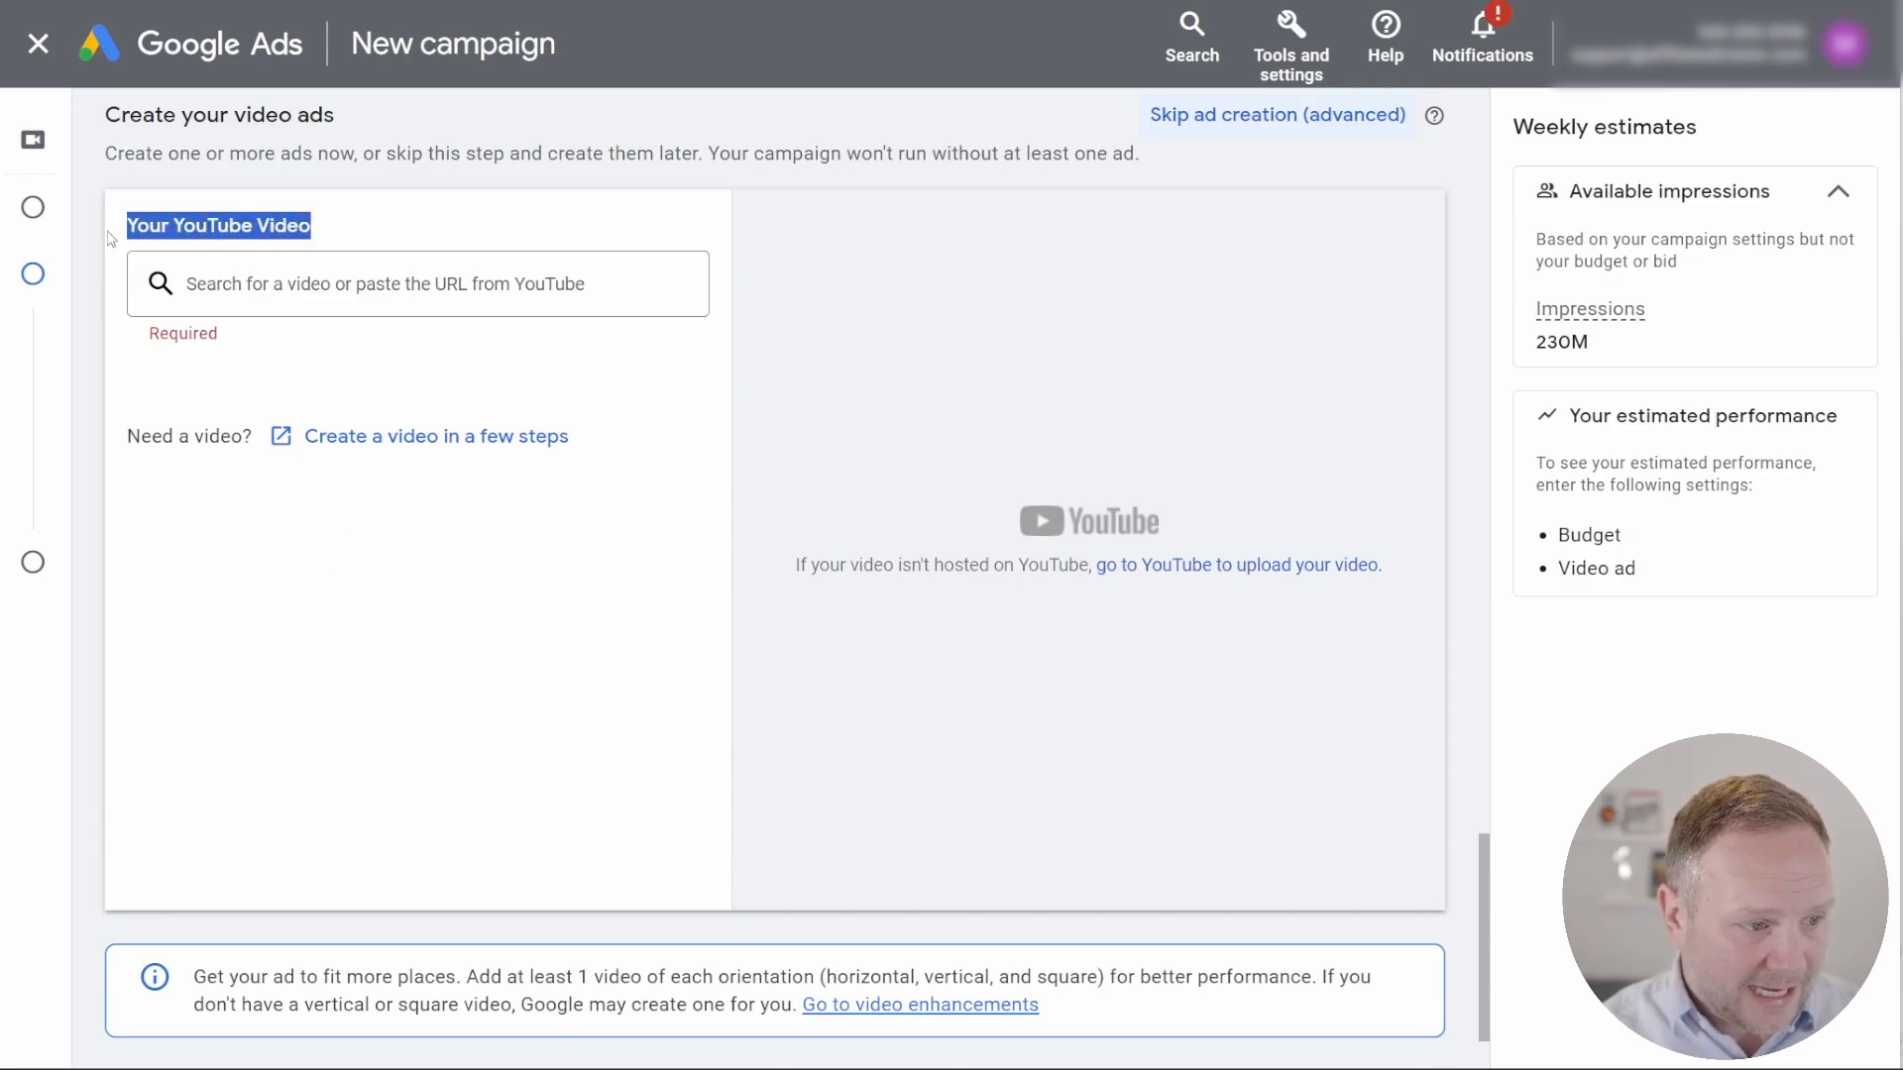
{"action": "left_click", "coordinate": [436, 243]}
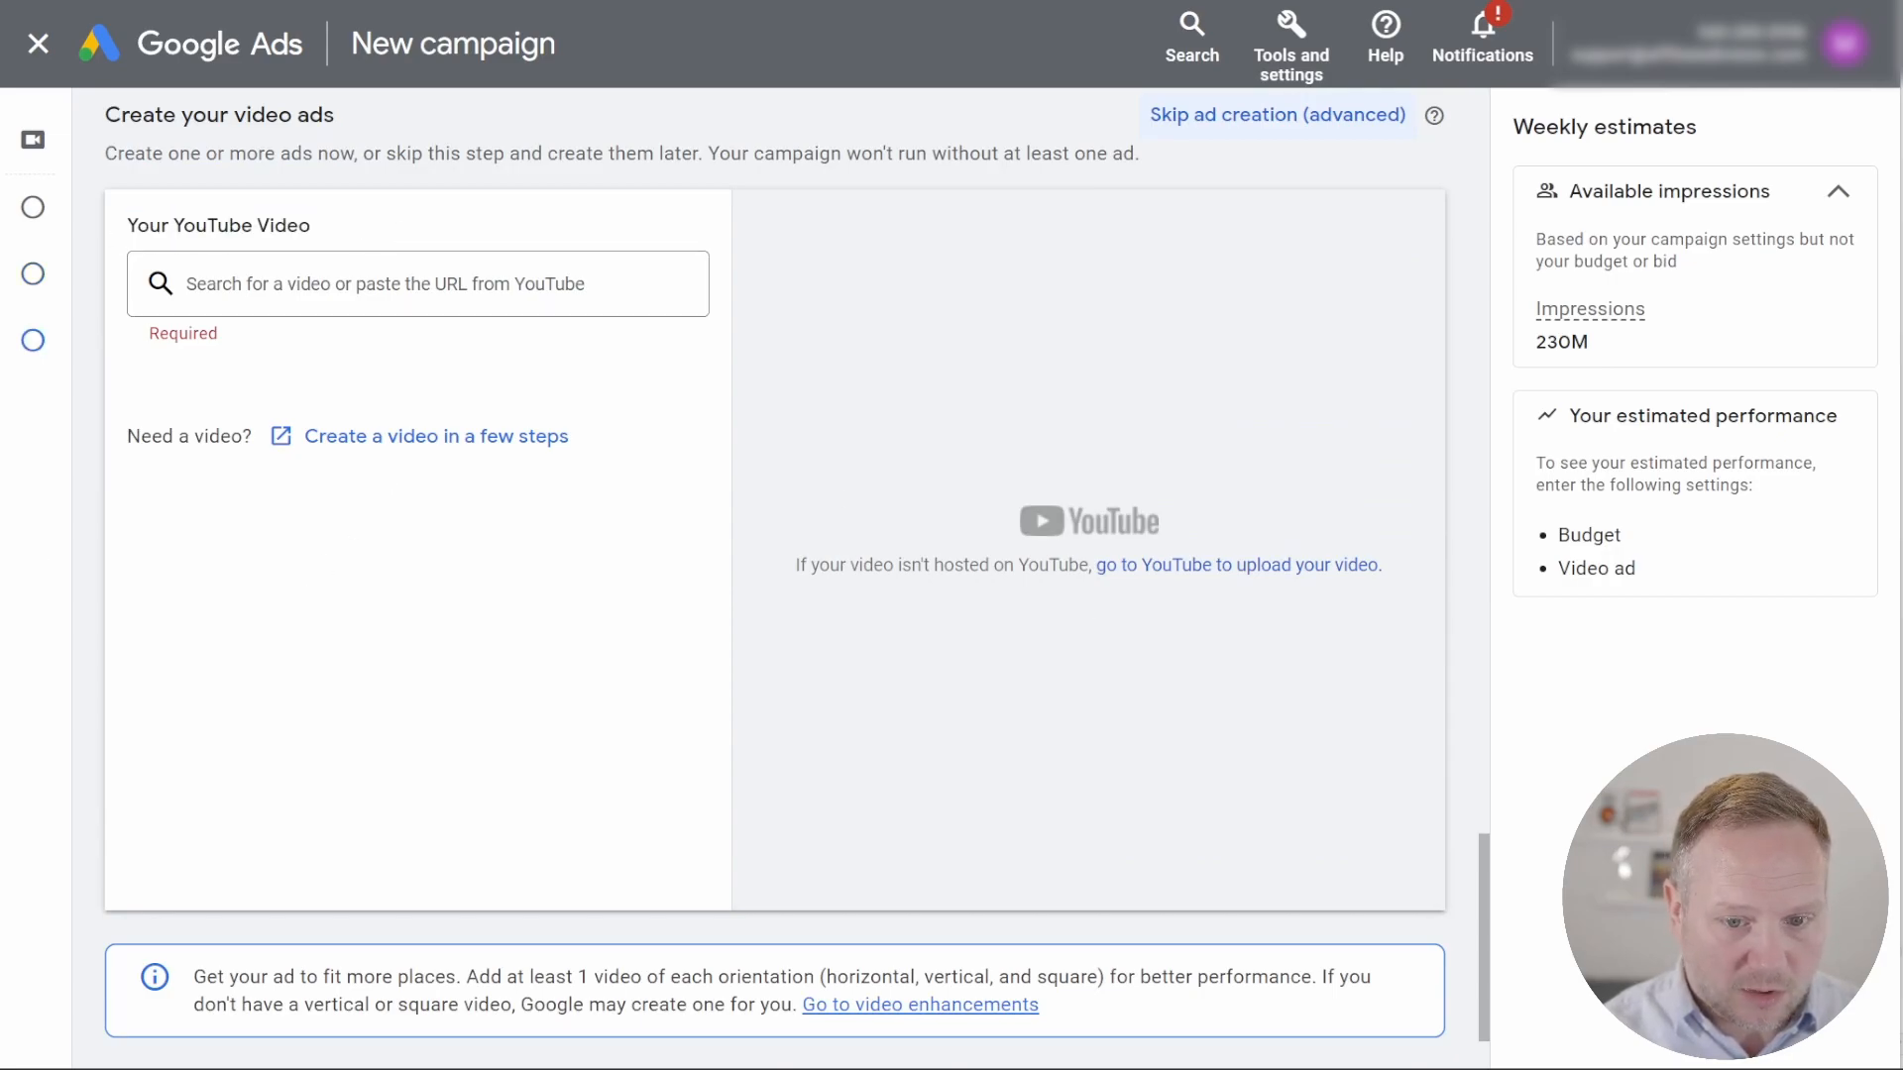